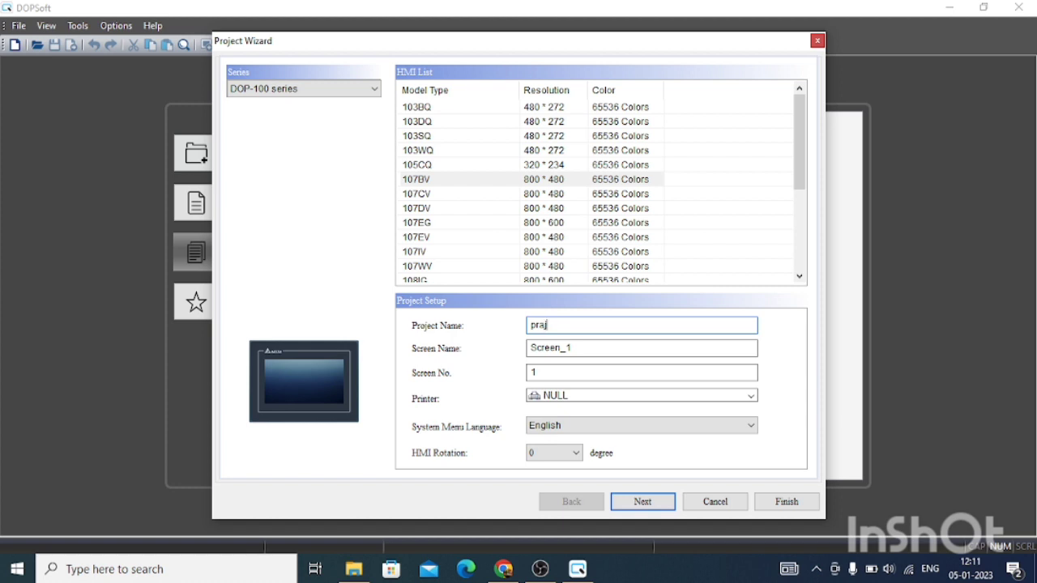
Name the new project "project 1" and proceed to its communication settings.
{"action": "type", "text": "1"}
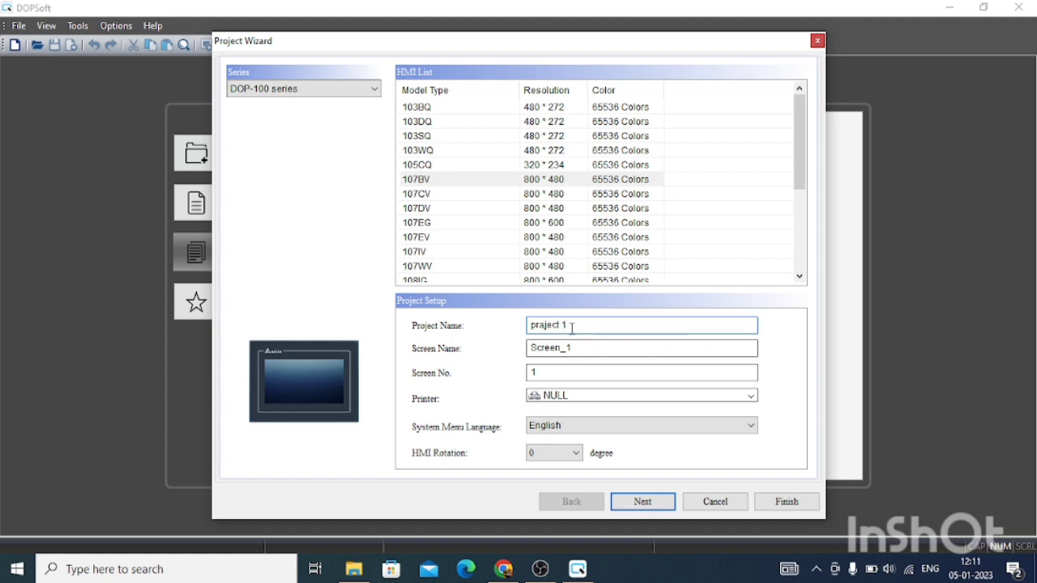
{"action": "left_click", "coordinate": [543, 325]}
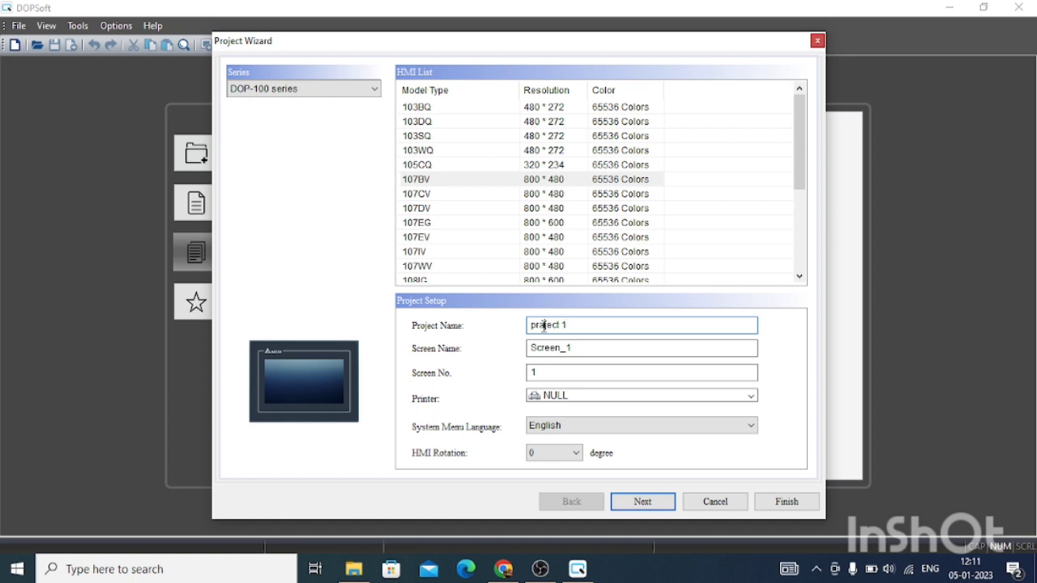
{"action": "key", "text": "BackSpace"}
{"action": "type", "text": "o"}
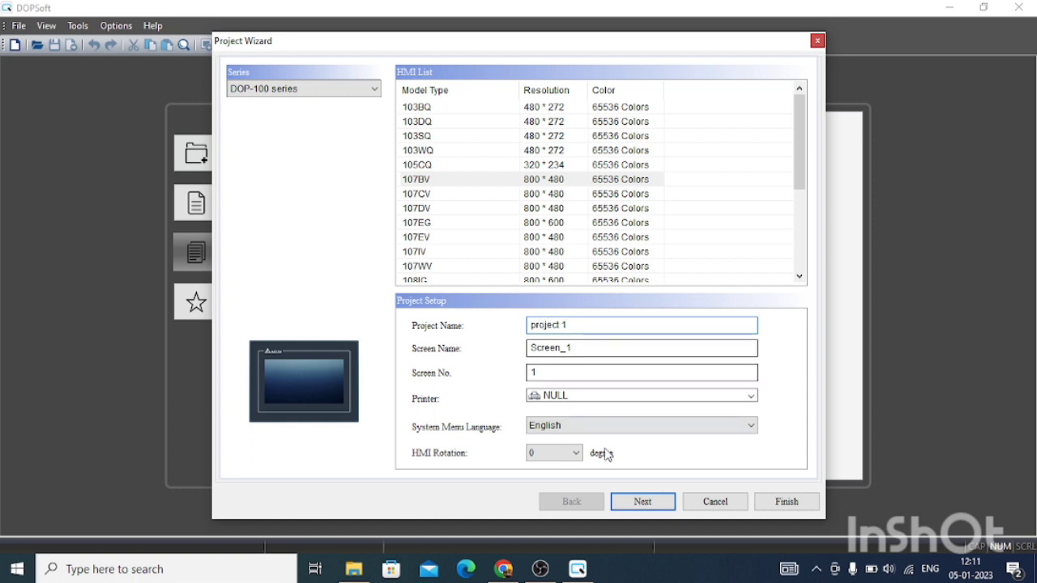
{"action": "left_click", "coordinate": [623, 504]}
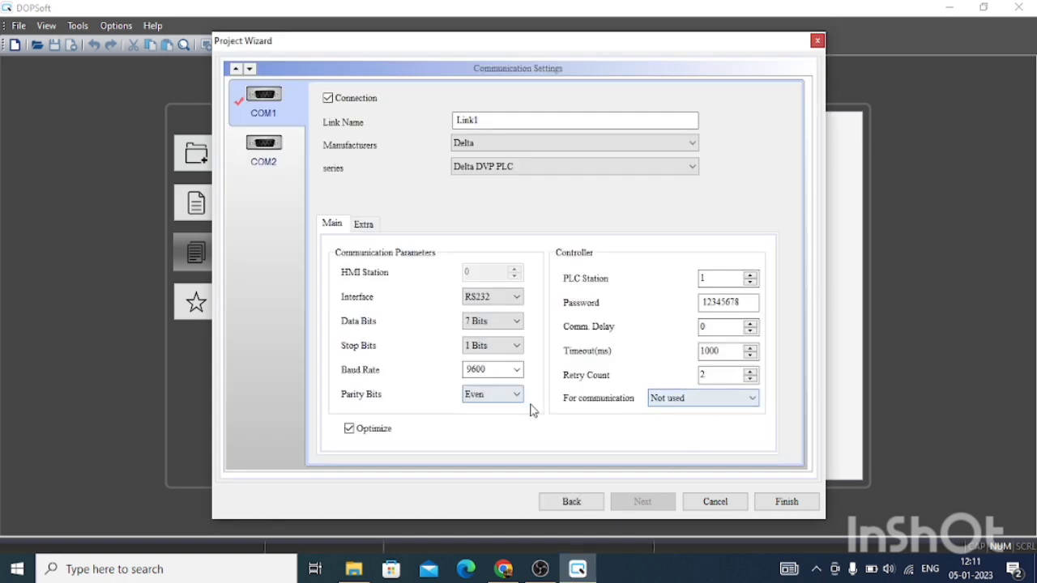
Set the COM1 controller's For communication option to PROGRAMME1 and finish creating the project.
{"action": "left_click", "coordinate": [699, 400]}
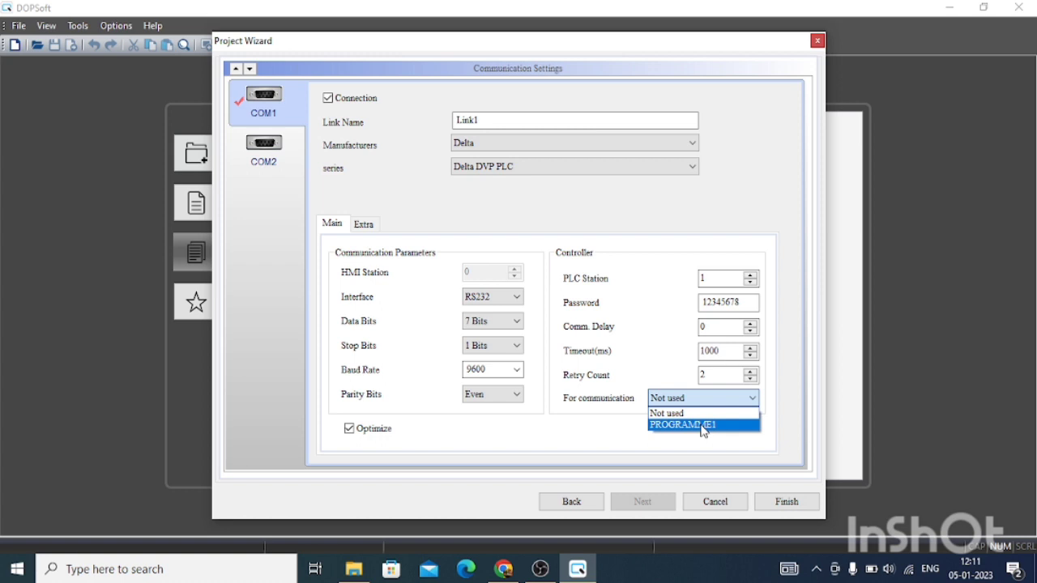
{"action": "left_click", "coordinate": [702, 427]}
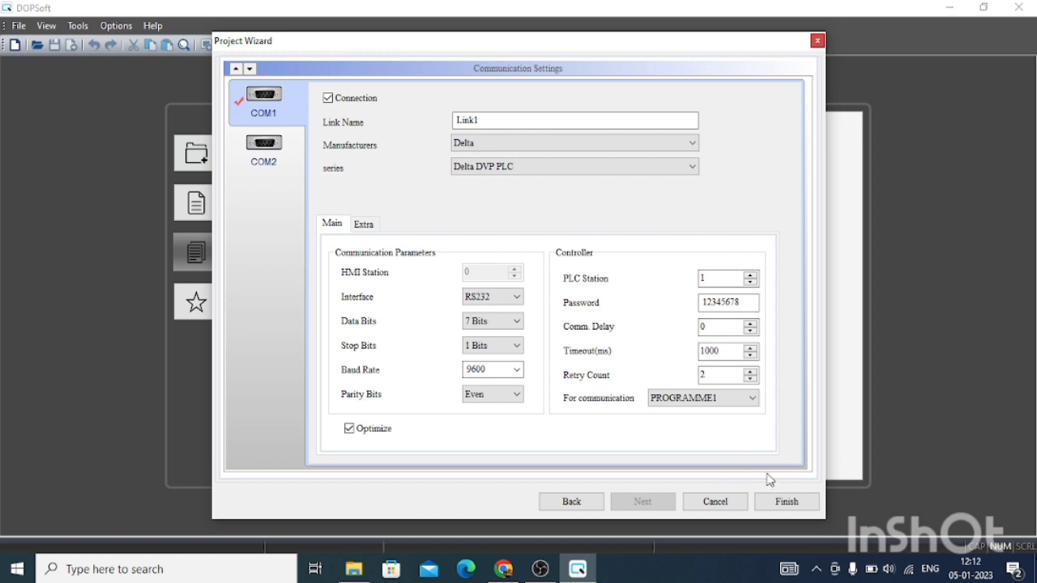
{"action": "left_click", "coordinate": [776, 502]}
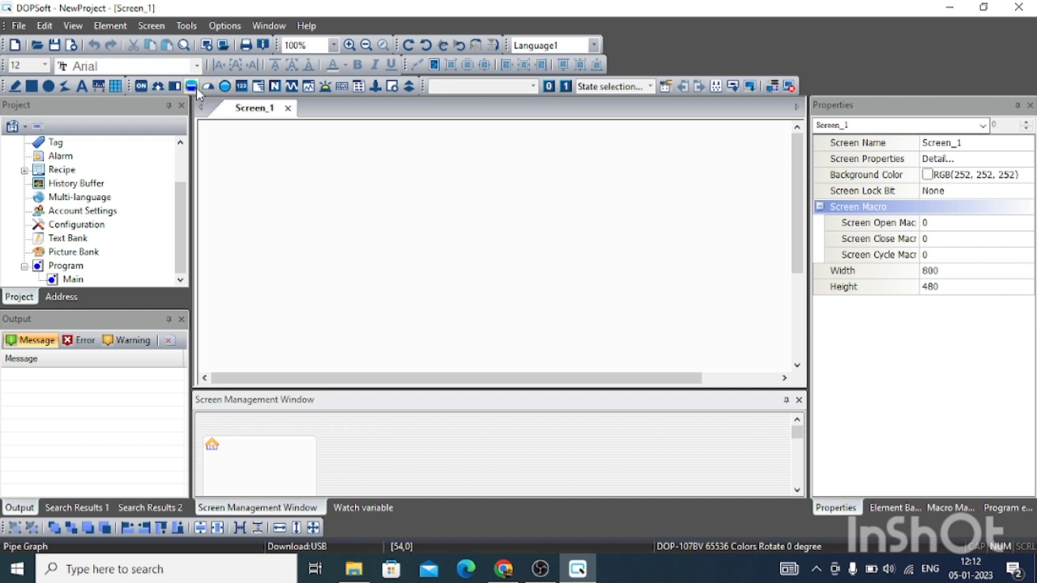
Draw a Maintained button about 52 by 39 pixels near the upper-left corner of Screen_1.
{"action": "left_click", "coordinate": [142, 86]}
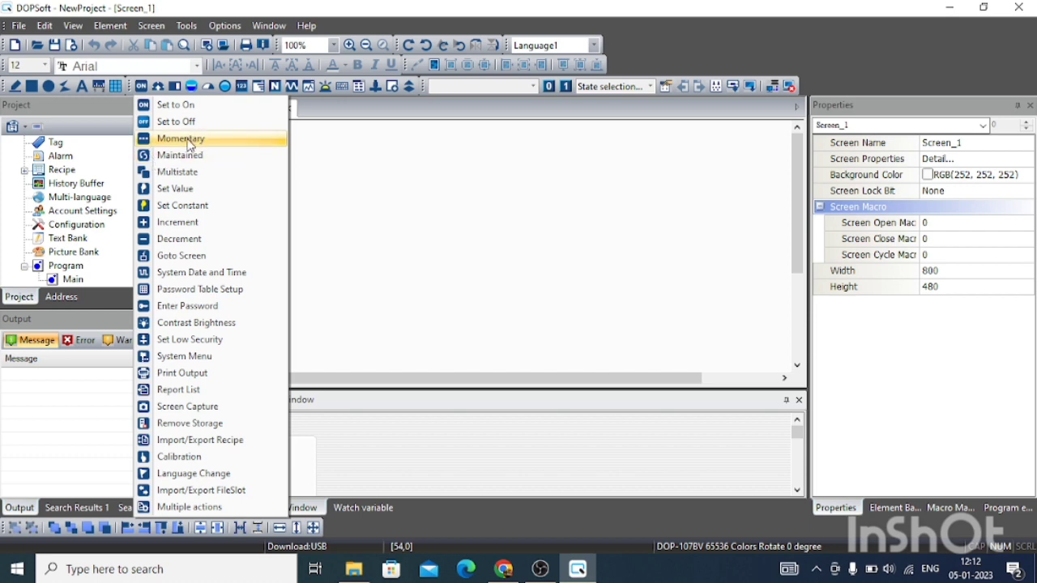
{"action": "left_click", "coordinate": [180, 155]}
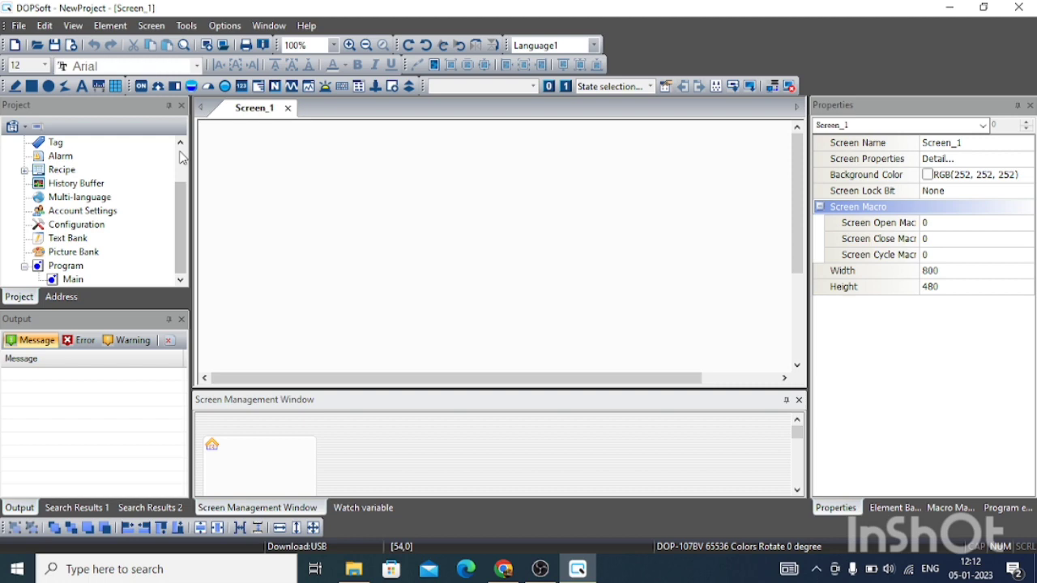
{"action": "left_click", "coordinate": [141, 87]}
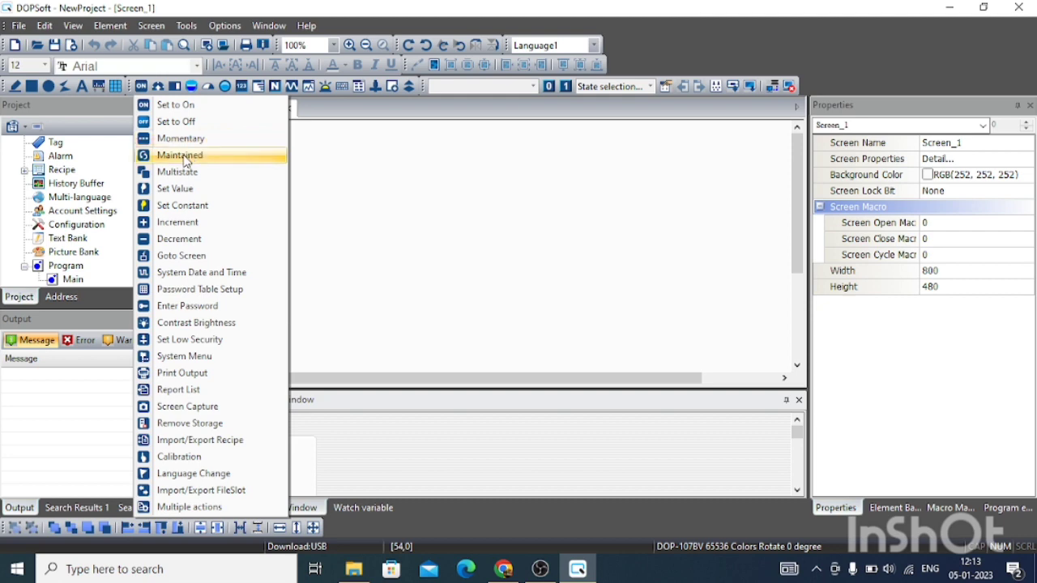
{"action": "left_click", "coordinate": [184, 160]}
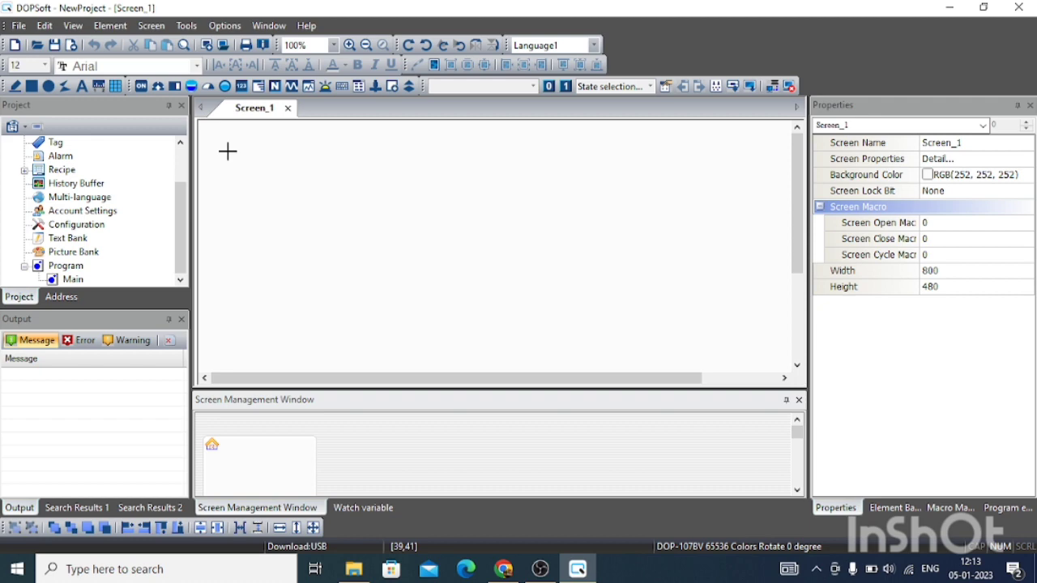
{"action": "left_click_drag", "start_coordinate": [227, 152], "coordinate": [268, 182]}
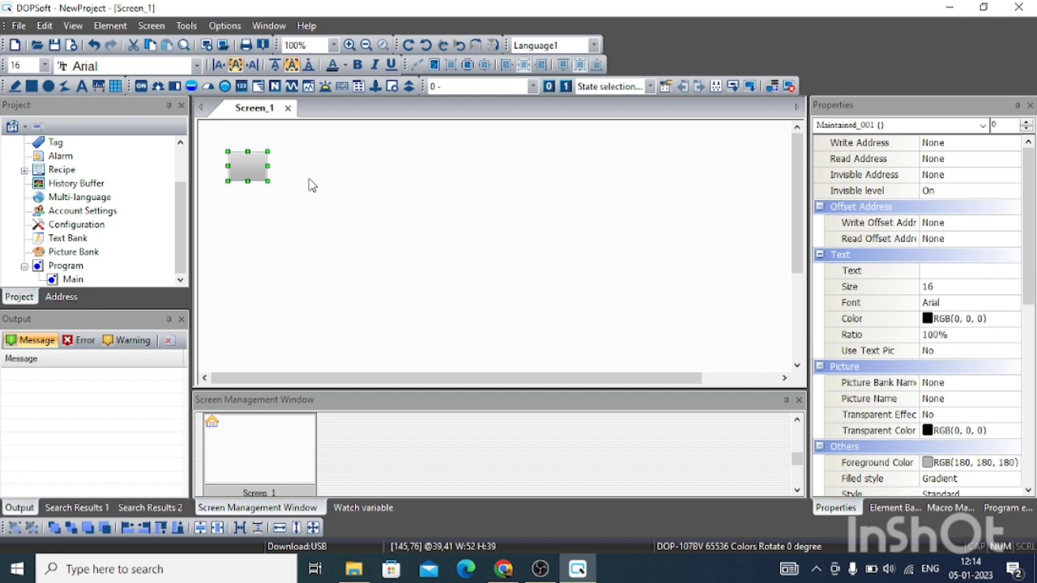
Set the Maintained button's write address to device bit X0 on Link1.
{"action": "double_click", "coordinate": [247, 168]}
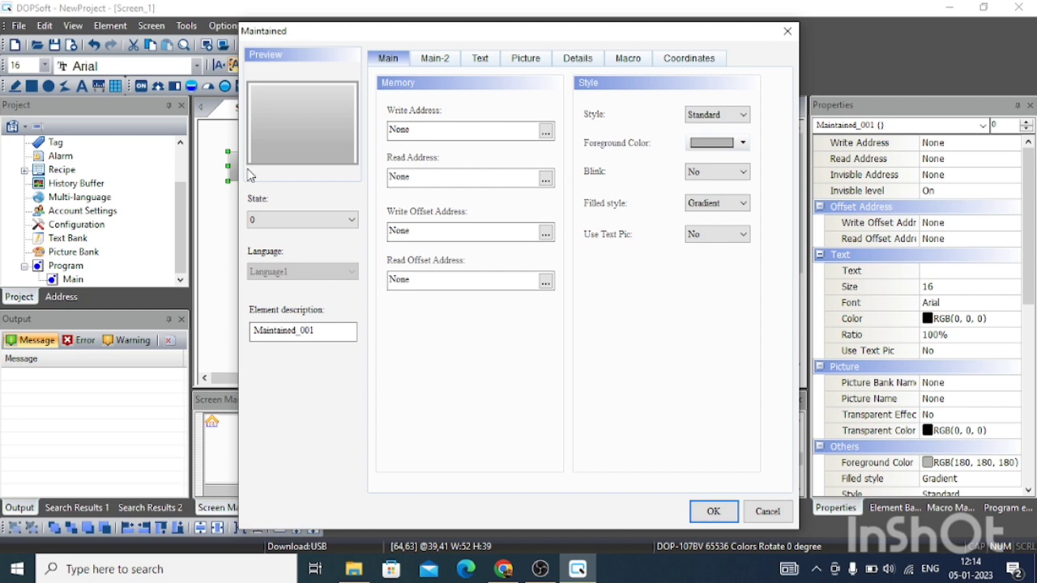
{"action": "left_click", "coordinate": [546, 133]}
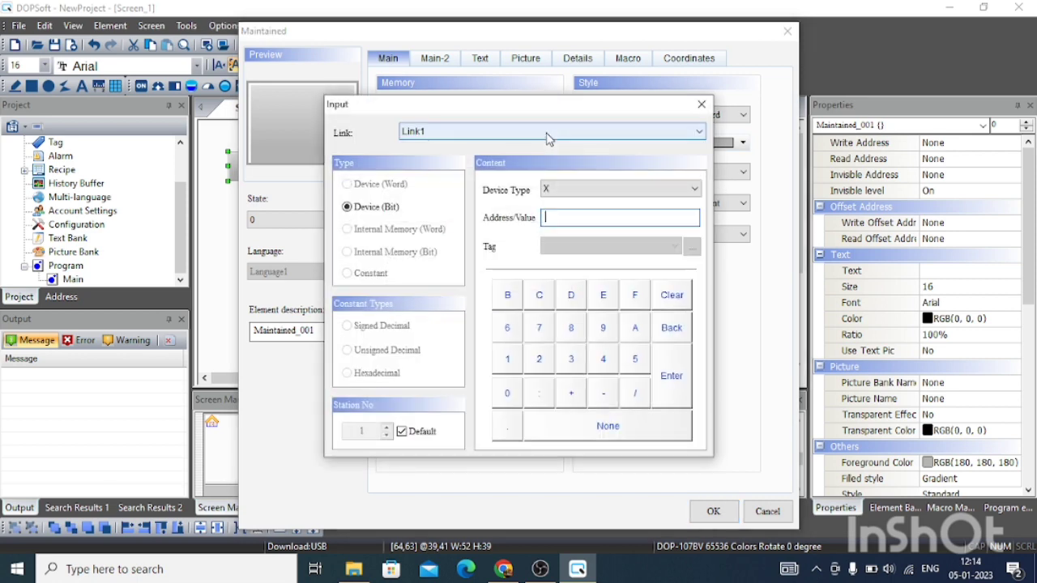
{"action": "left_click", "coordinate": [556, 194]}
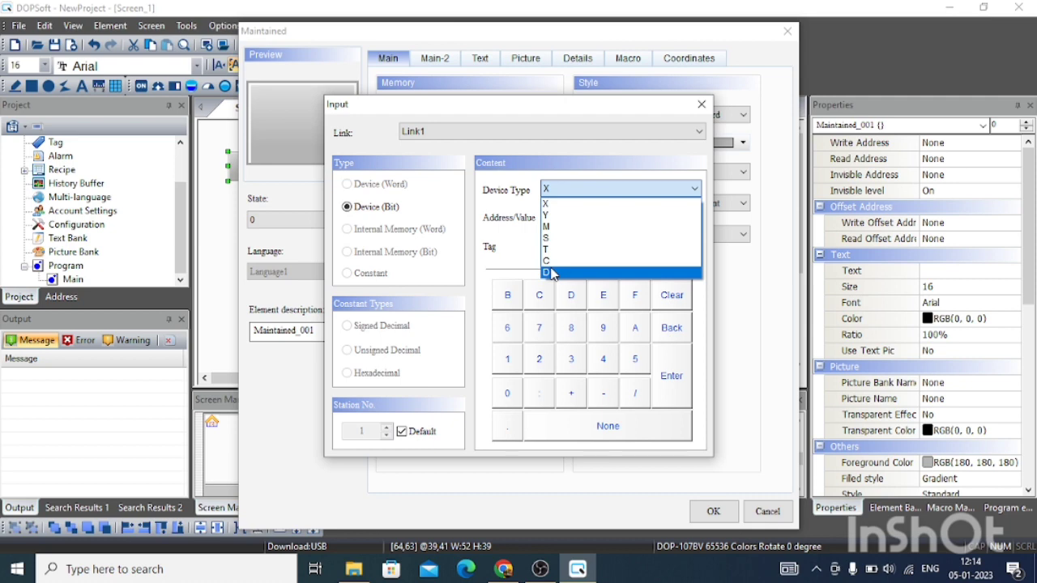
{"action": "left_click", "coordinate": [522, 251]}
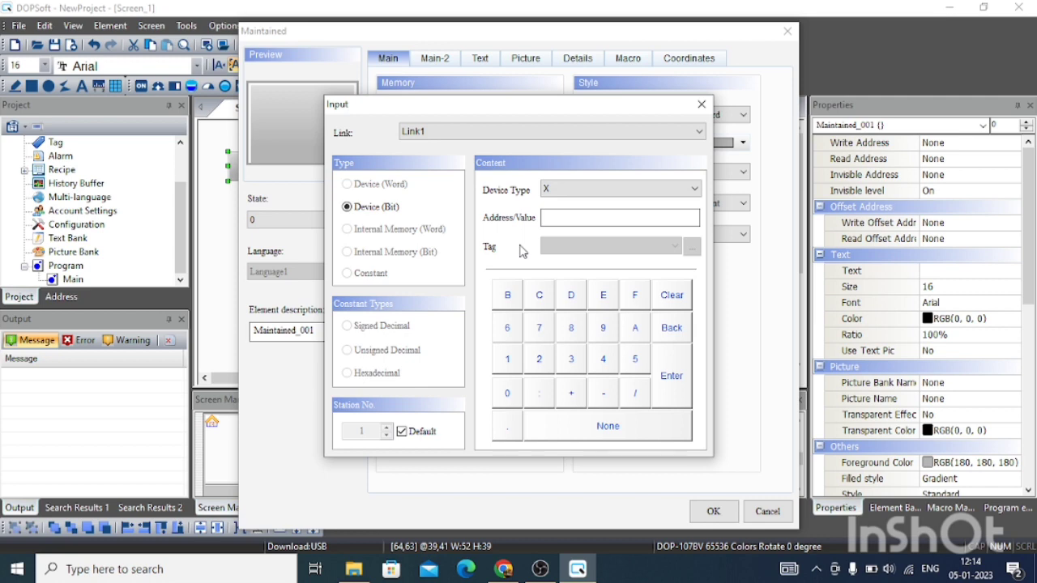
{"action": "left_click", "coordinate": [558, 214]}
{"action": "left_click", "coordinate": [508, 394]}
{"action": "left_click", "coordinate": [673, 377]}
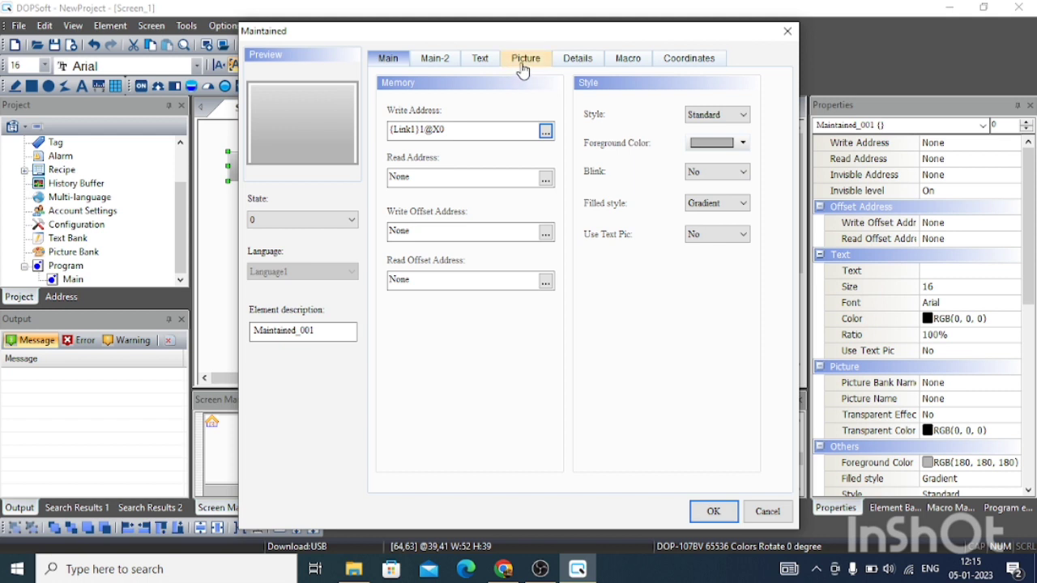
Change the Maintained button's style to Round.
{"action": "left_click", "coordinate": [703, 119]}
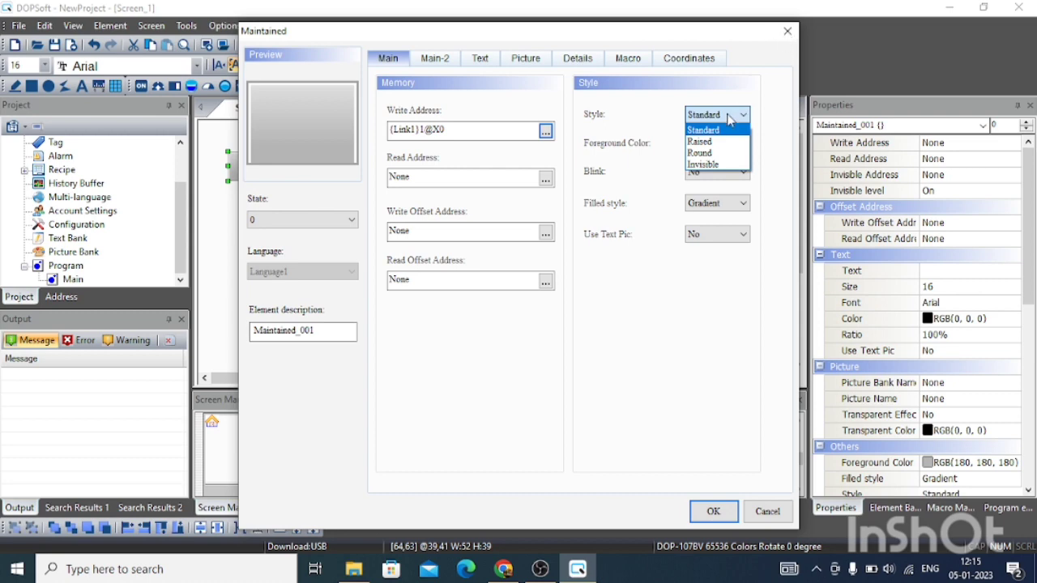
{"action": "left_click", "coordinate": [633, 168]}
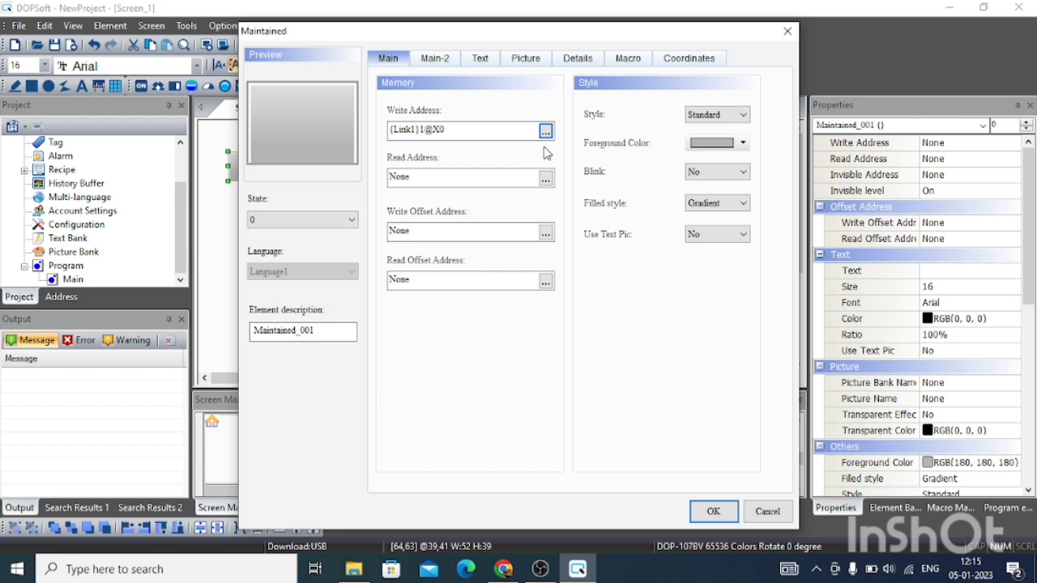
{"action": "left_click", "coordinate": [711, 117]}
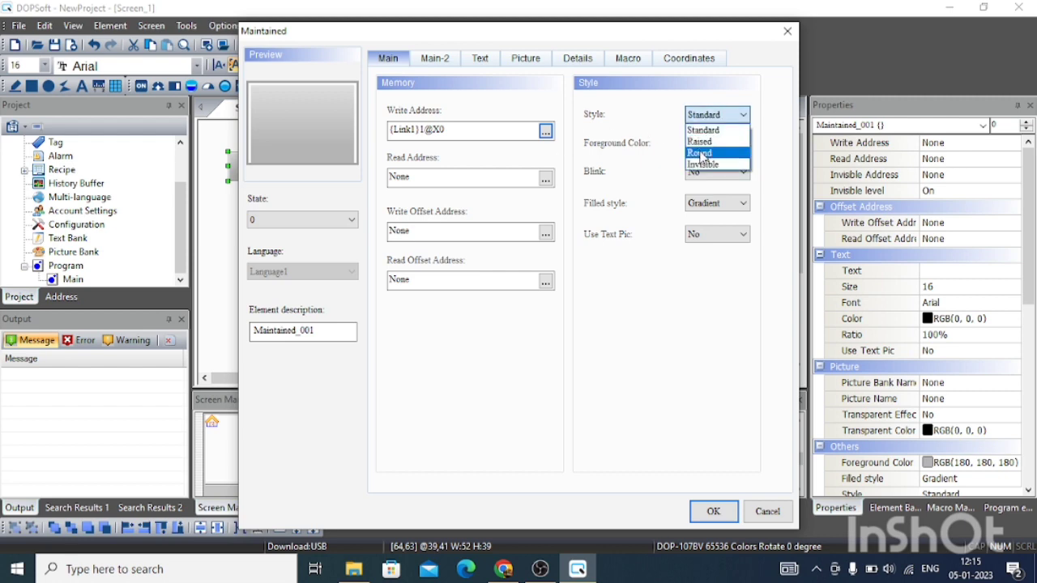
{"action": "left_click", "coordinate": [702, 153]}
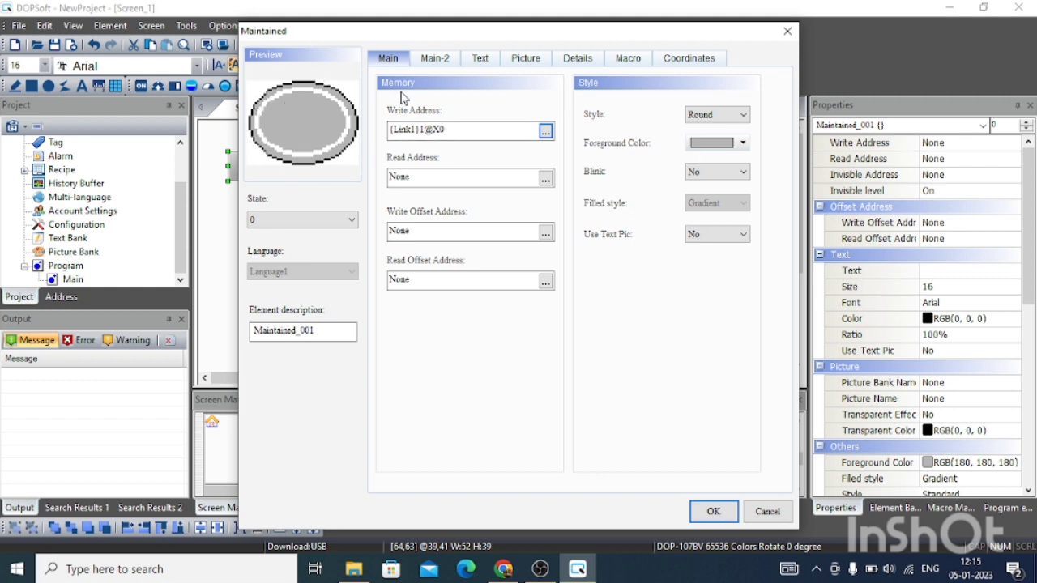
Assign the green picture hmi_buttom-08-1.png from $ModernButton.pib to the button's state 0, with stretch mode Stretch All.
{"action": "left_click", "coordinate": [535, 61]}
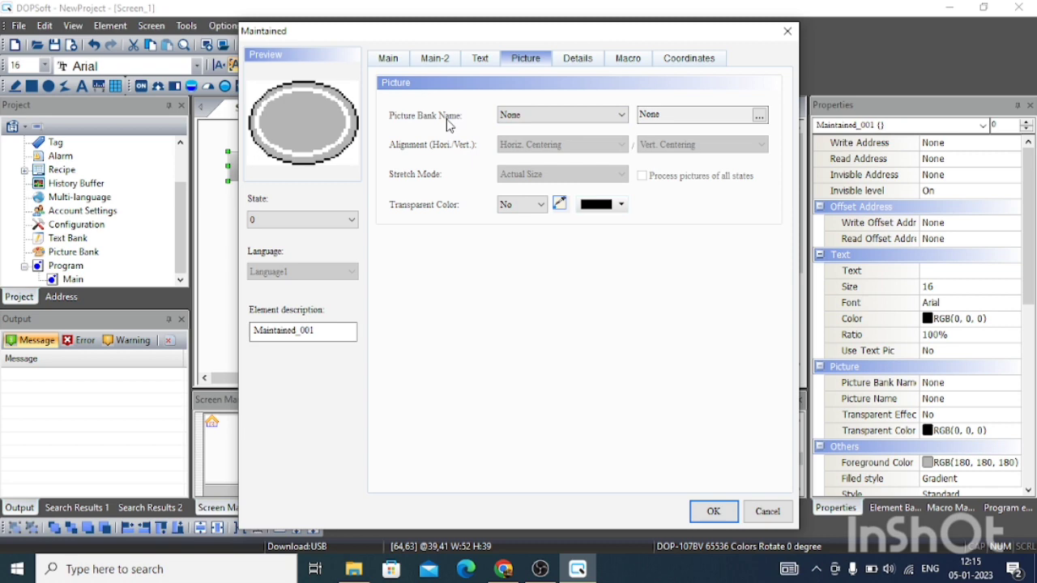
{"action": "left_click", "coordinate": [535, 115]}
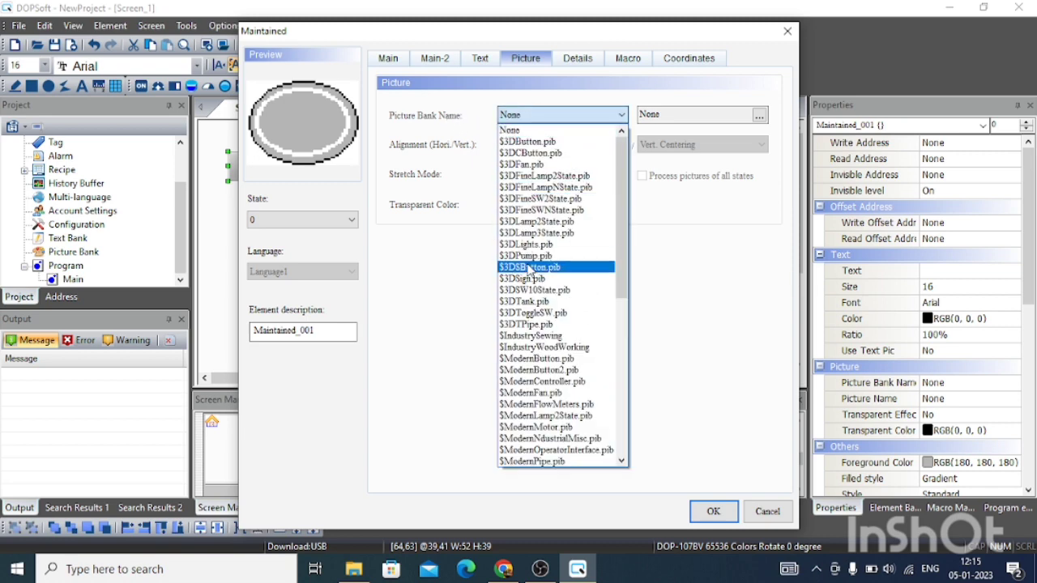
{"action": "left_click", "coordinate": [531, 366]}
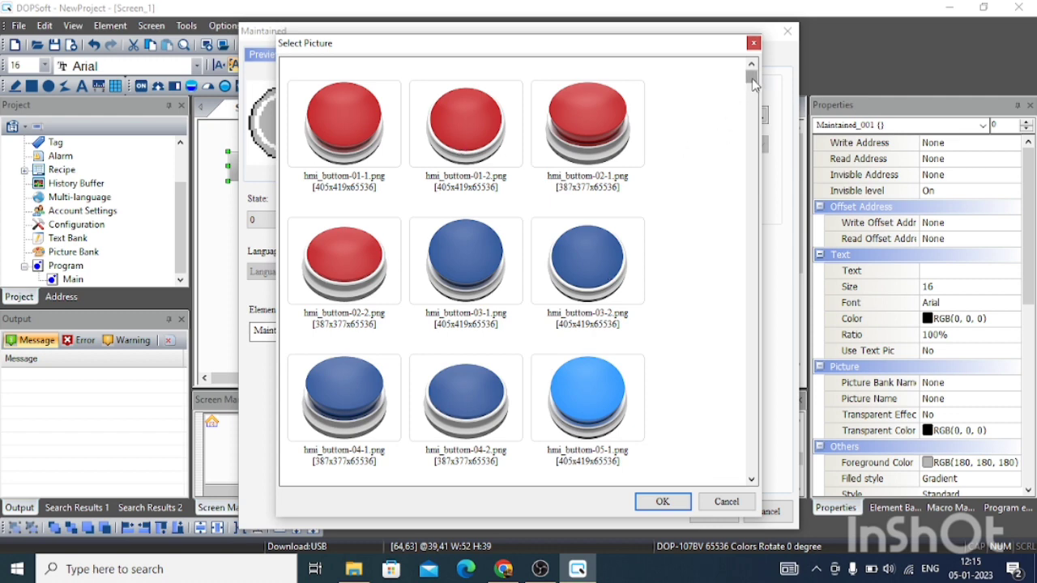
{"action": "left_click_drag", "start_coordinate": [752, 81], "coordinate": [754, 146]}
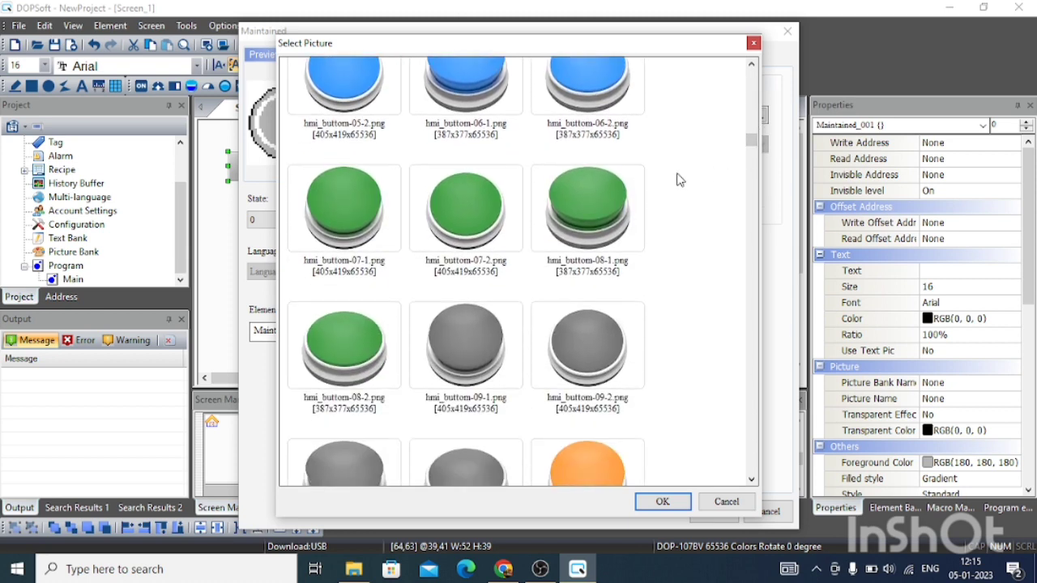
{"action": "left_click", "coordinate": [617, 209]}
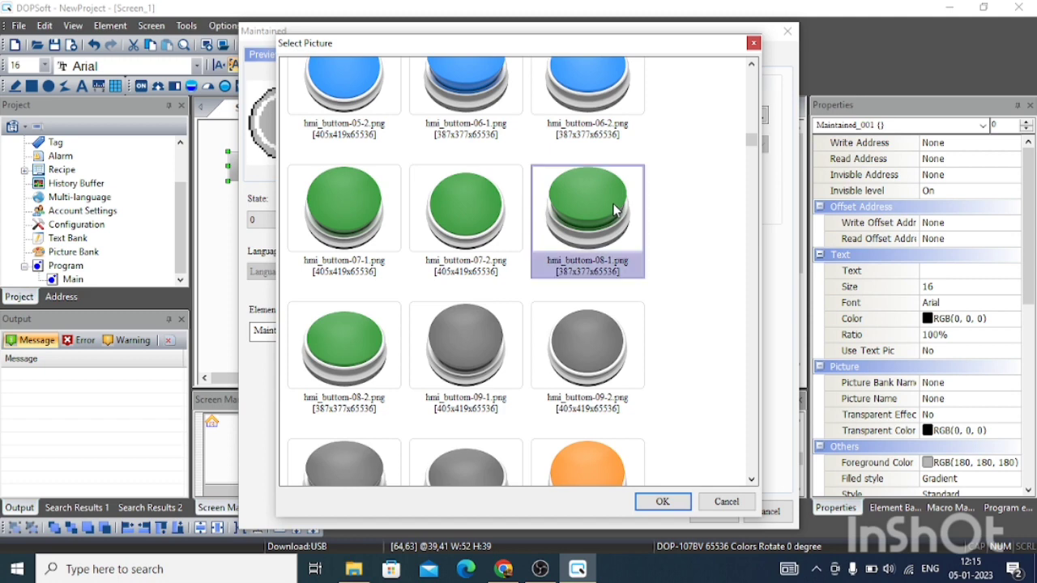
{"action": "left_click", "coordinate": [660, 504]}
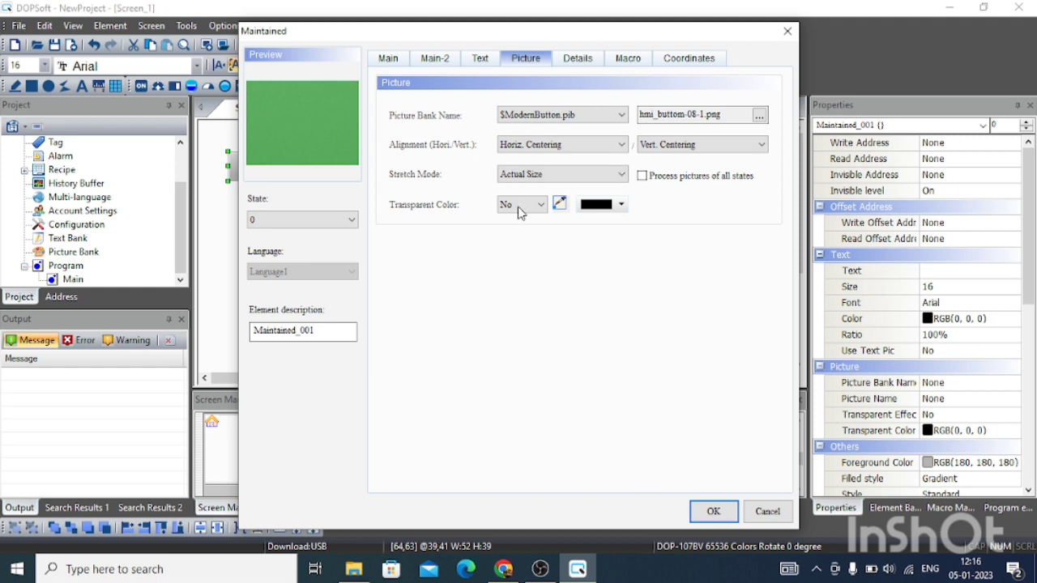
{"action": "left_click", "coordinate": [579, 180]}
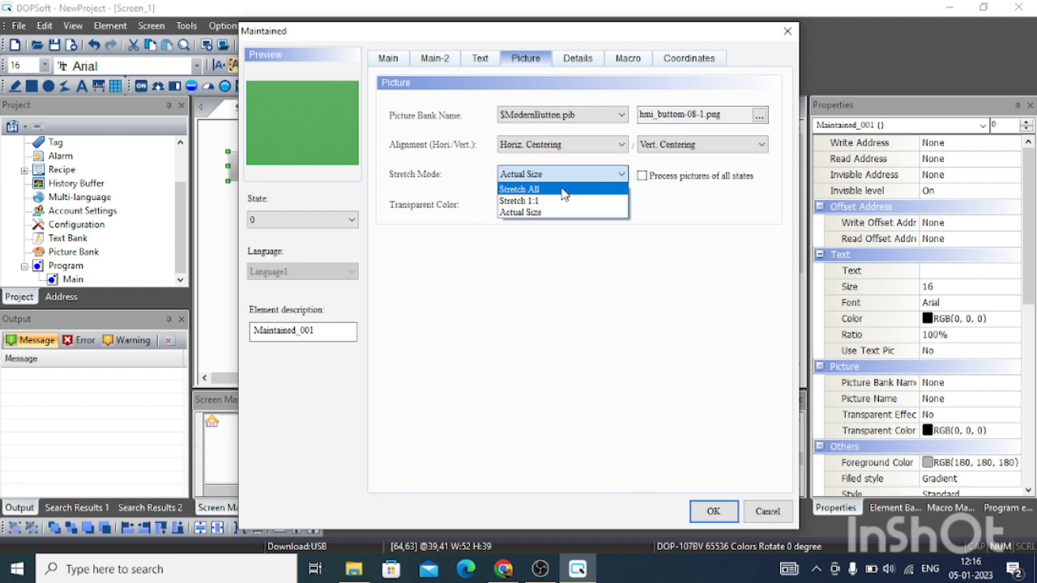
{"action": "left_click", "coordinate": [565, 193]}
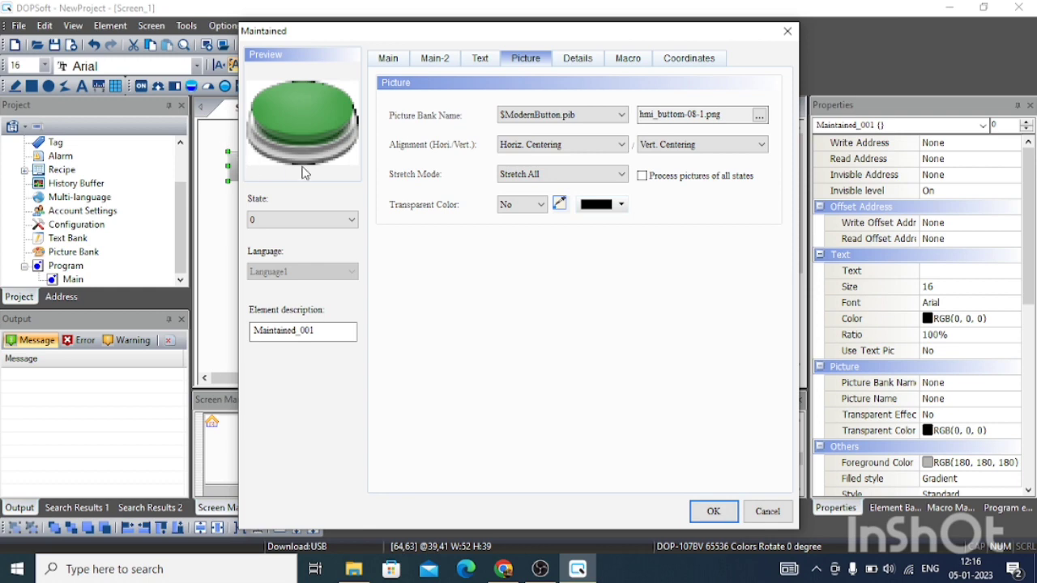
Assign the red picture hmi_buttom-02-1.png from $ModernButton.pib to the button's state 1.
{"action": "left_click", "coordinate": [278, 227]}
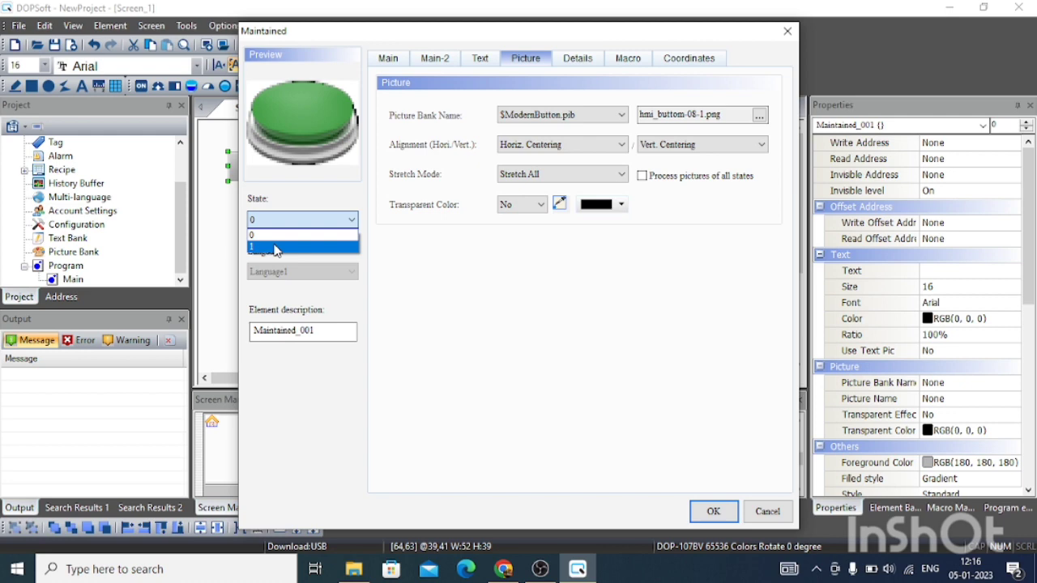
{"action": "left_click", "coordinate": [274, 248]}
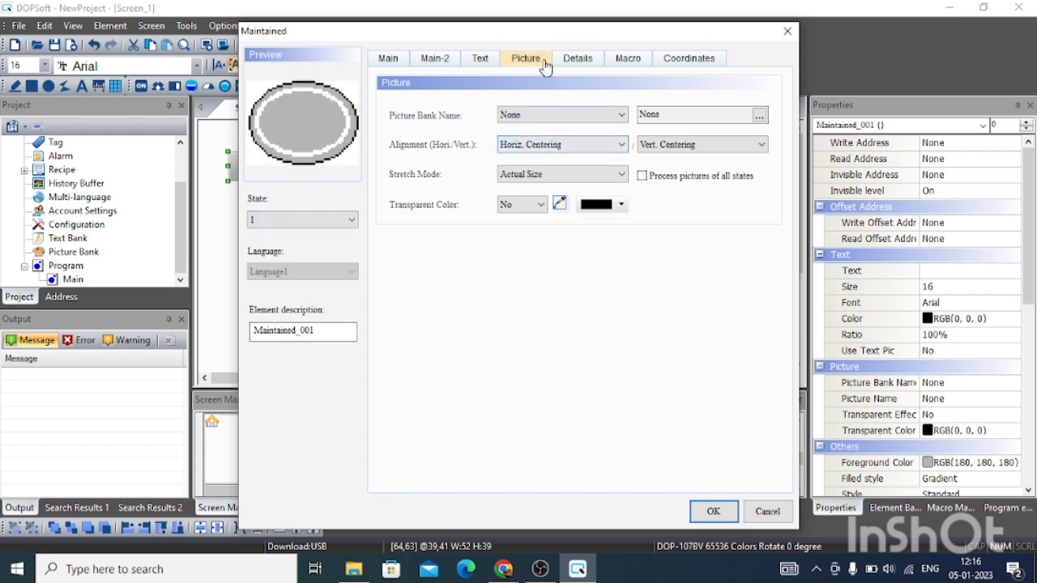
{"action": "left_click", "coordinate": [529, 120]}
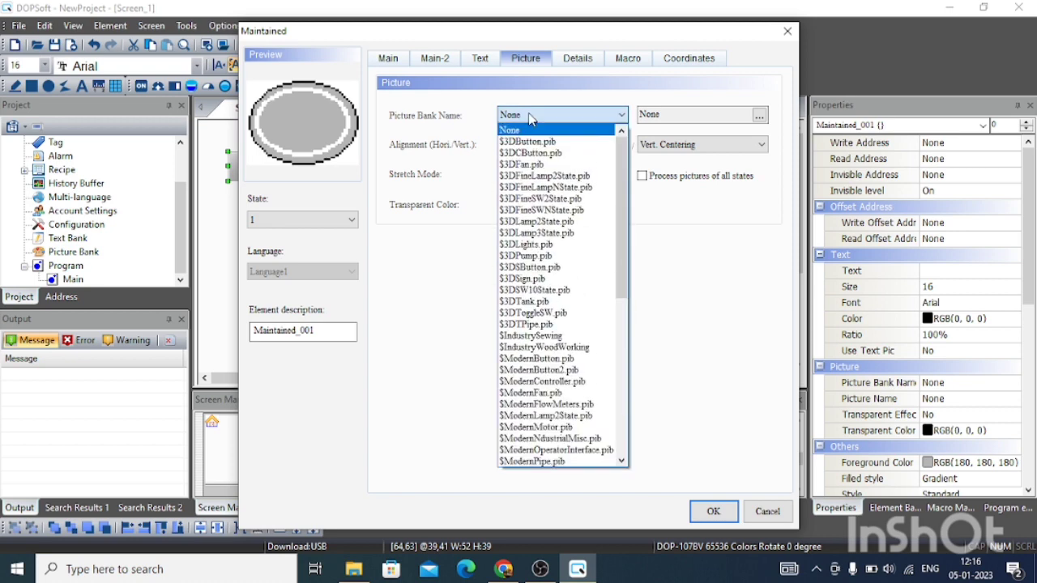
{"action": "left_click", "coordinate": [536, 359]}
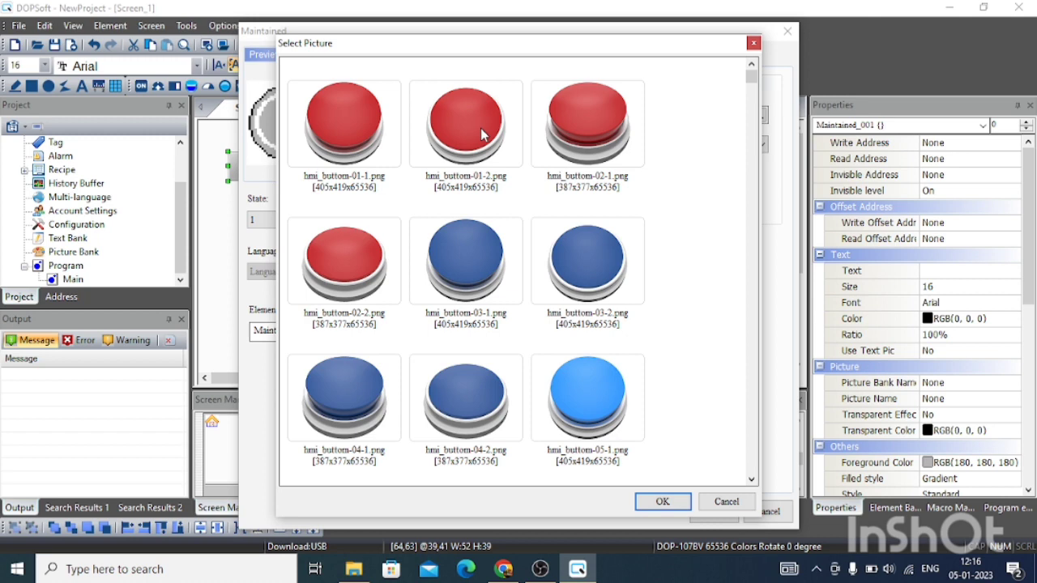
{"action": "left_click", "coordinate": [577, 135]}
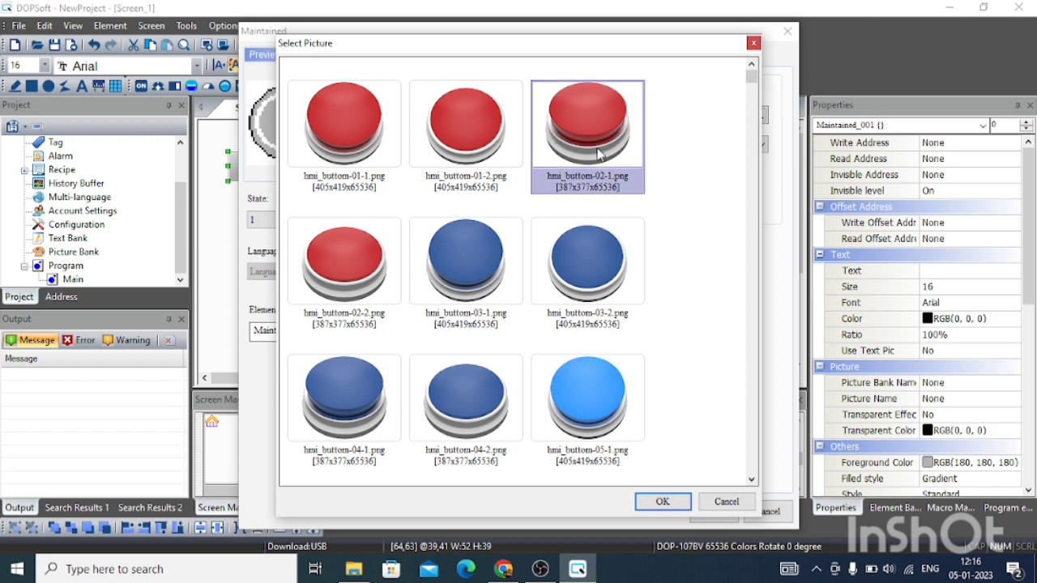
{"action": "left_click", "coordinate": [662, 501]}
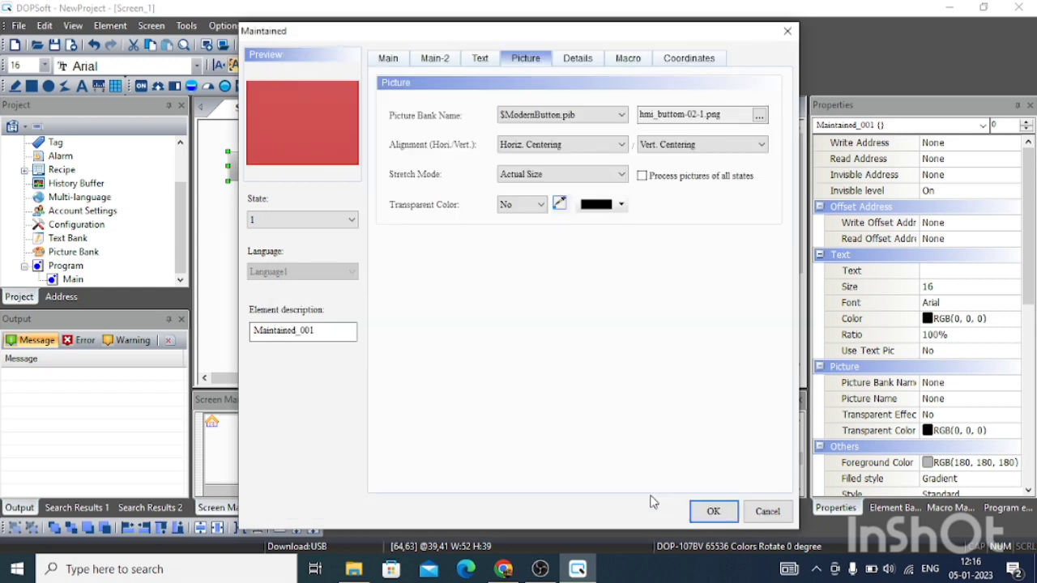
Set the stretch mode of the red state 1 picture to Stretch All and apply the Maintained button's settings.
{"action": "left_click", "coordinate": [532, 174]}
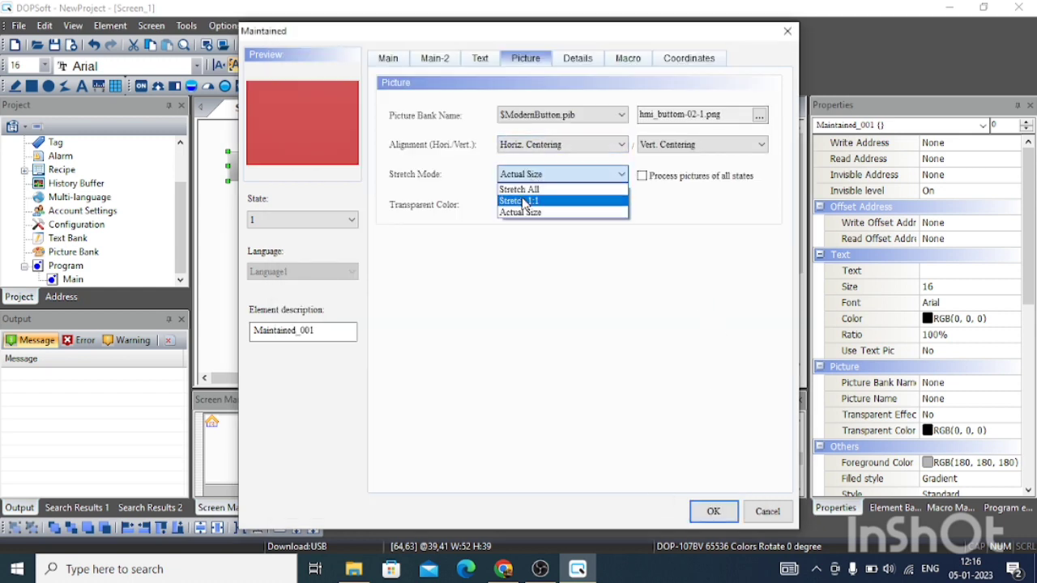
{"action": "left_click", "coordinate": [537, 189]}
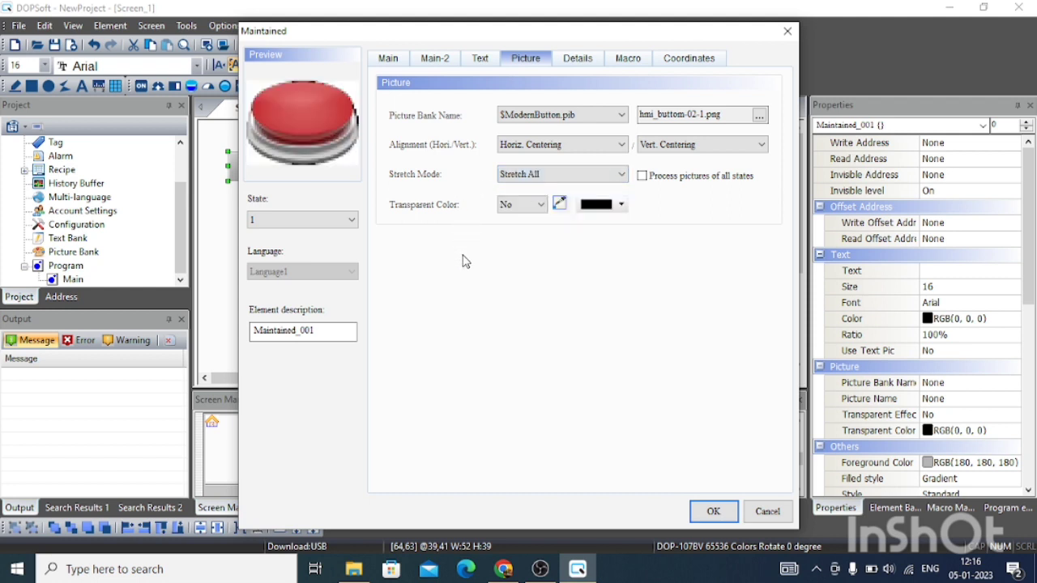
{"action": "left_click", "coordinate": [714, 513]}
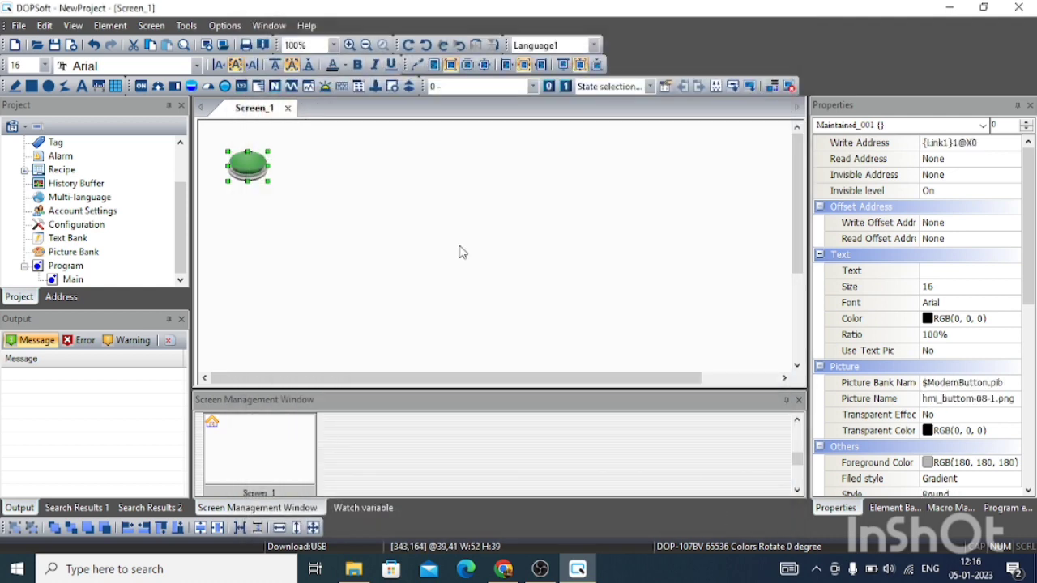
Switch the displayed state between 1 and 0 to check the Maintained button's pictures, ending on state 1.
{"action": "left_click", "coordinate": [565, 87]}
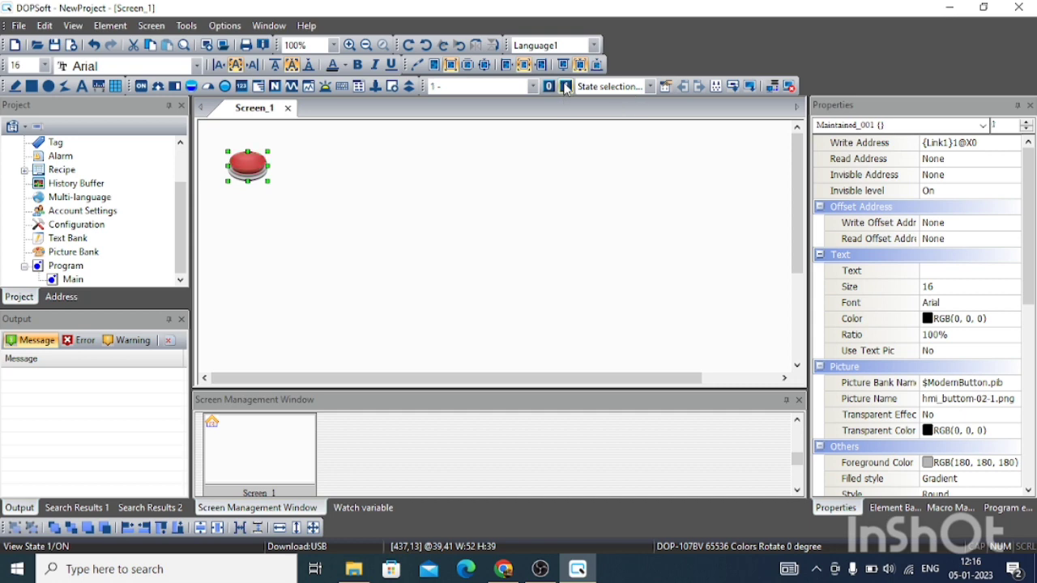
{"action": "left_click", "coordinate": [324, 149]}
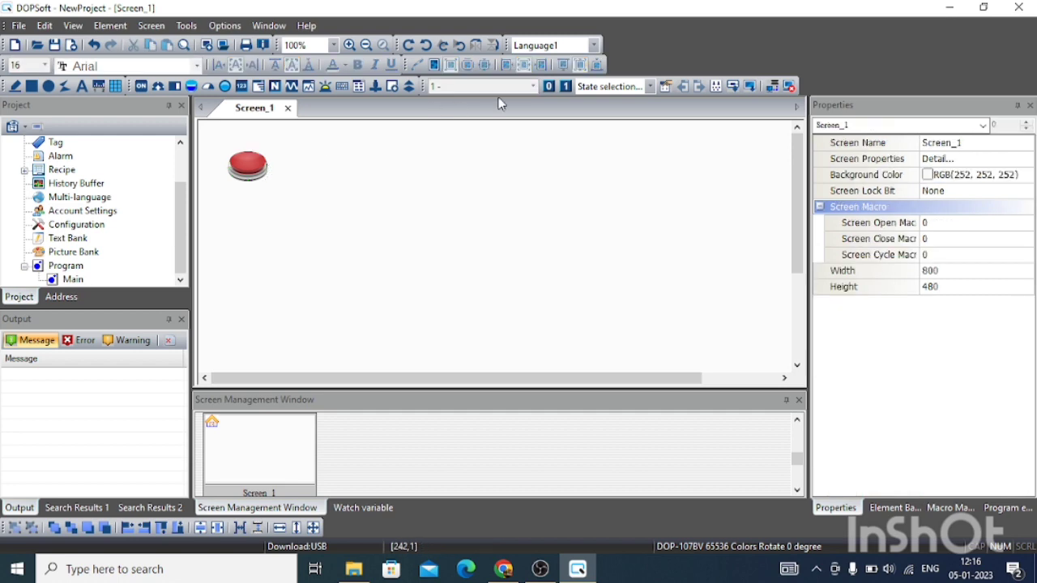
{"action": "left_click", "coordinate": [548, 87]}
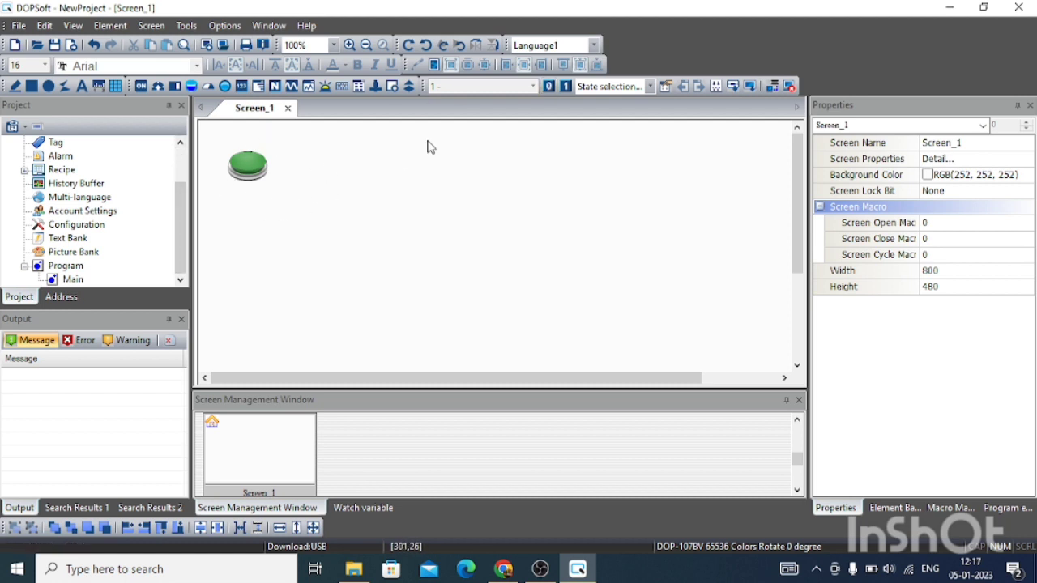
{"action": "left_click", "coordinate": [567, 86]}
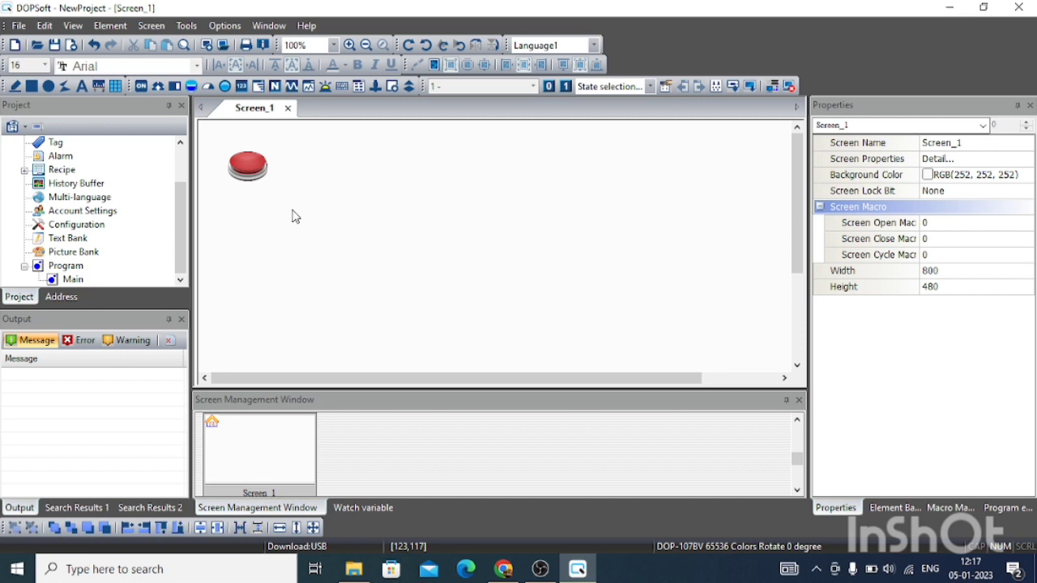
Duplicate the Maintained button into 3 columns and 1 row with 3-pixel horizontal spacing and an offset address of 1.
{"action": "left_click", "coordinate": [254, 168]}
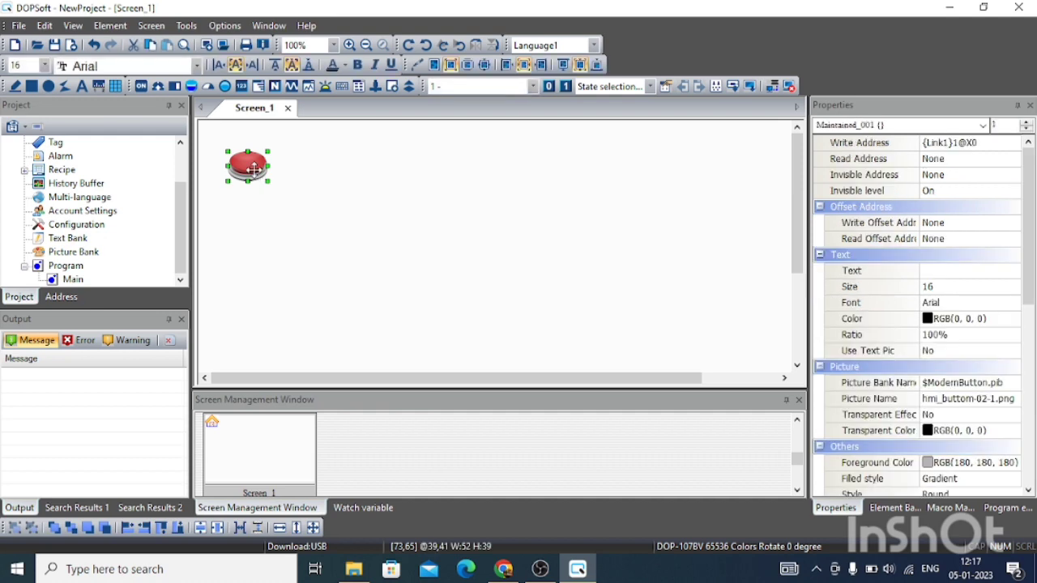
{"action": "right_click", "coordinate": [255, 172]}
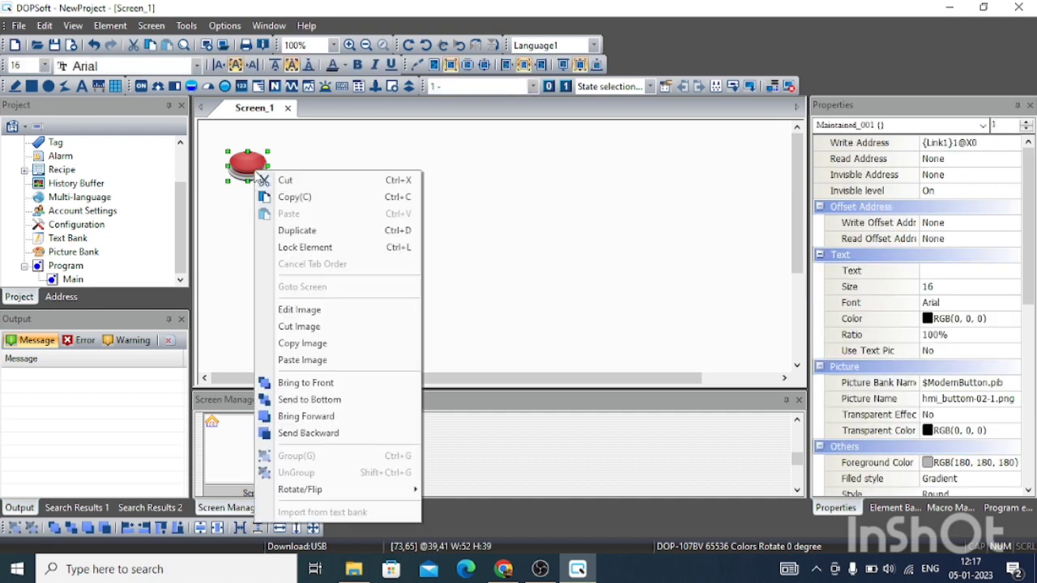
{"action": "left_click", "coordinate": [299, 233]}
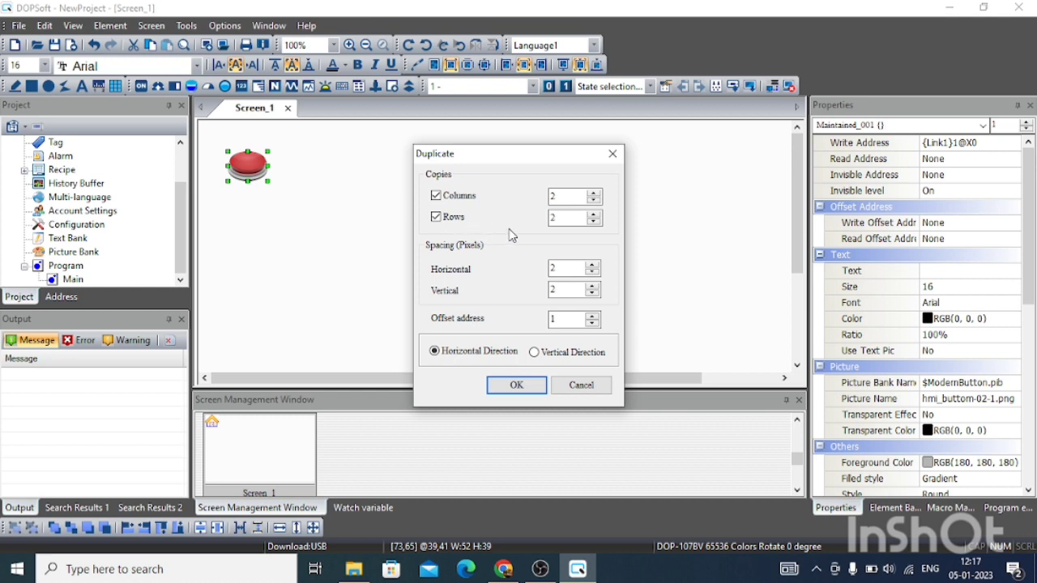
{"action": "left_click", "coordinate": [599, 196]}
{"action": "double_click", "coordinate": [560, 219]}
{"action": "key", "text": "BackSpace"}
{"action": "type", "text": "1"}
{"action": "left_click", "coordinate": [594, 265]}
{"action": "left_click", "coordinate": [517, 386]}
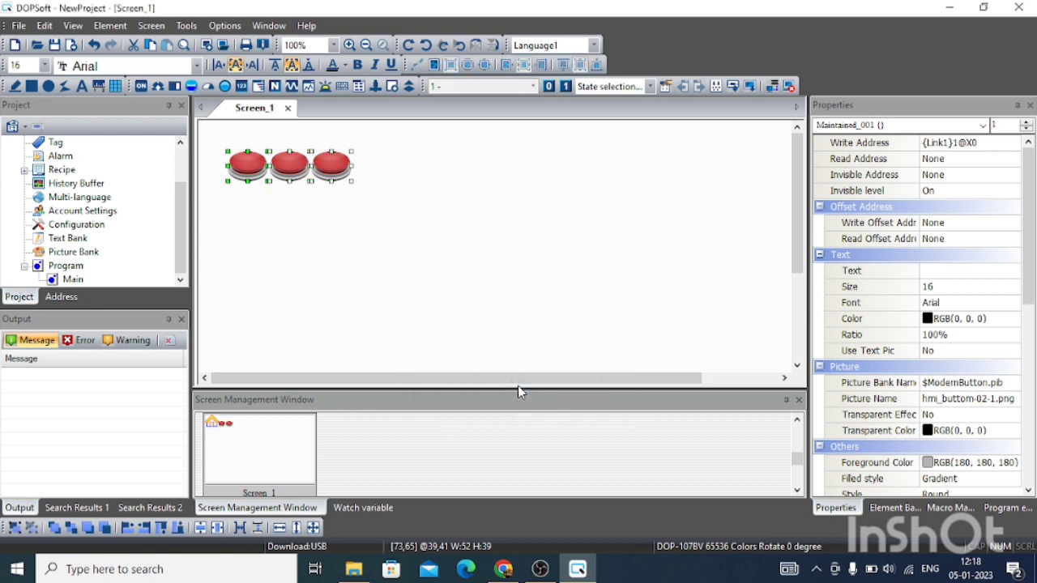
{"action": "left_click", "coordinate": [440, 202]}
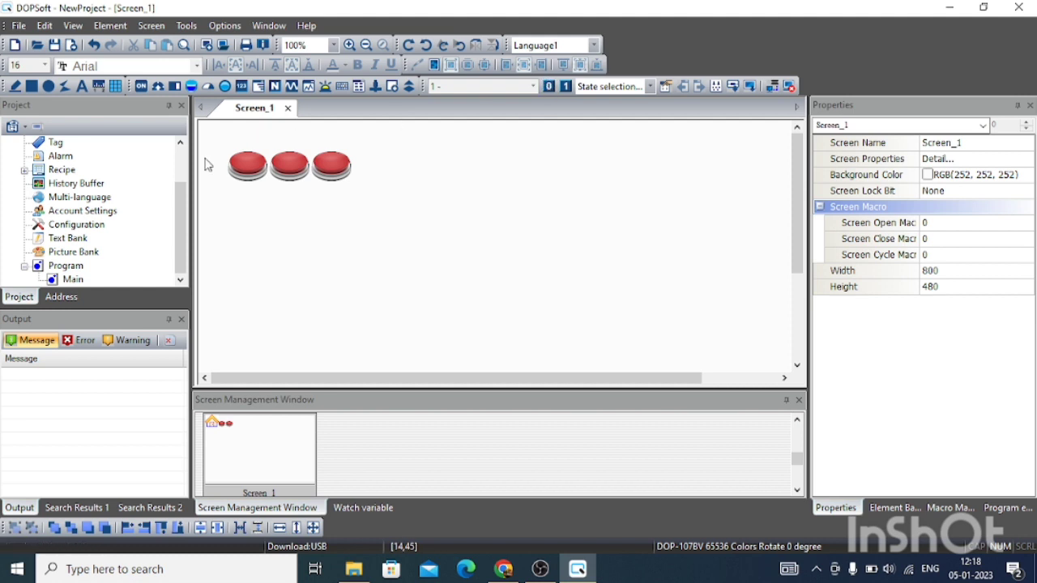
Switch the display to state 0, state 1 and back to 0 to compare the three buttons' pictures.
{"action": "left_click", "coordinate": [558, 86]}
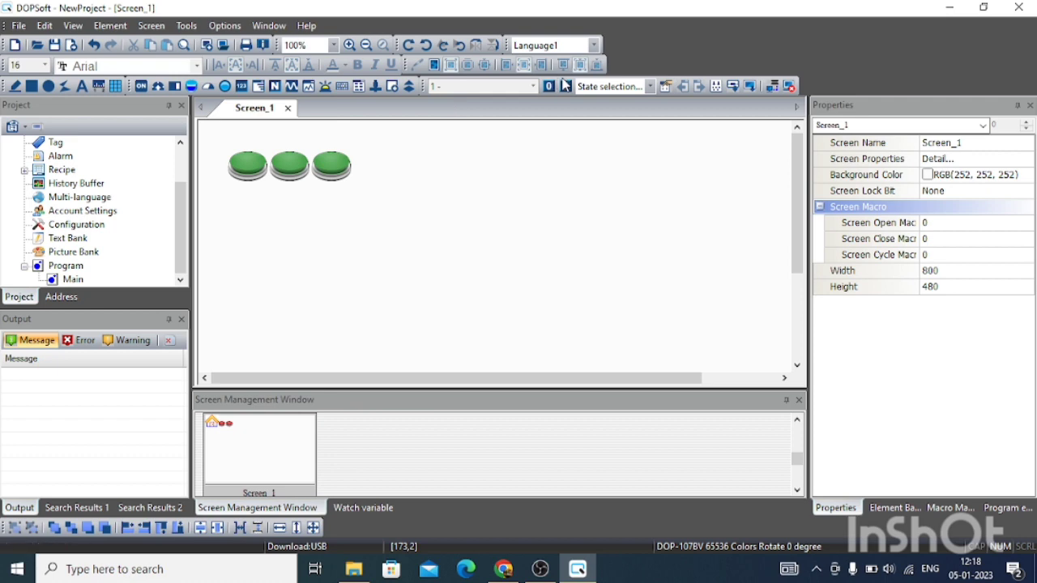
{"action": "left_click", "coordinate": [565, 87]}
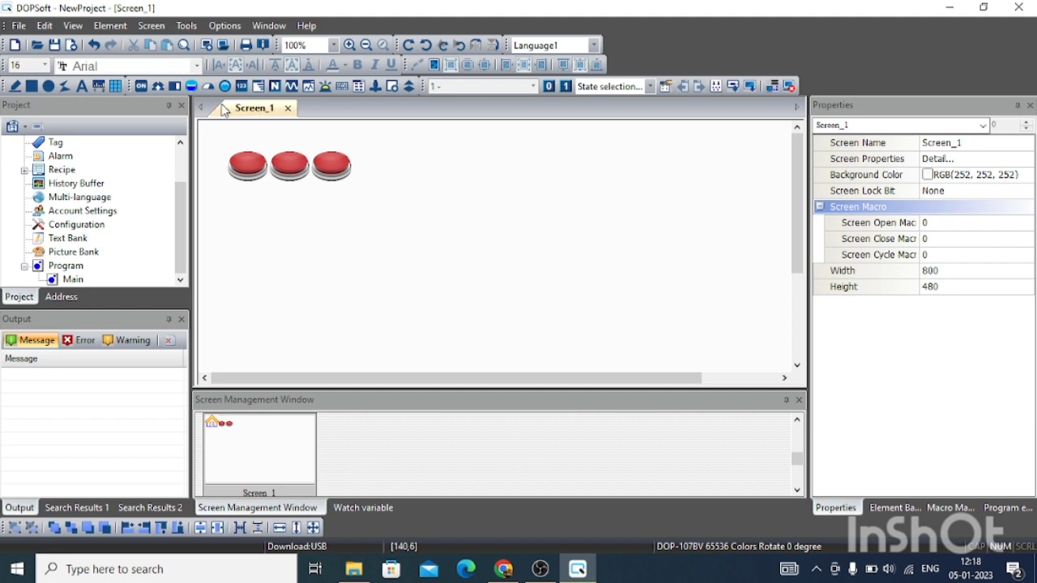
{"action": "left_click", "coordinate": [548, 86]}
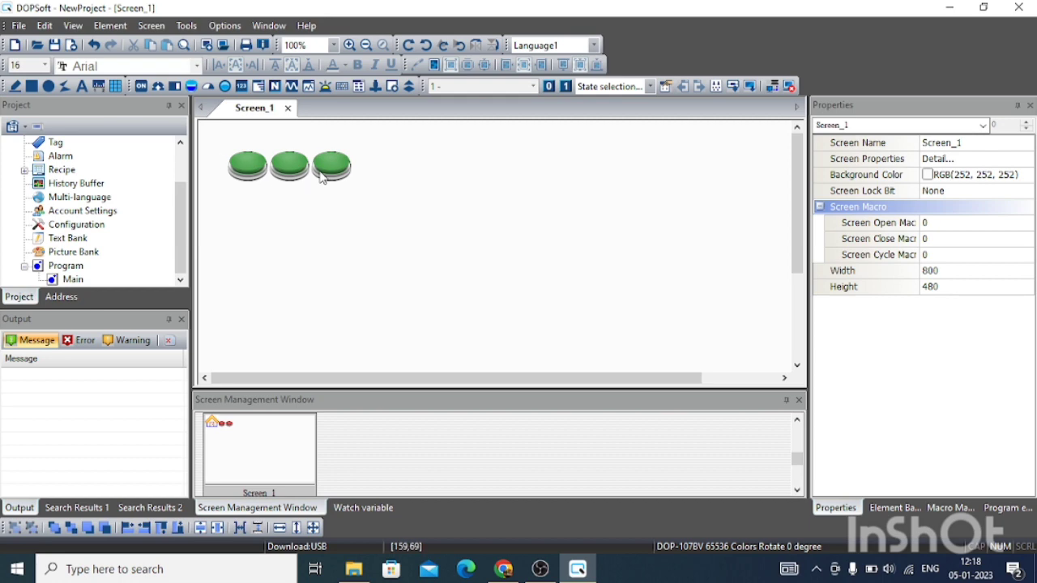
Check the write address of each of the three Maintained buttons in turn.
{"action": "left_click", "coordinate": [245, 173]}
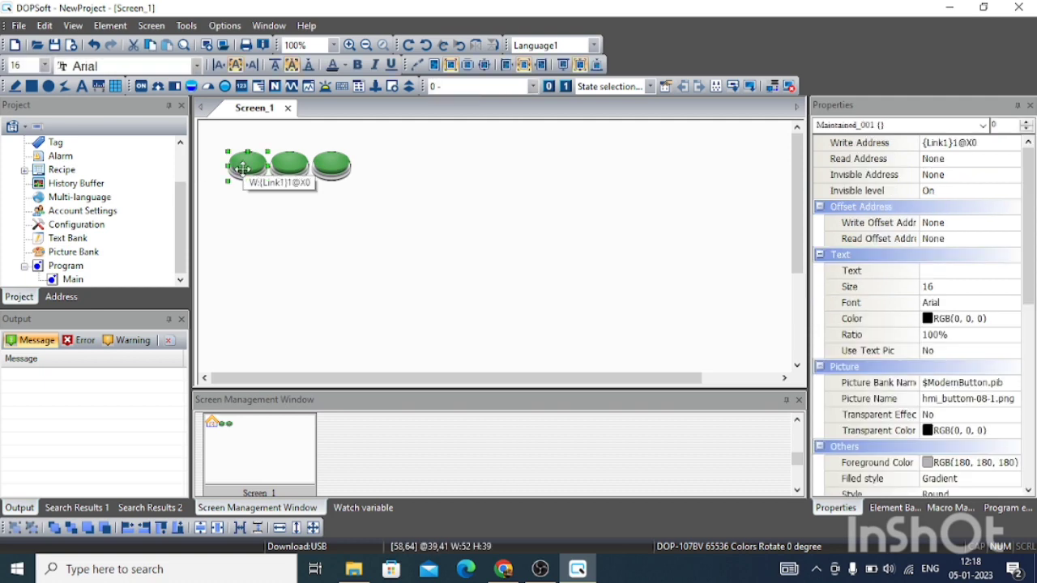
{"action": "left_click", "coordinate": [278, 169]}
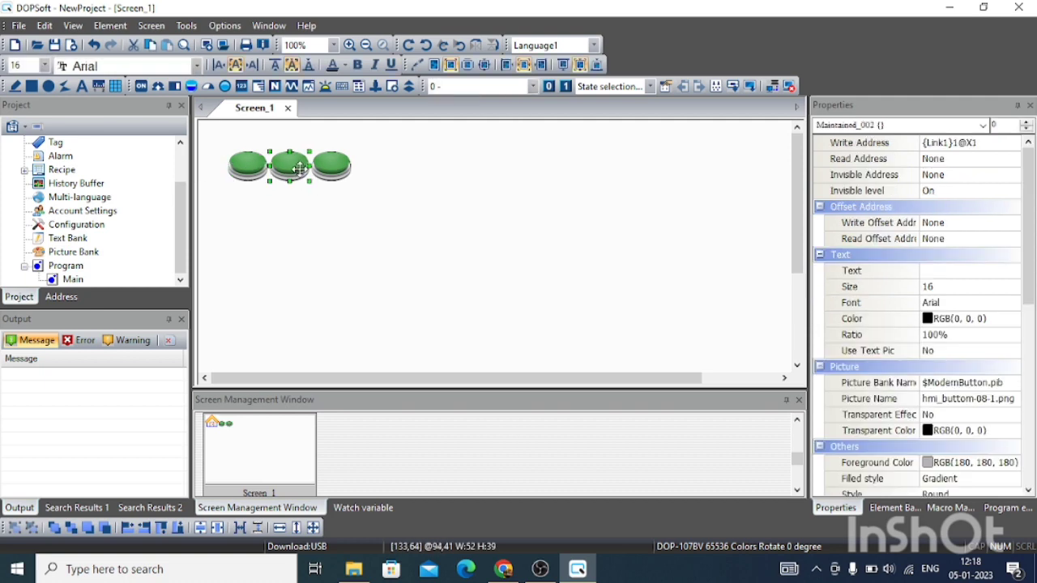
{"action": "left_click", "coordinate": [327, 167]}
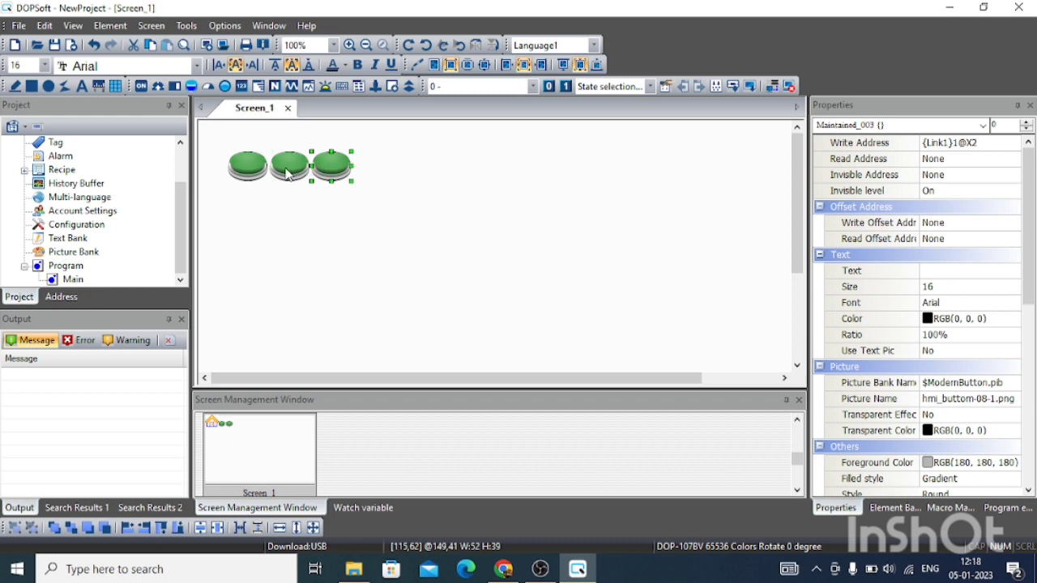
{"action": "left_click", "coordinate": [257, 166]}
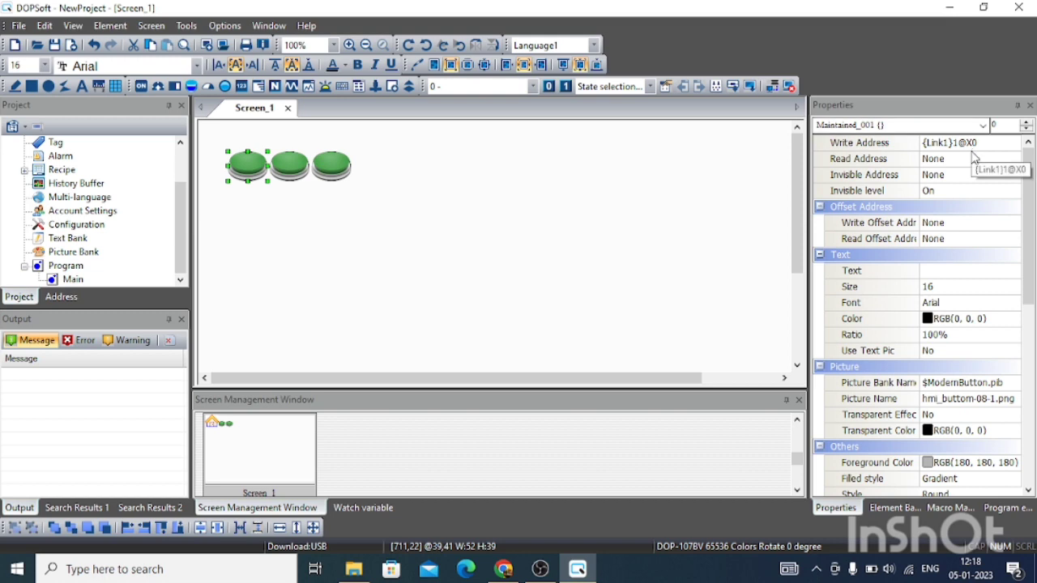
{"action": "left_click", "coordinate": [293, 162]}
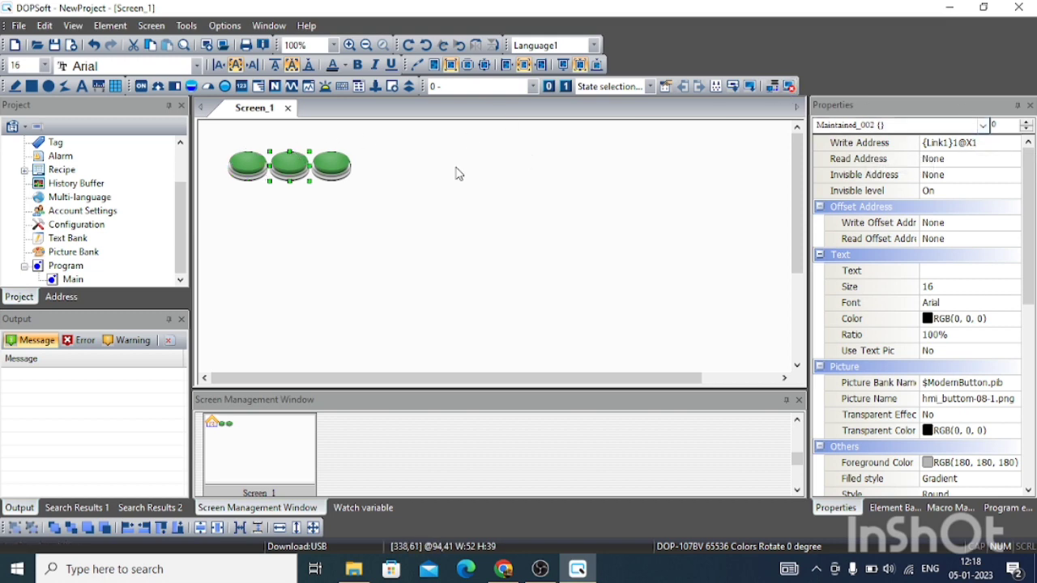
{"action": "left_click", "coordinate": [333, 166]}
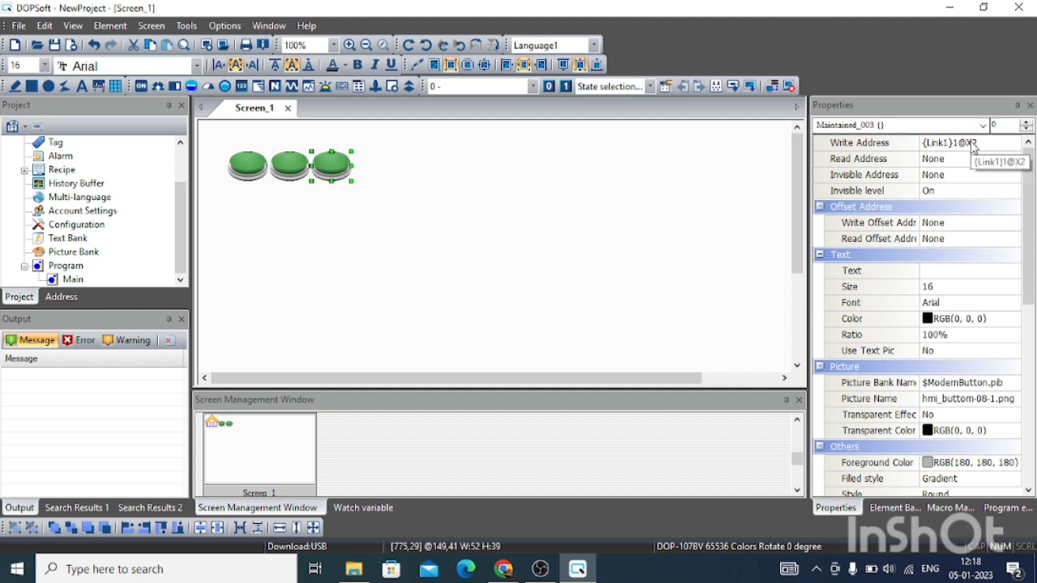
{"action": "left_click", "coordinate": [648, 193]}
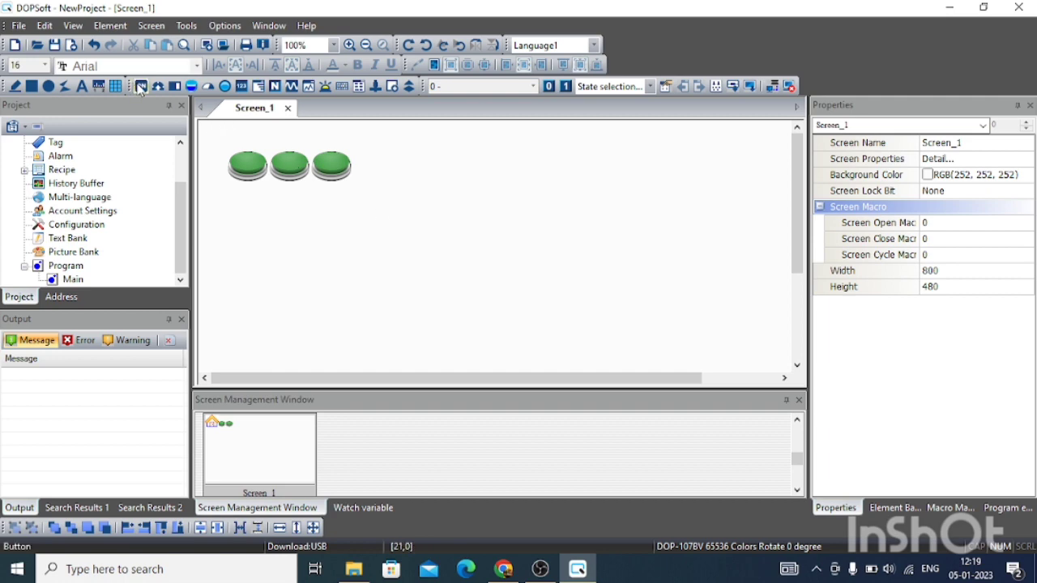
Draw a Momentary button about 49 by 39 pixels on Screen_1, to the right of the three Maintained buttons.
{"action": "left_click", "coordinate": [140, 87]}
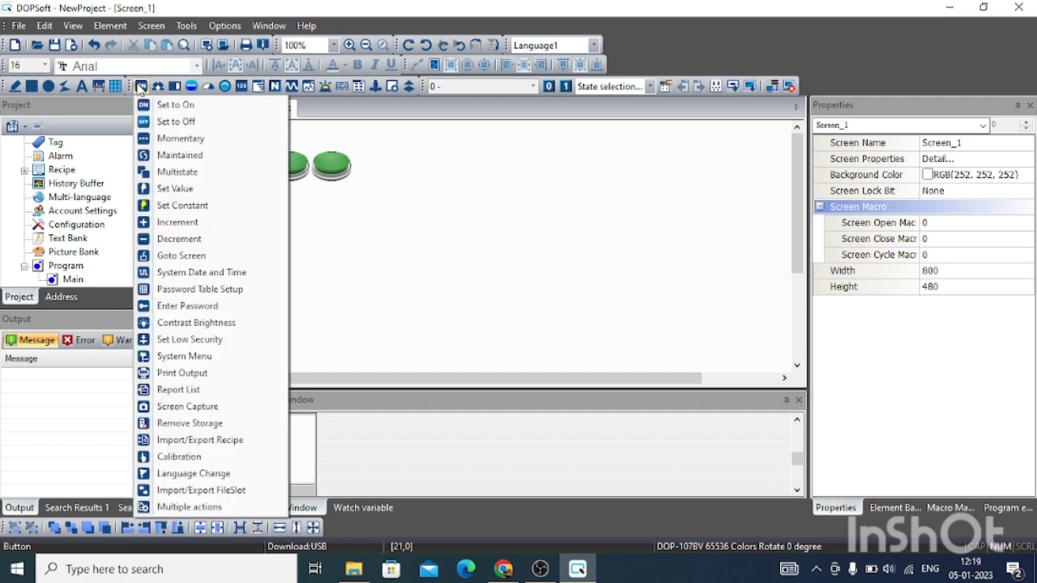
{"action": "left_click", "coordinate": [180, 138]}
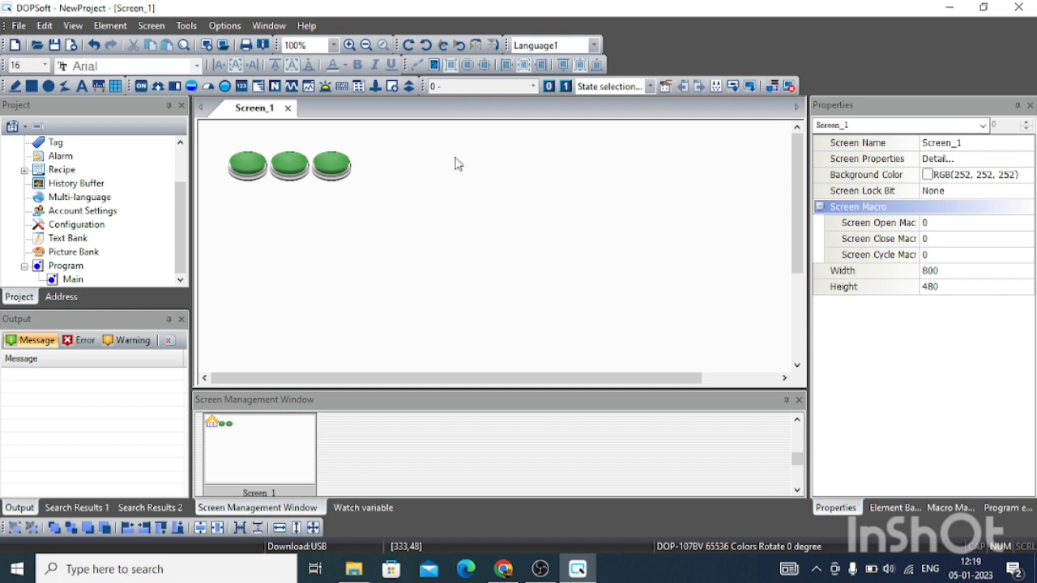
{"action": "left_click_drag", "start_coordinate": [463, 157], "coordinate": [501, 186]}
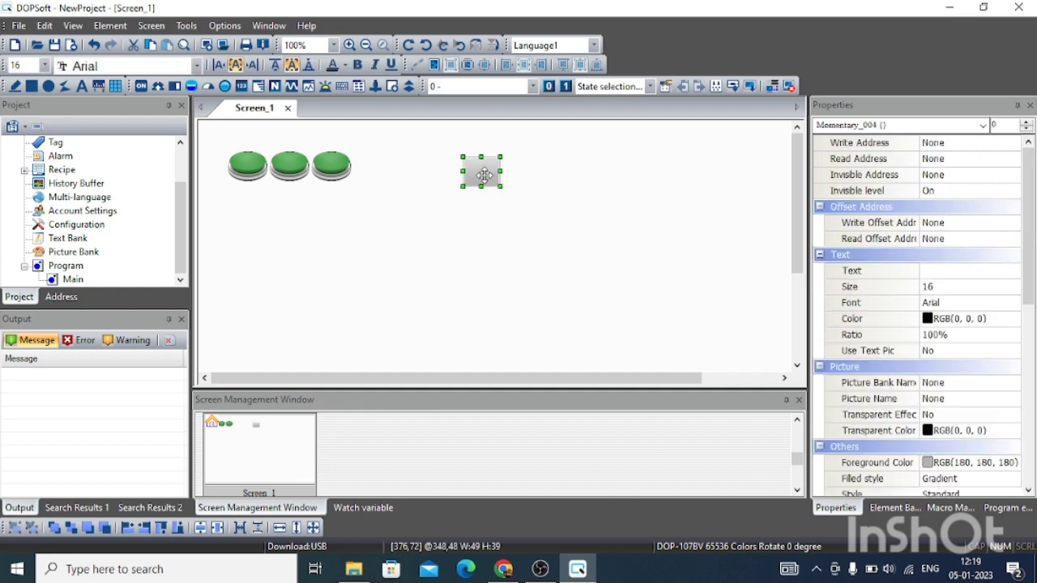
Set the Momentary button's write address to device bit X3 on Link1 and its style to Round.
{"action": "double_click", "coordinate": [483, 175]}
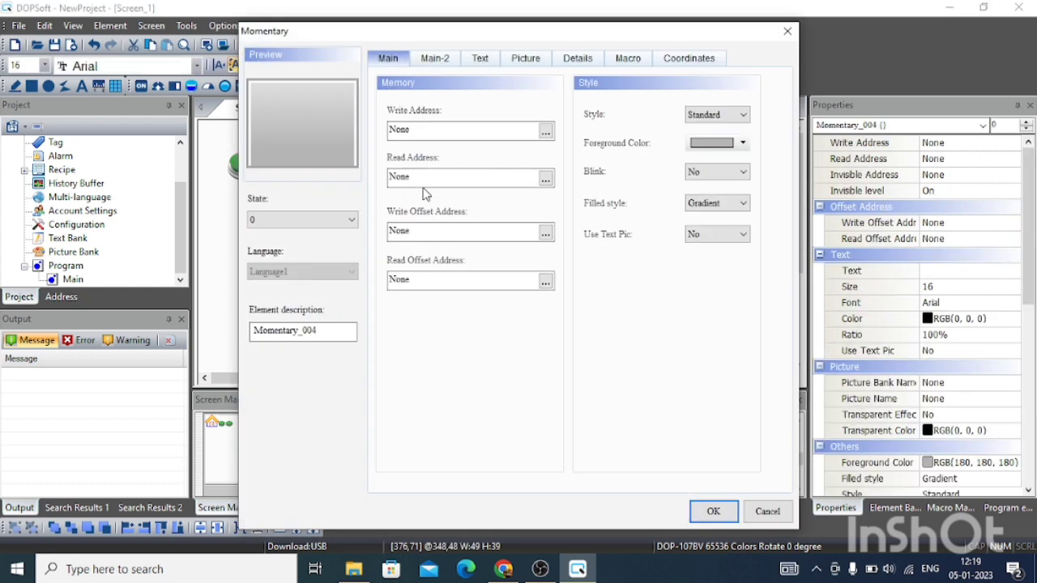
{"action": "left_click", "coordinate": [546, 133]}
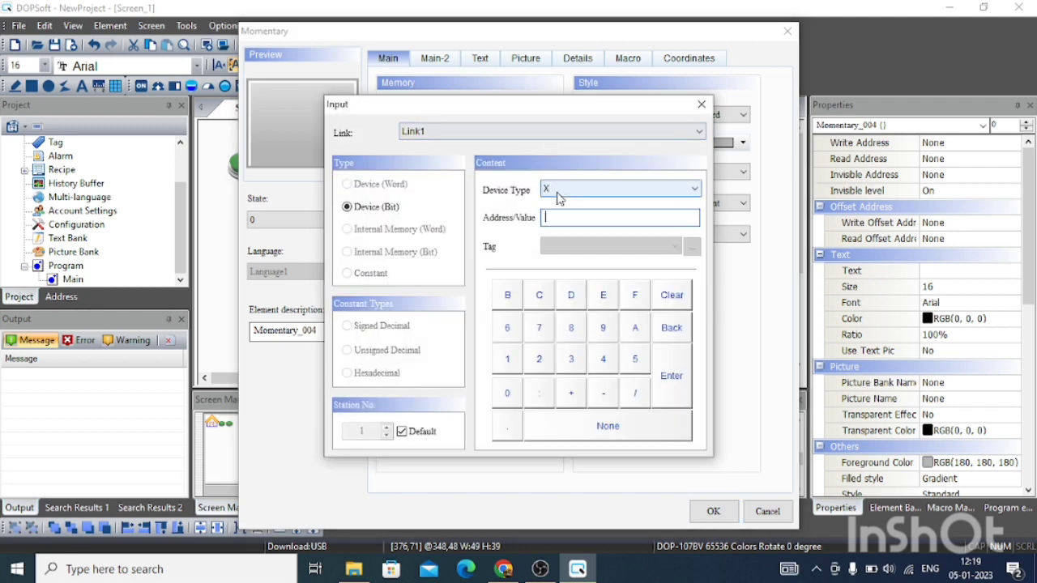
{"action": "left_click", "coordinate": [571, 358]}
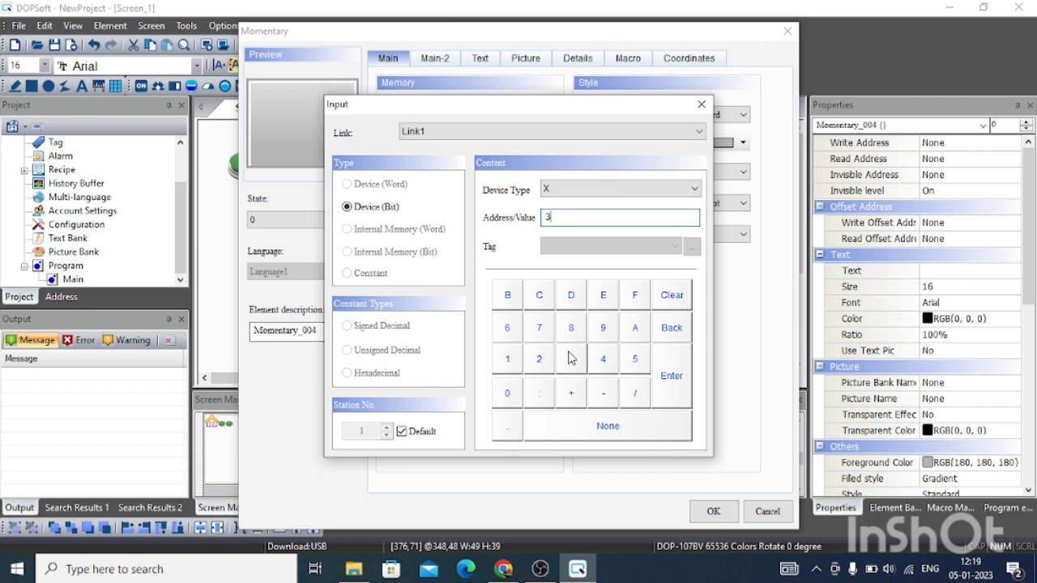
{"action": "left_click", "coordinate": [674, 377]}
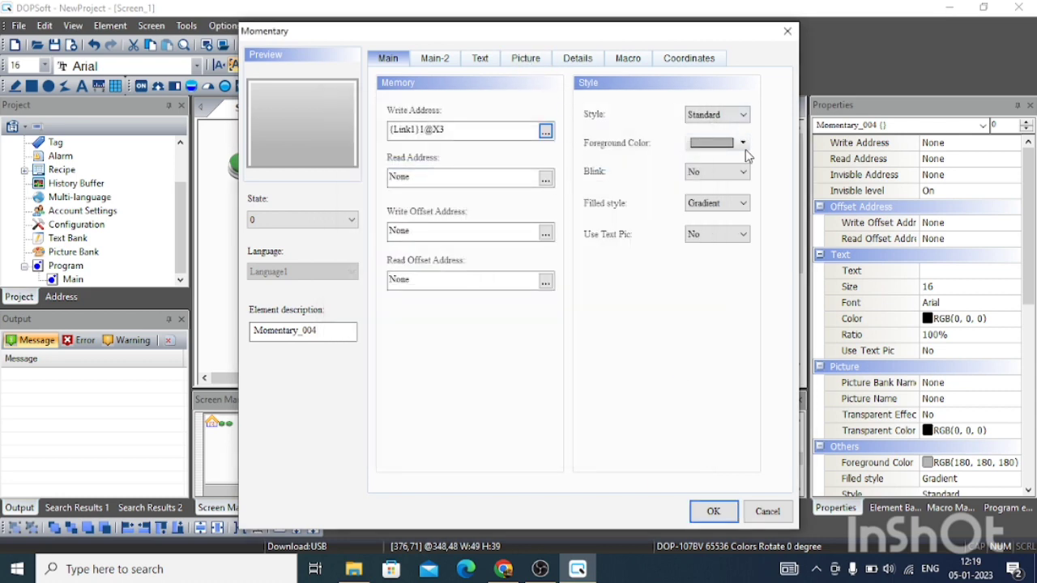
{"action": "left_click", "coordinate": [707, 113]}
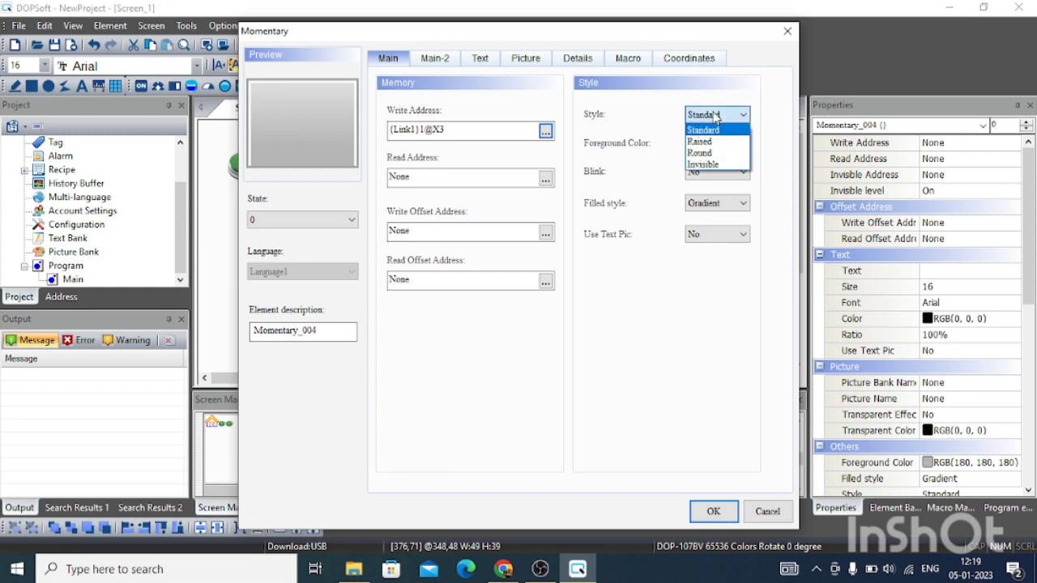
{"action": "left_click", "coordinate": [701, 153]}
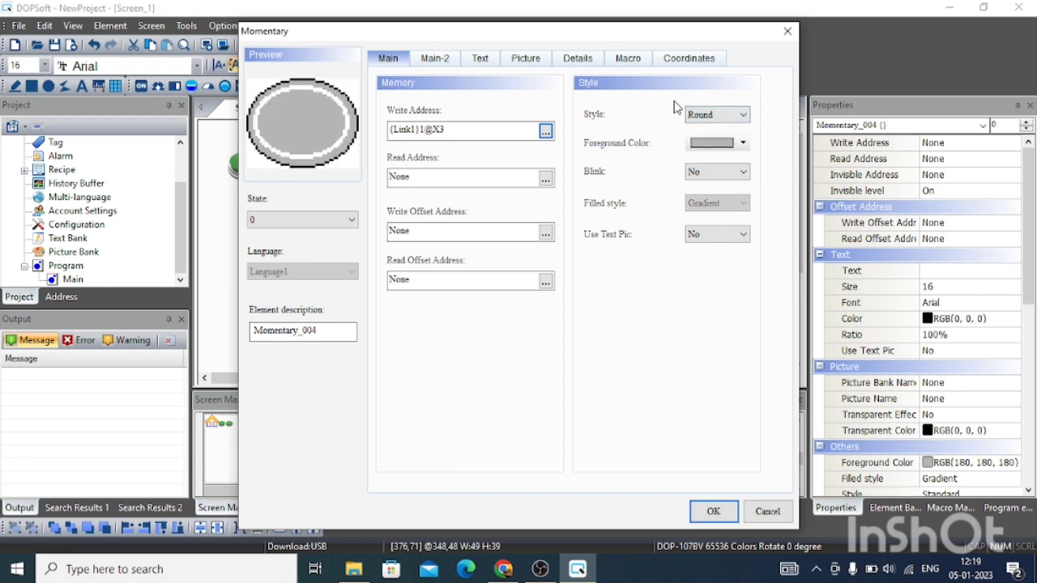
Assign hmi_buttom-06-1.png from $ModernButton.pib as the Momentary button's state 0 picture with stretch mode Stretch All.
{"action": "left_click", "coordinate": [527, 58]}
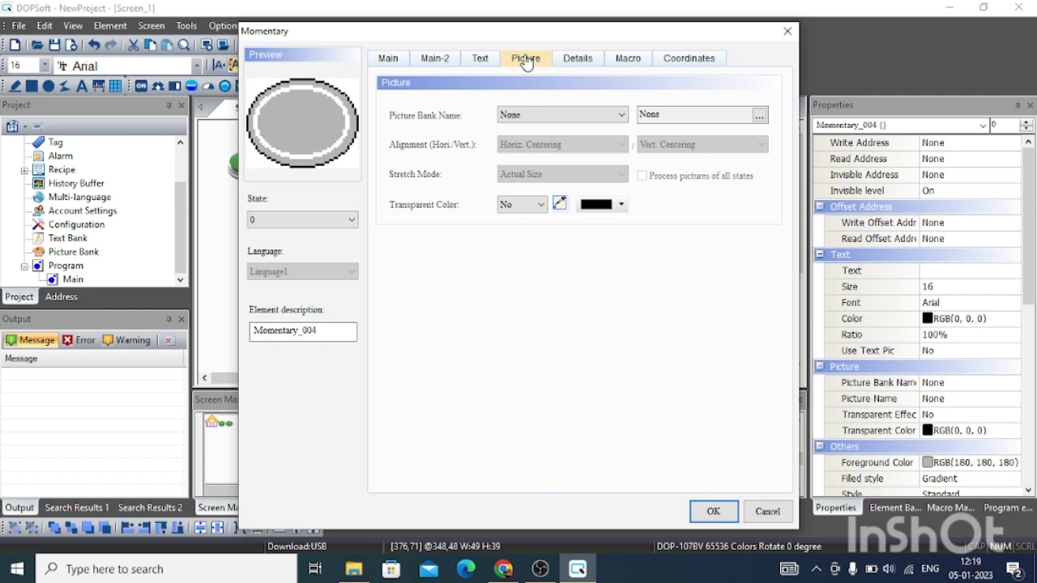
{"action": "left_click", "coordinate": [528, 118]}
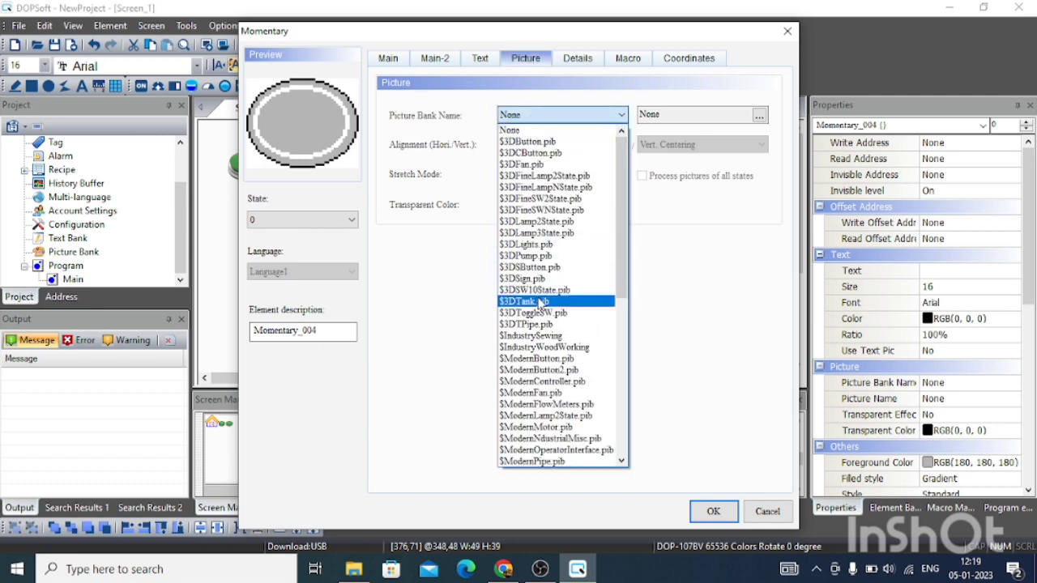
{"action": "left_click", "coordinate": [533, 359]}
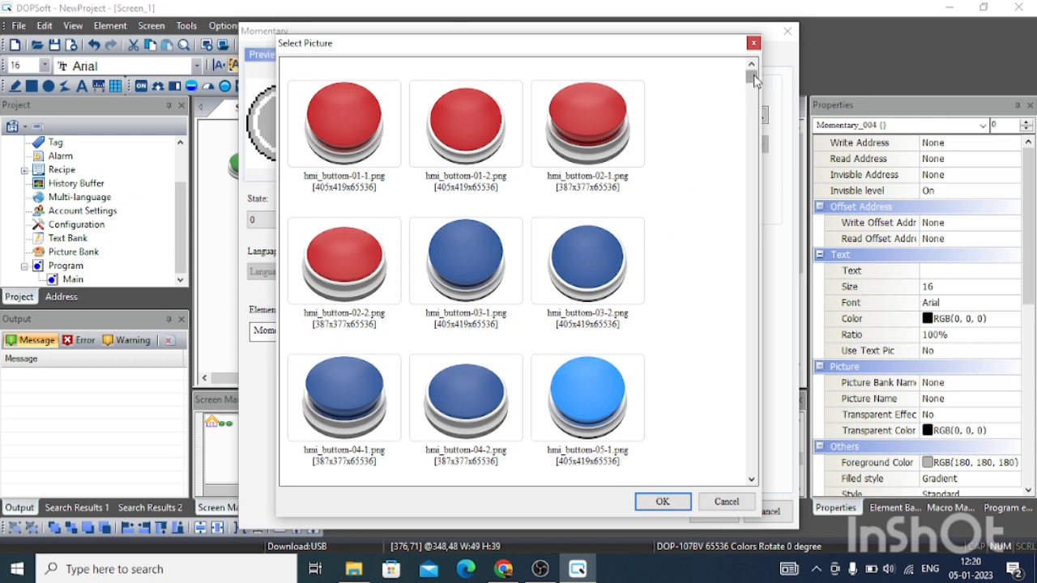
{"action": "left_click_drag", "start_coordinate": [752, 78], "coordinate": [753, 130]}
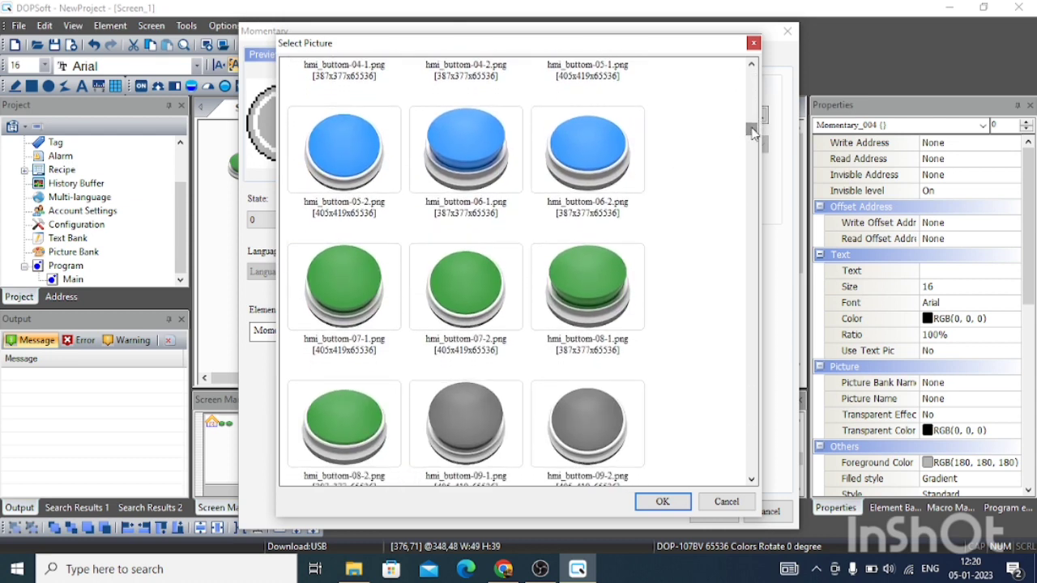
{"action": "left_click", "coordinate": [478, 154]}
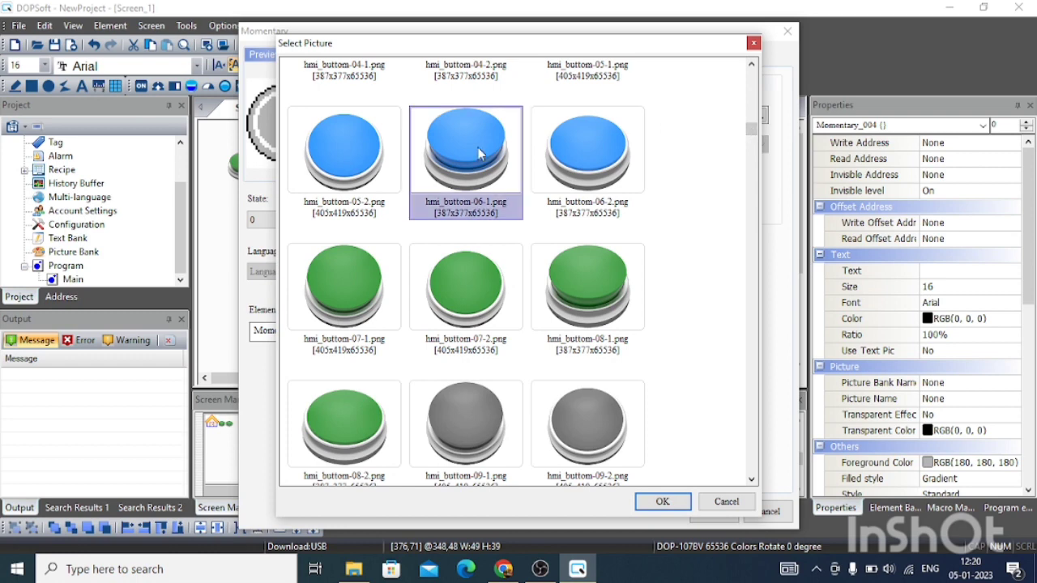
{"action": "left_click", "coordinate": [660, 504]}
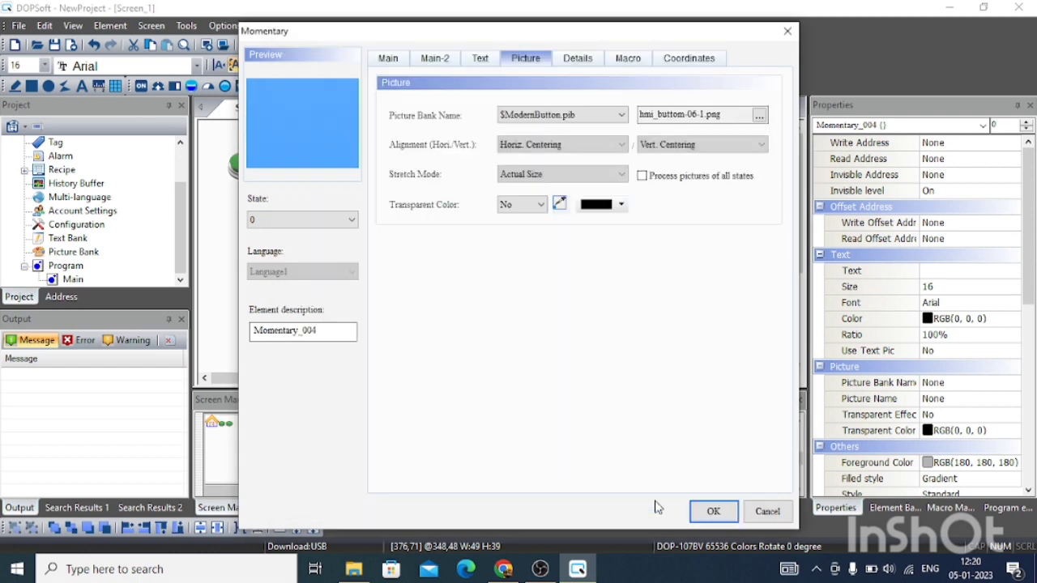
{"action": "left_click", "coordinate": [519, 180]}
{"action": "left_click", "coordinate": [523, 190]}
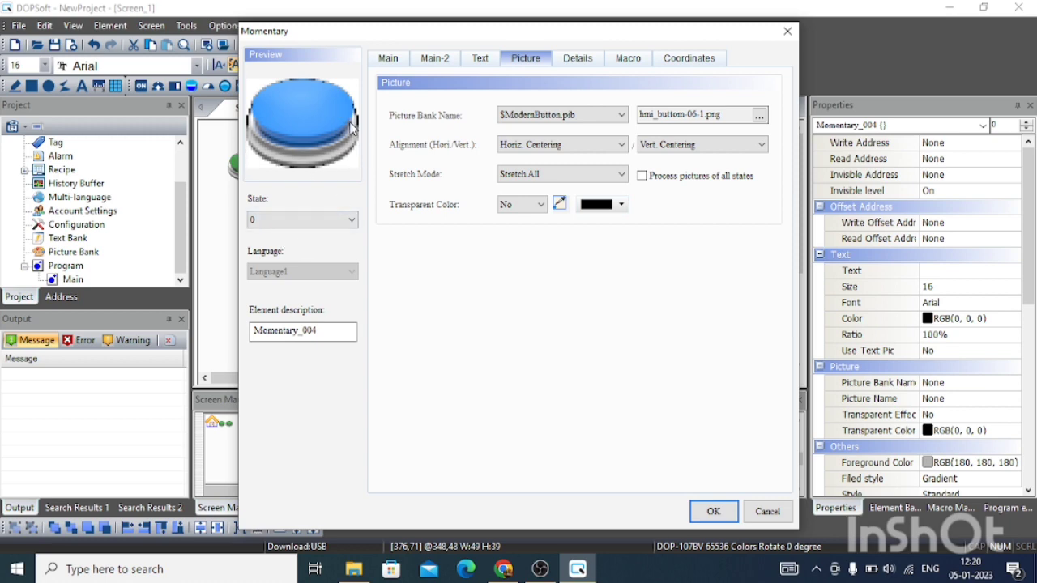
Switch the Momentary button's settings to state 1 and set its write address to device bit X4 on Link1.
{"action": "left_click", "coordinate": [285, 220]}
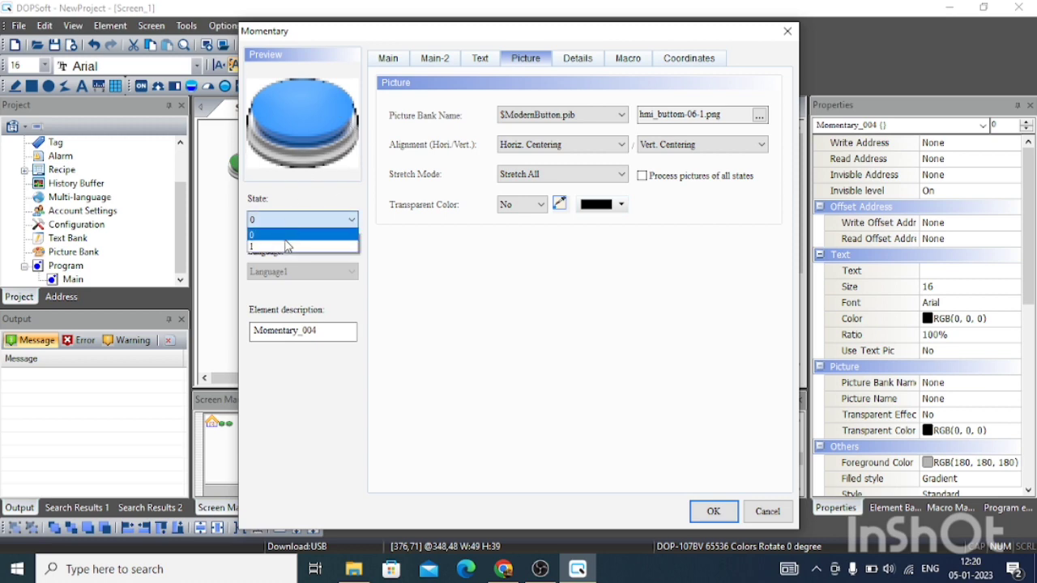
{"action": "left_click", "coordinate": [284, 248]}
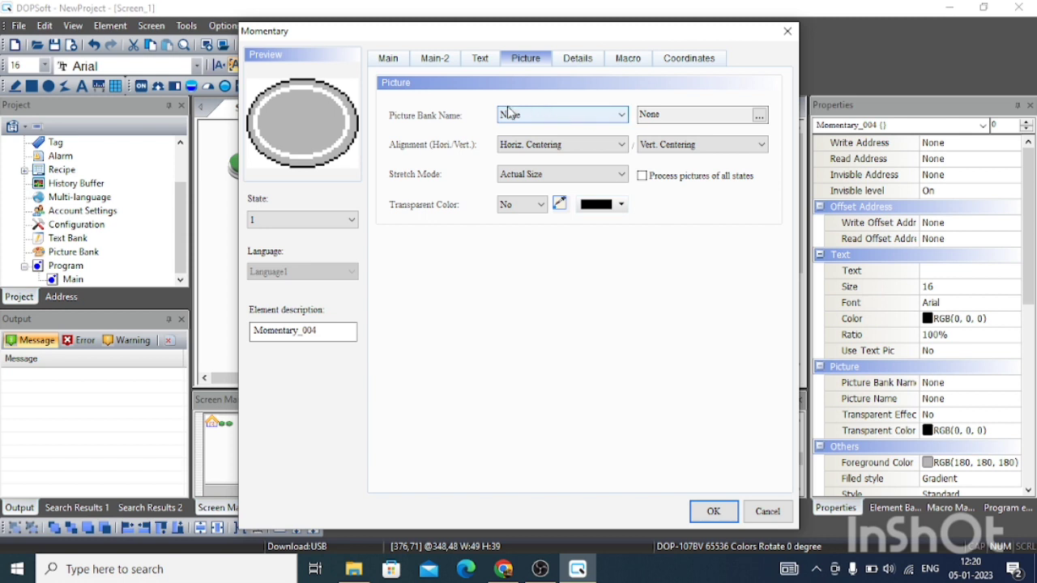
{"action": "left_click", "coordinate": [392, 64]}
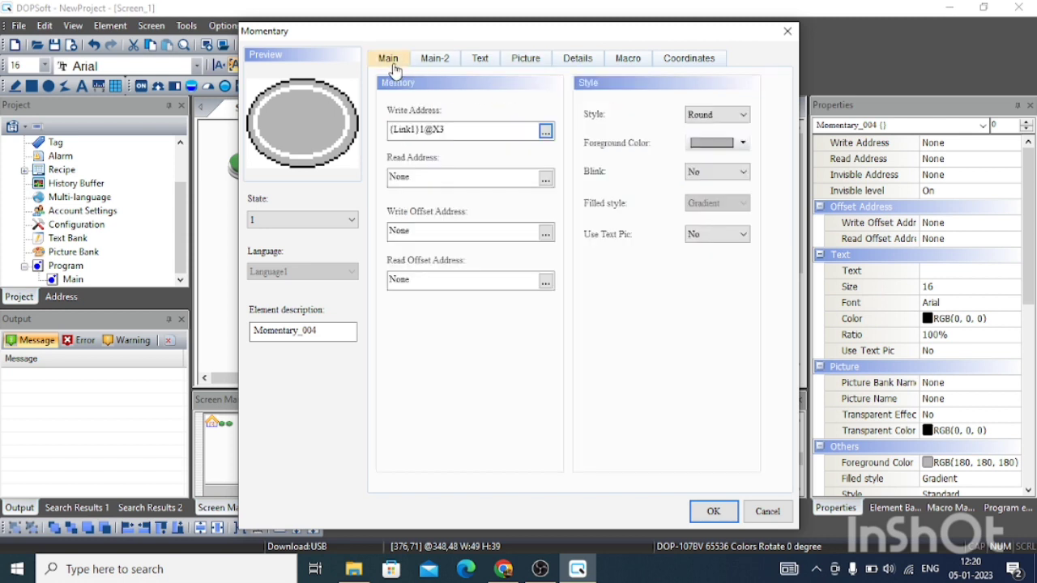
{"action": "left_click", "coordinate": [546, 134]}
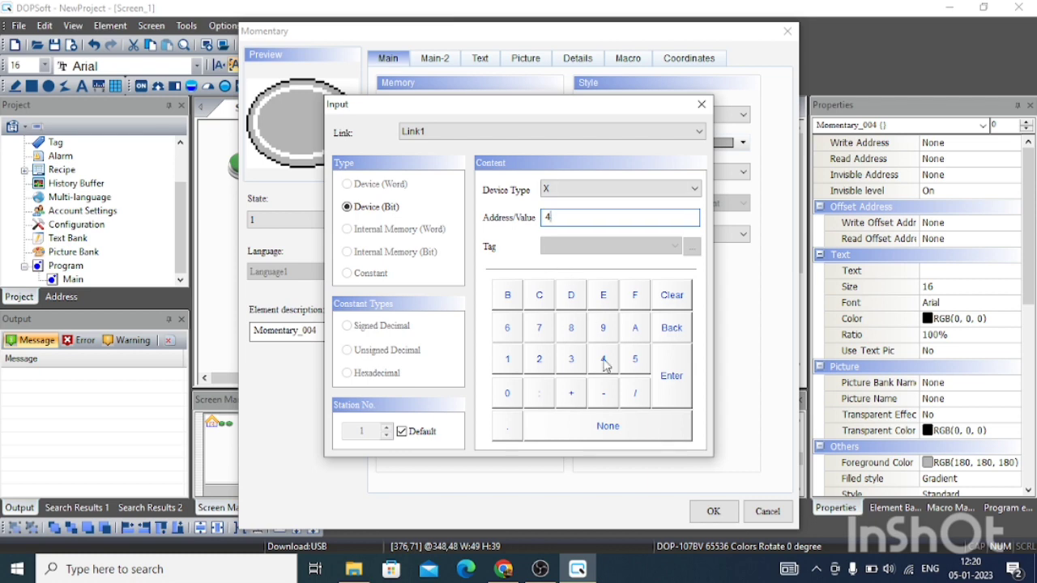
{"action": "left_click", "coordinate": [670, 375]}
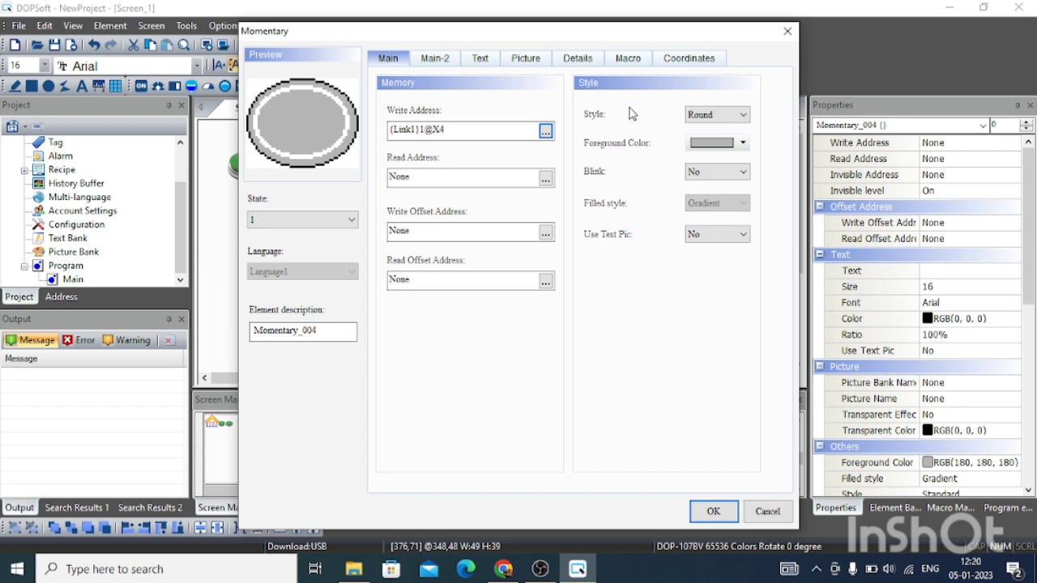
Assign hmi_buttom-04-2.png from $ModernButton.pib as the state 1 picture with stretch mode Stretch All, and accept the button's settings.
{"action": "left_click", "coordinate": [527, 60]}
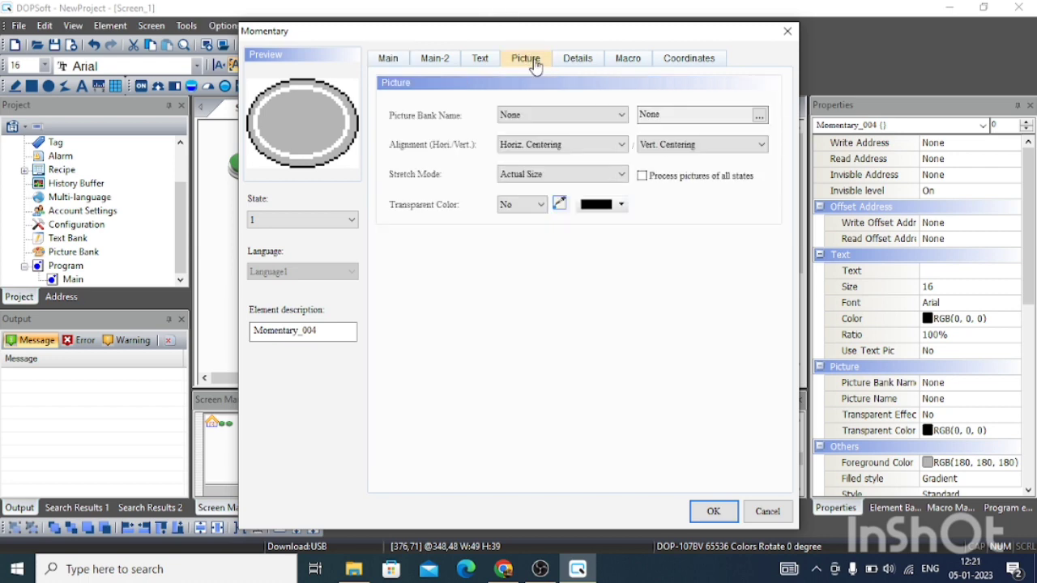
{"action": "left_click", "coordinate": [617, 114]}
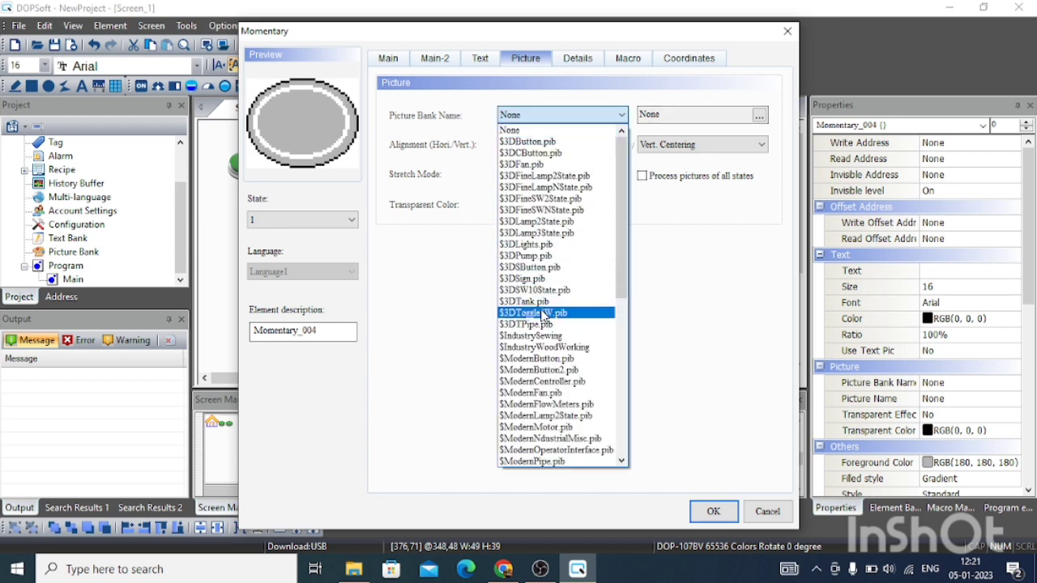
{"action": "left_click", "coordinate": [529, 369]}
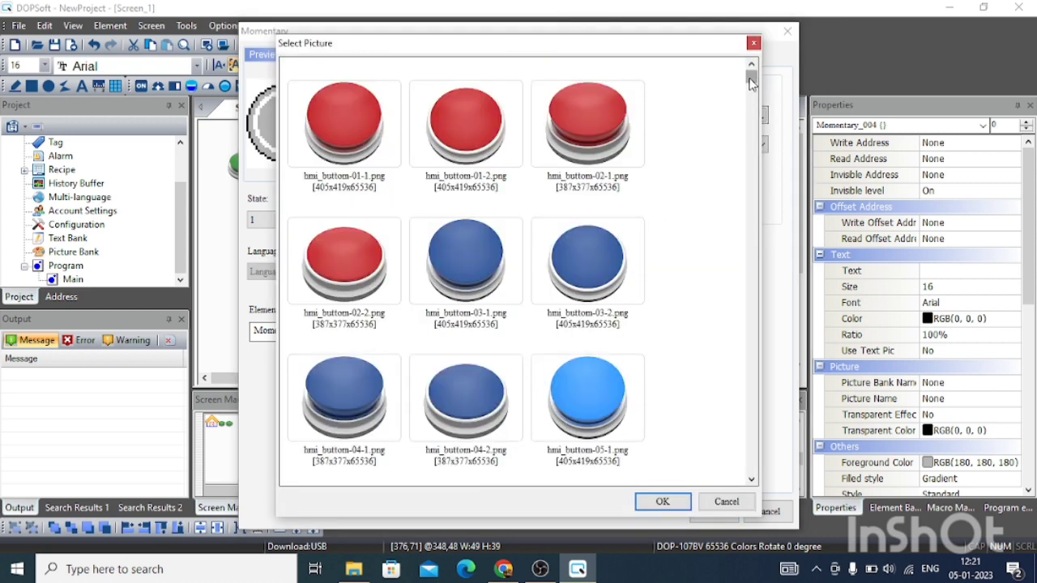
{"action": "left_click_drag", "start_coordinate": [752, 81], "coordinate": [752, 119]}
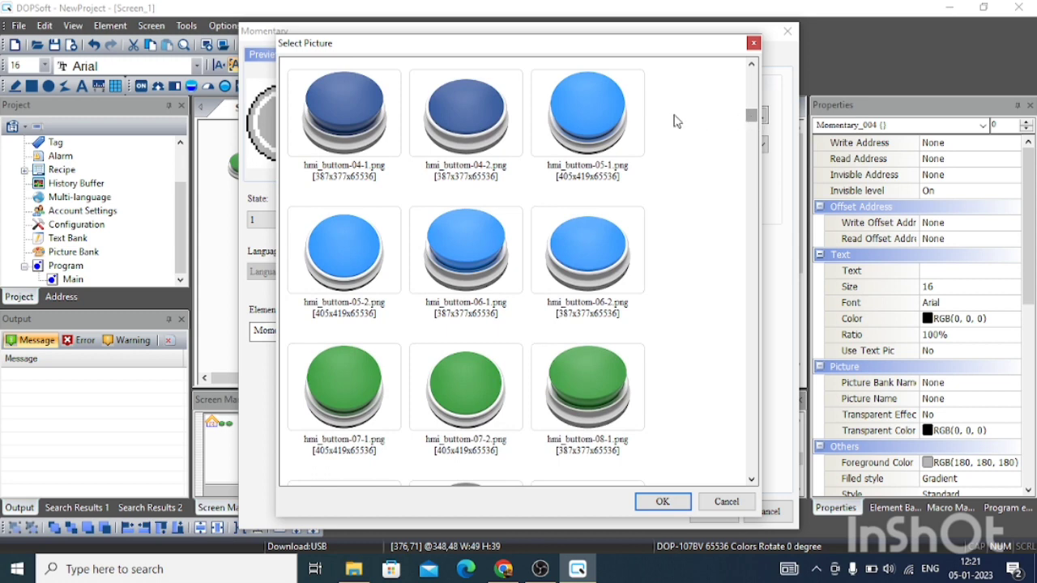
{"action": "left_click", "coordinate": [503, 126]}
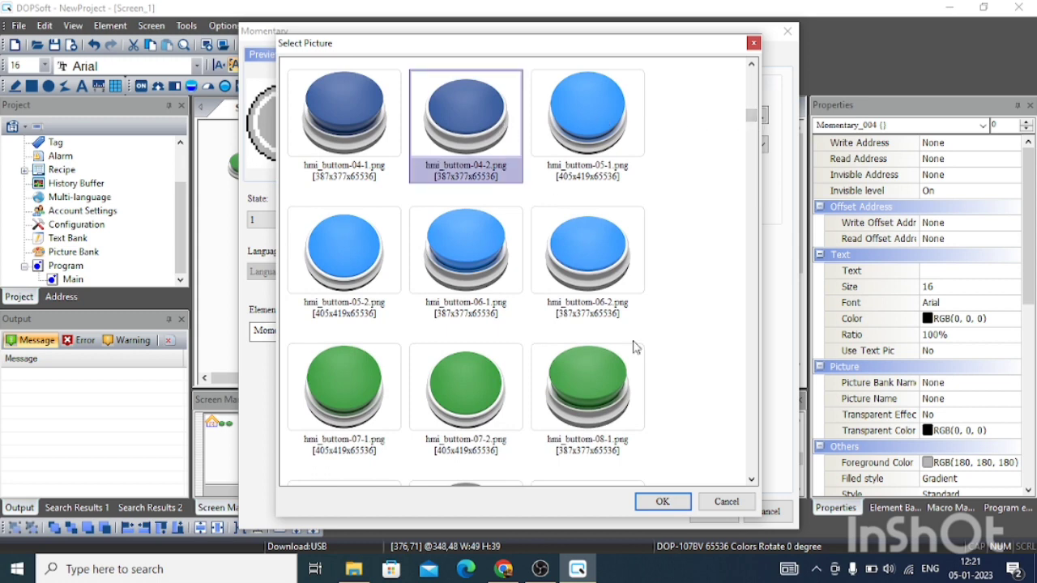
{"action": "left_click", "coordinate": [661, 502]}
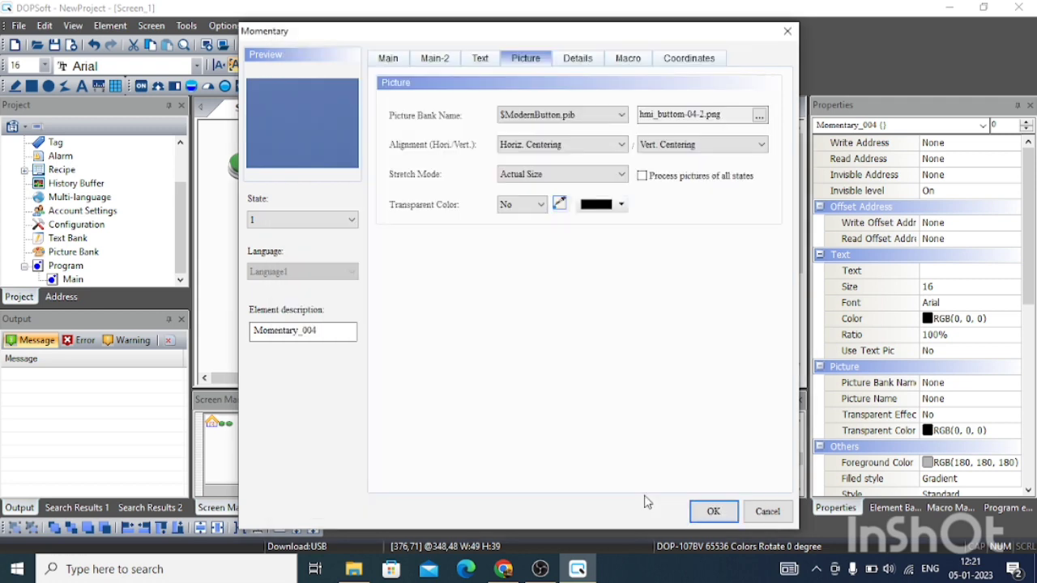
{"action": "left_click", "coordinate": [535, 175]}
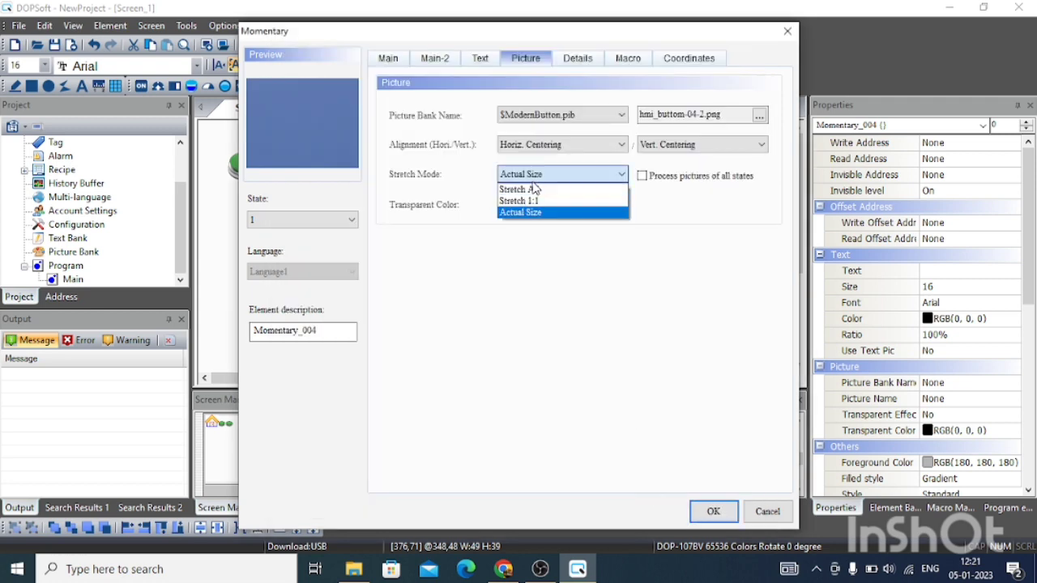
{"action": "left_click", "coordinate": [522, 188]}
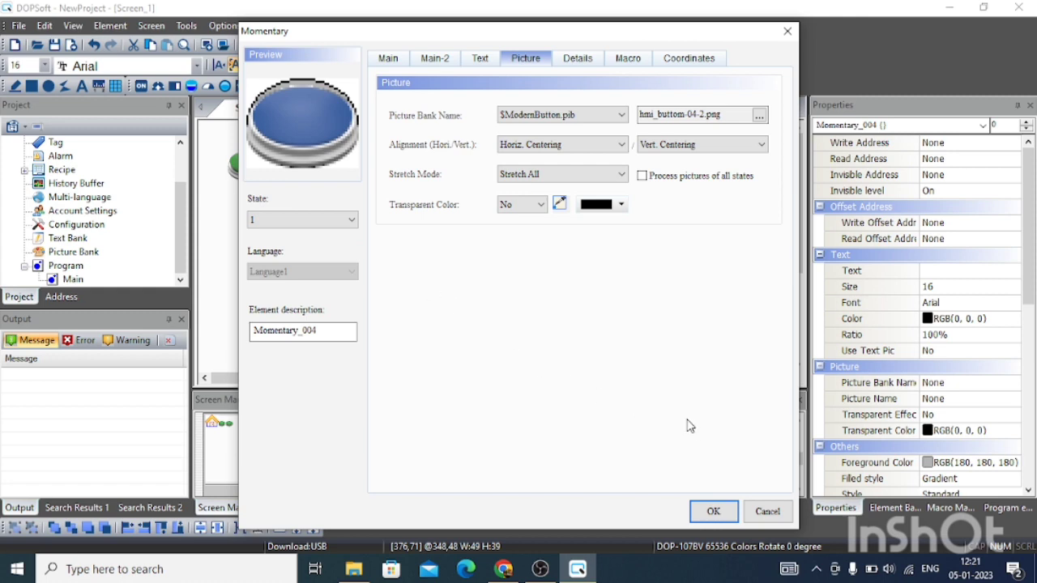
{"action": "left_click", "coordinate": [711, 510]}
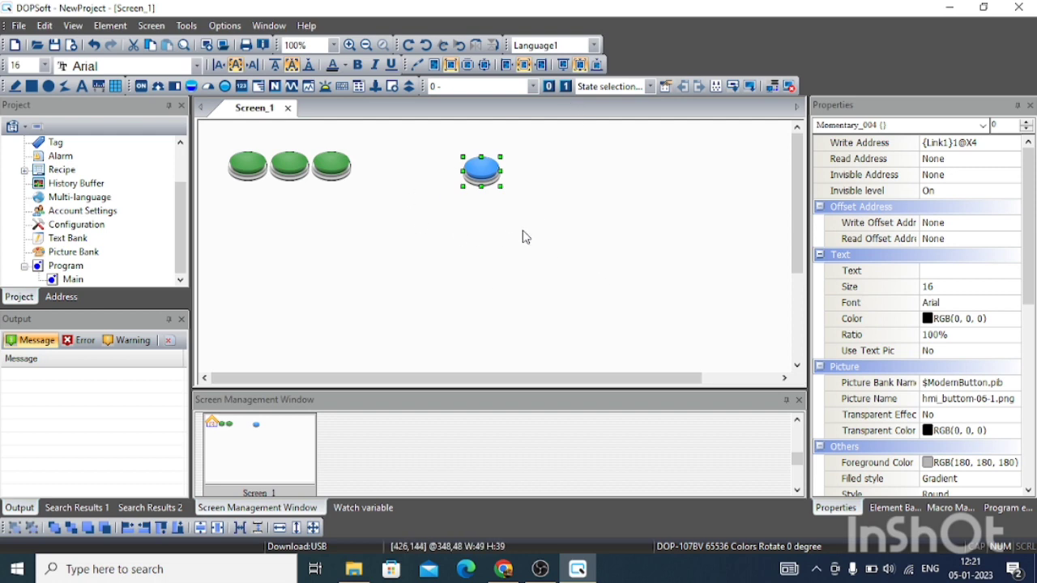
Display state 1 and duplicate the Momentary button horizontally into 2 columns and 1 row, with 3-pixel horizontal spacing and offset address 1.
{"action": "left_click", "coordinate": [566, 86]}
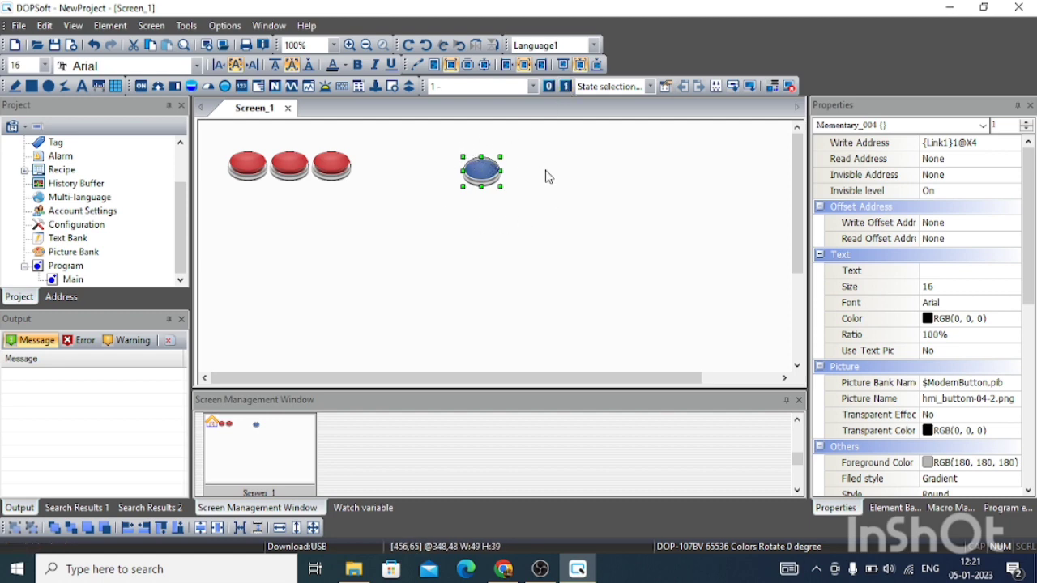
{"action": "right_click", "coordinate": [486, 167]}
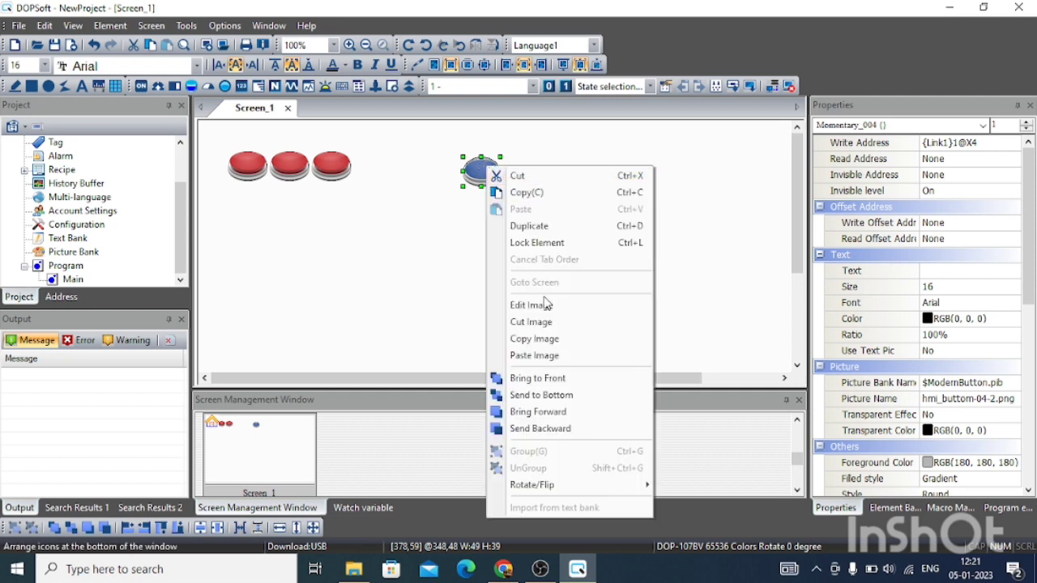
{"action": "left_click", "coordinate": [573, 226]}
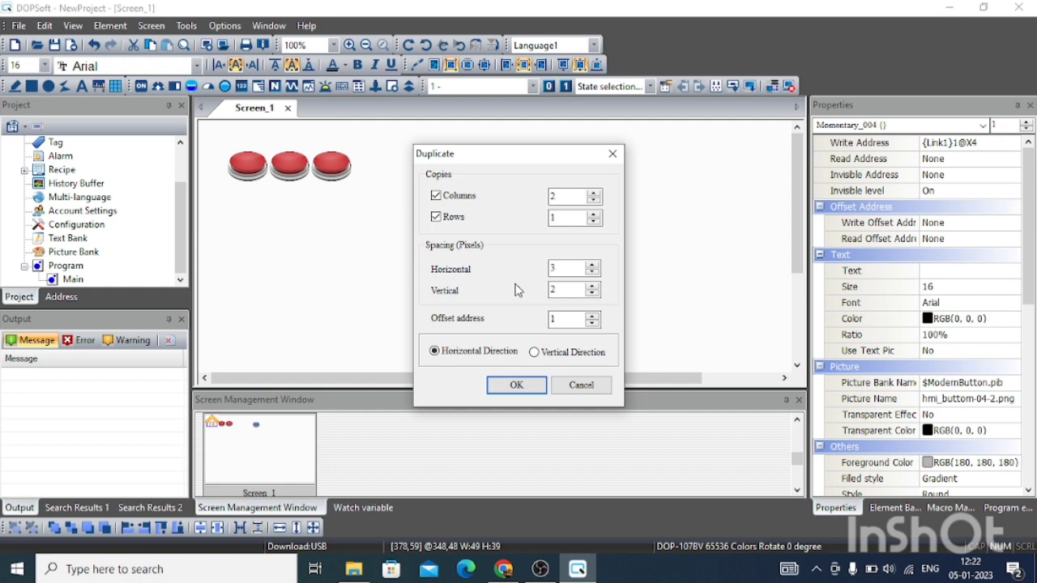
{"action": "left_click", "coordinate": [512, 386]}
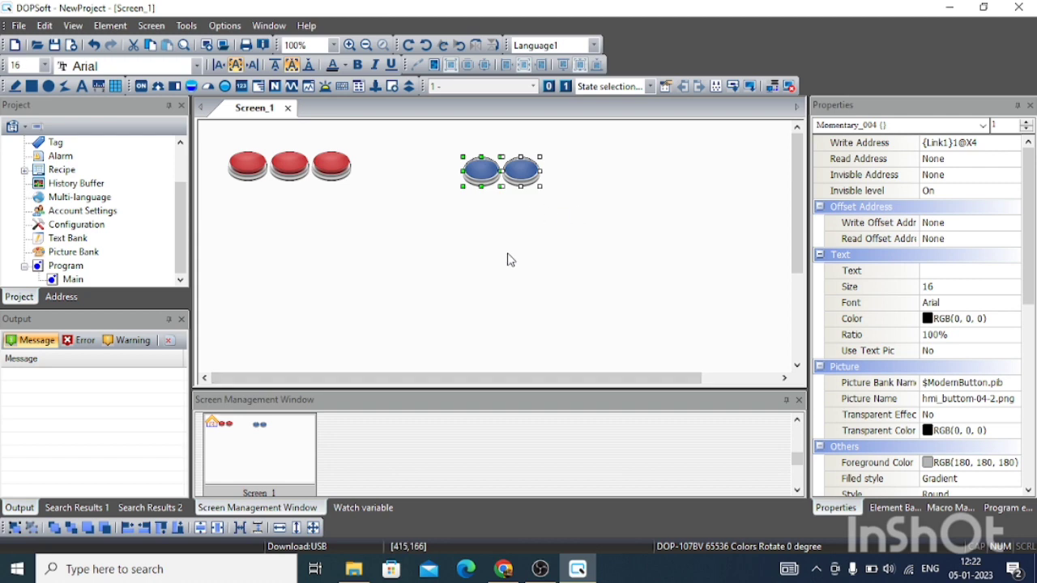
{"action": "left_click", "coordinate": [490, 278]}
Check the write address of each of the two Momentary buttons.
{"action": "left_click", "coordinate": [482, 172]}
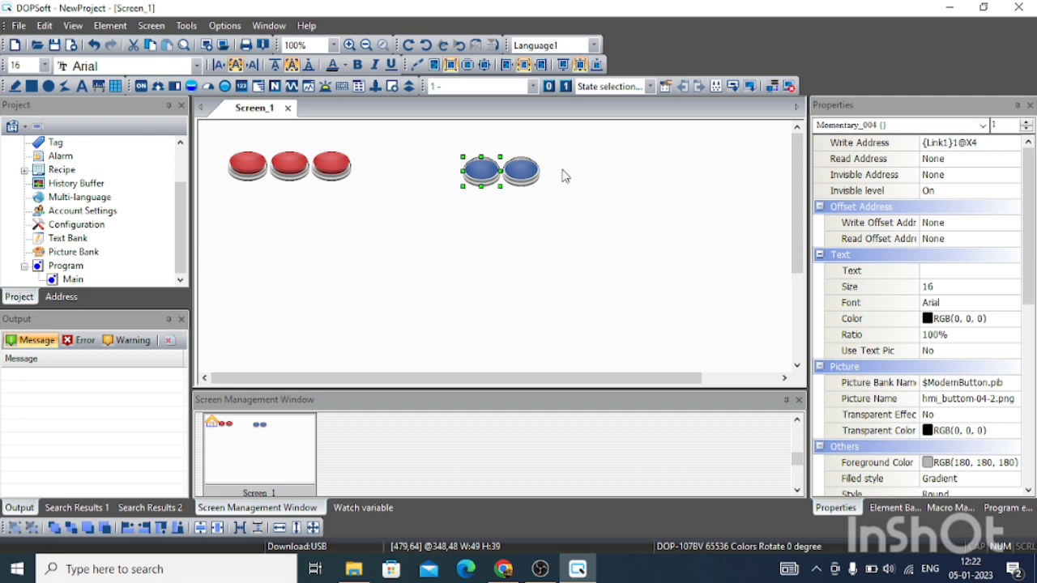
{"action": "left_click", "coordinate": [528, 170]}
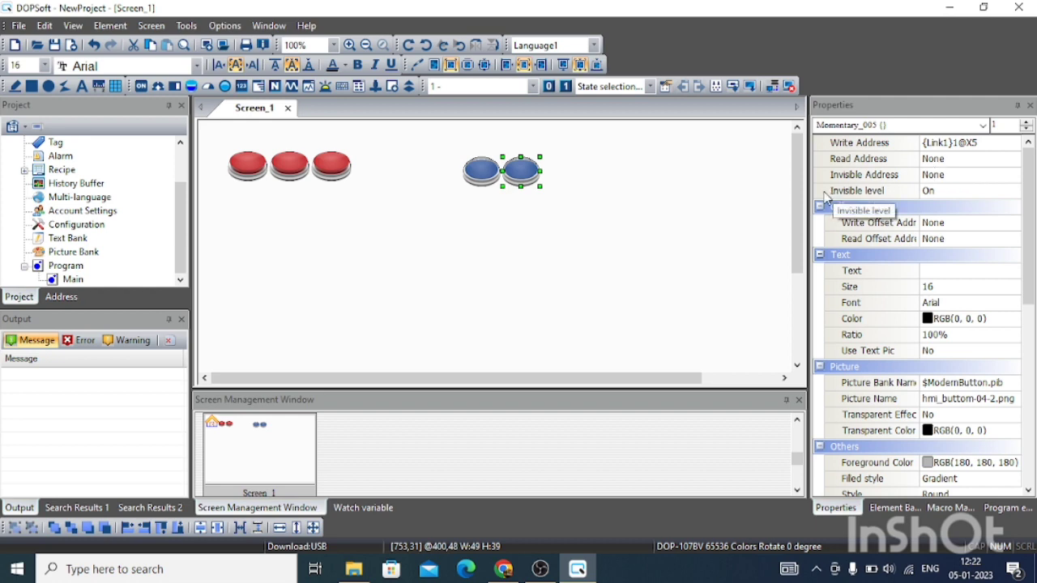
{"action": "left_click", "coordinate": [580, 259]}
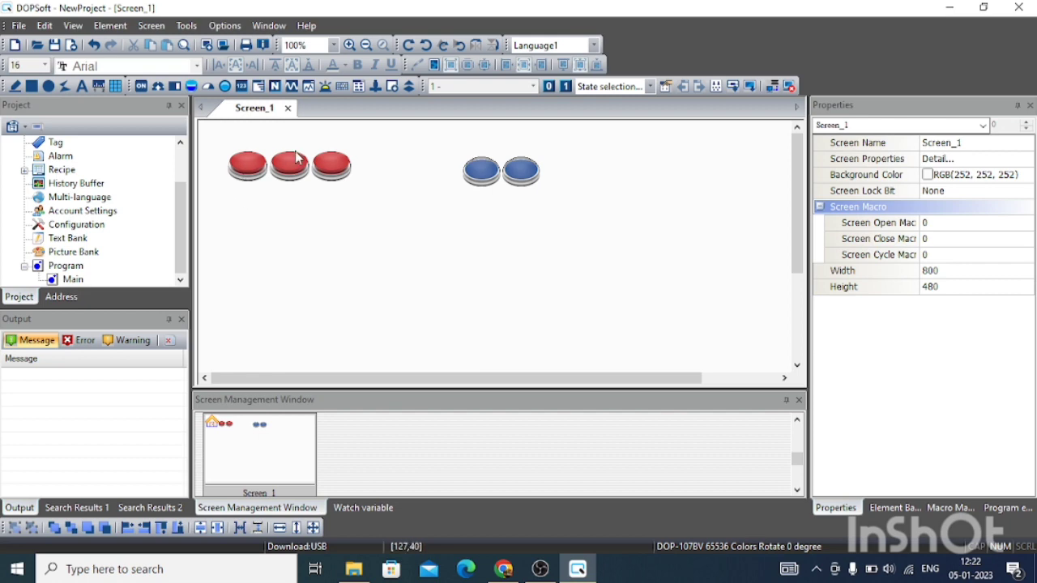
{"action": "left_click", "coordinate": [476, 178]}
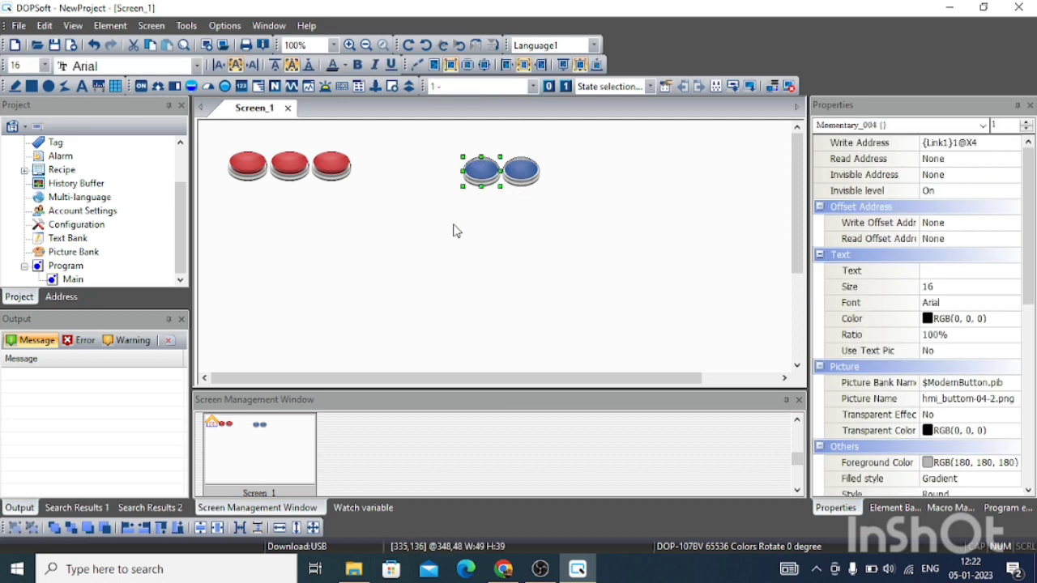
{"action": "left_click", "coordinate": [339, 236]}
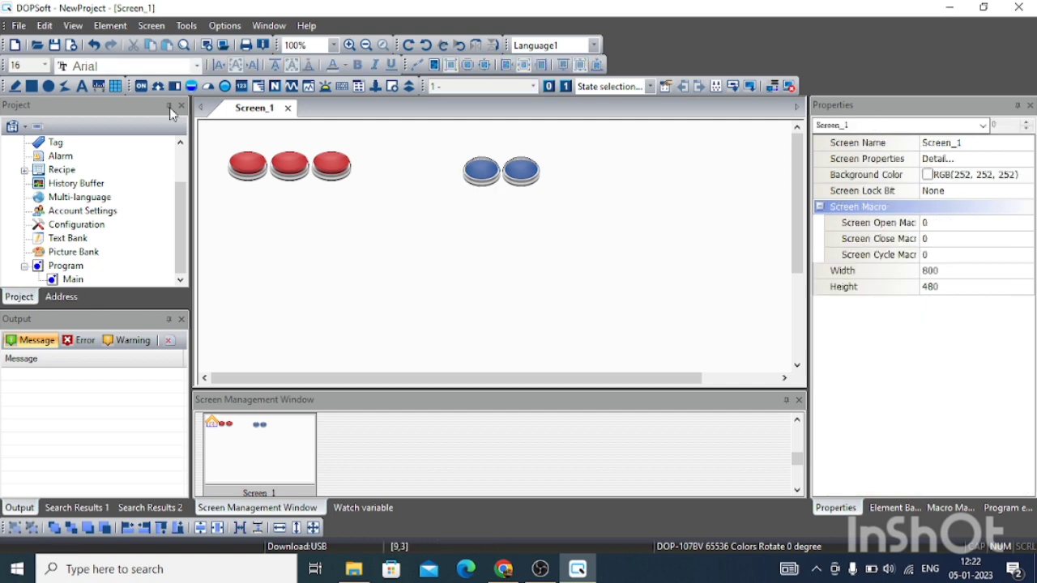
Draw a text element about 45 by 21 pixels below the first Maintained button and open its text settings.
{"action": "left_click", "coordinate": [82, 84]}
{"action": "left_click_drag", "start_coordinate": [227, 188], "coordinate": [262, 204]}
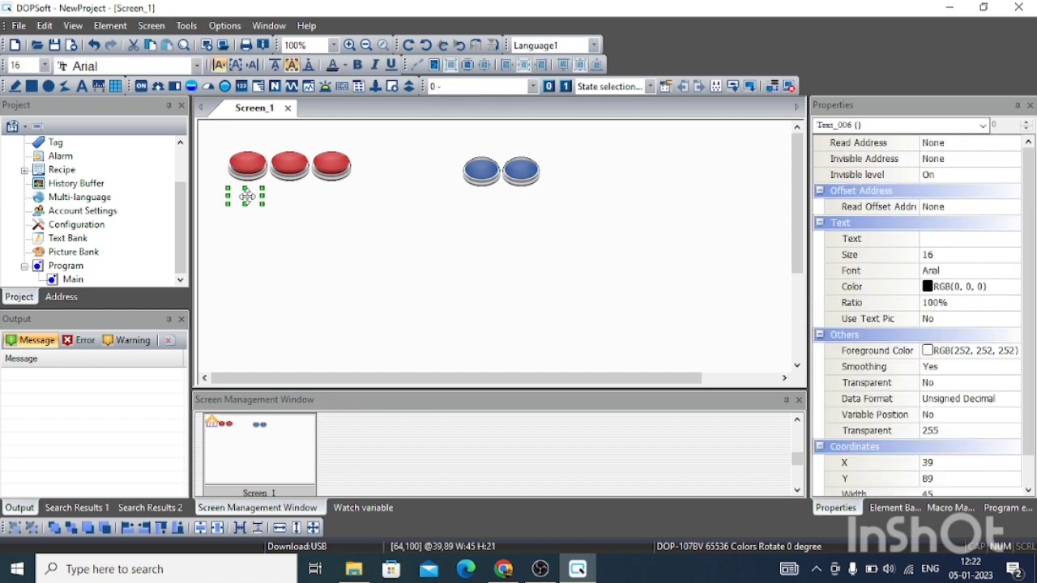
{"action": "double_click", "coordinate": [246, 196]}
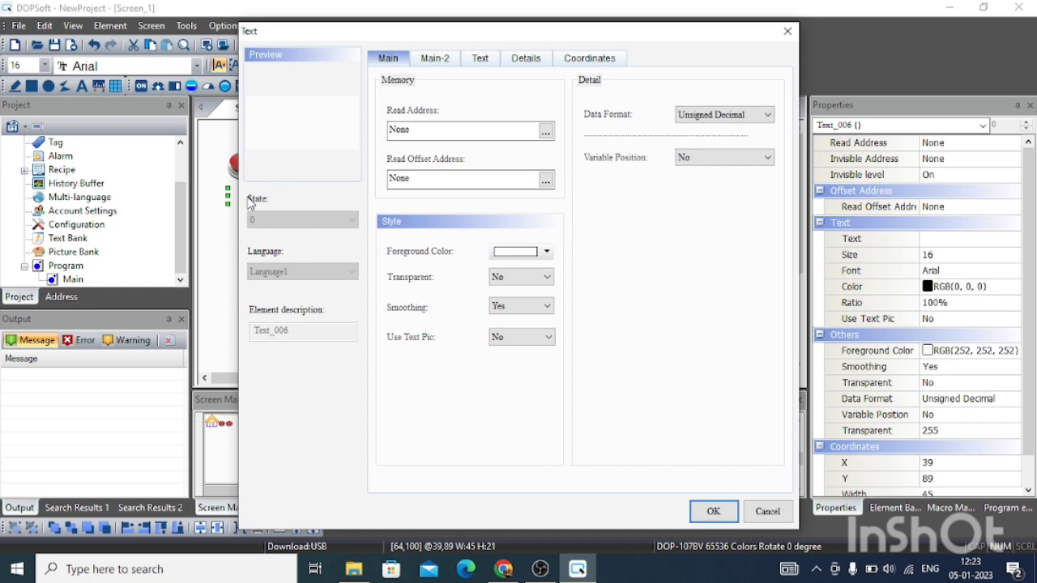
{"action": "left_click", "coordinate": [481, 60]}
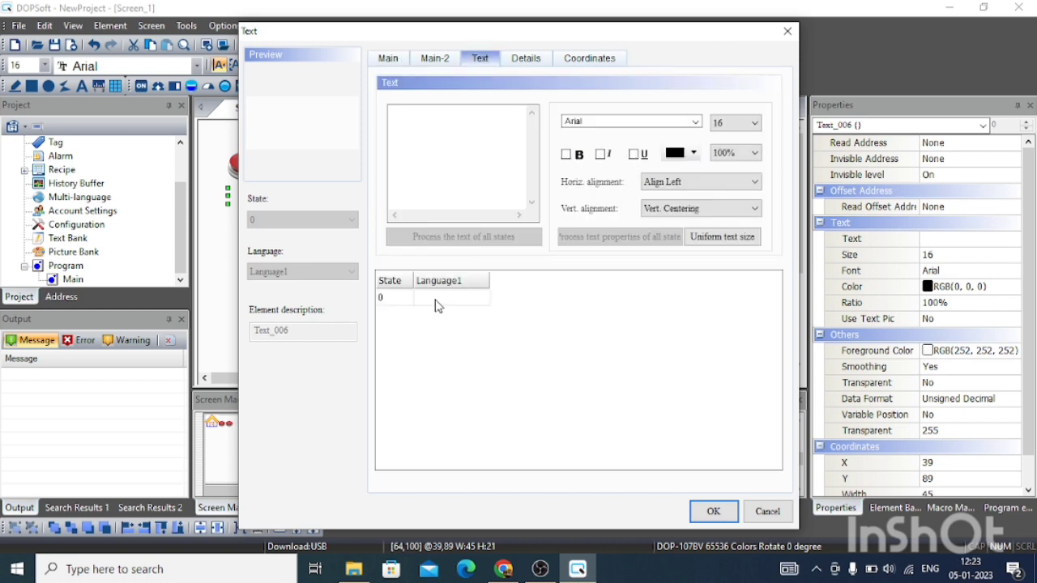
Enter X0 as the state 0 text of the label below the first Maintained button and accept the settings.
{"action": "left_click", "coordinate": [436, 299]}
{"action": "type", "text": "x0"}
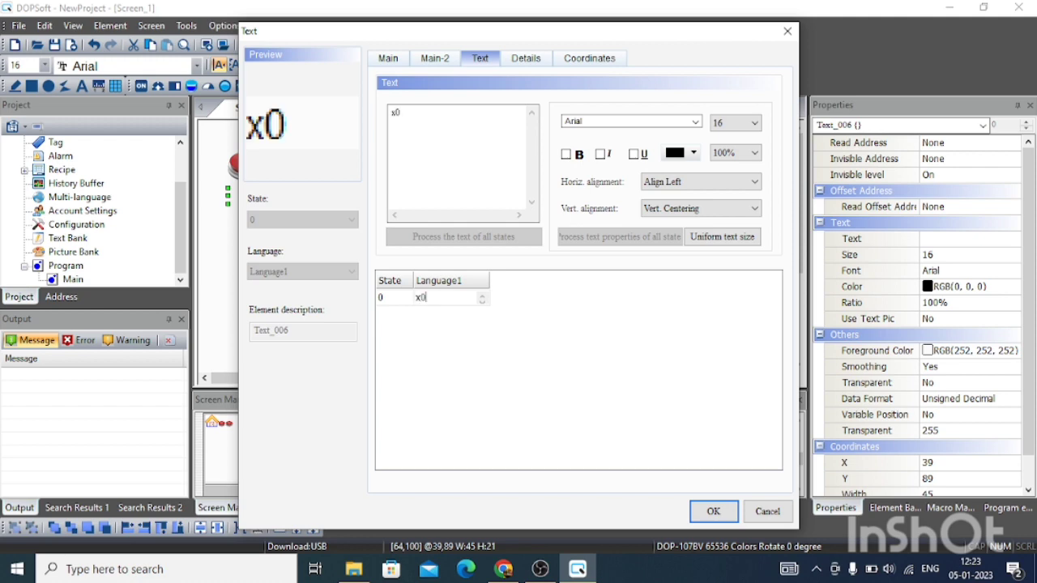
{"action": "key", "text": "BackSpace"}
{"action": "key", "text": "BackSpace"}
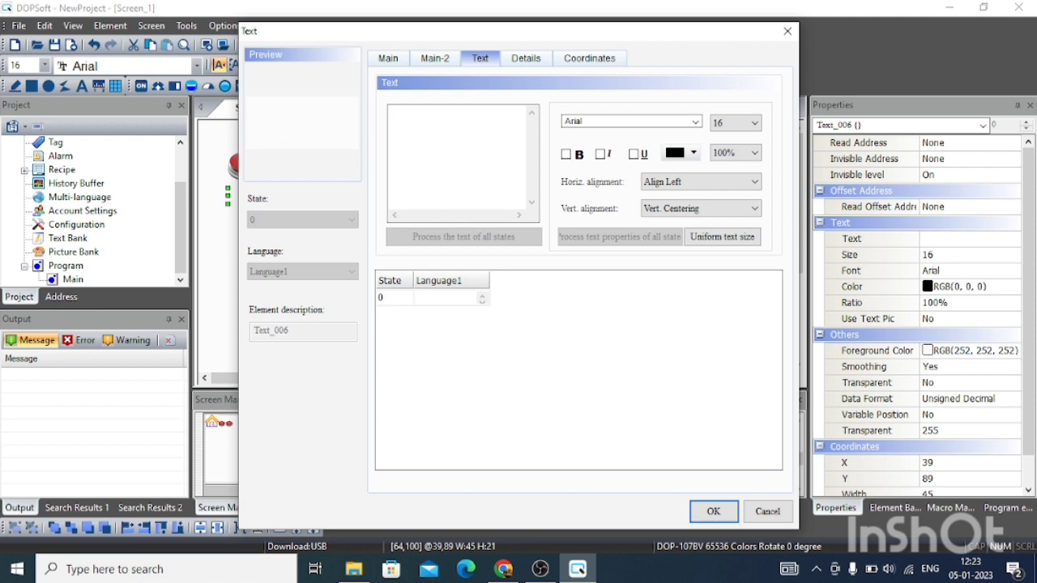
{"action": "type", "text": "X0"}
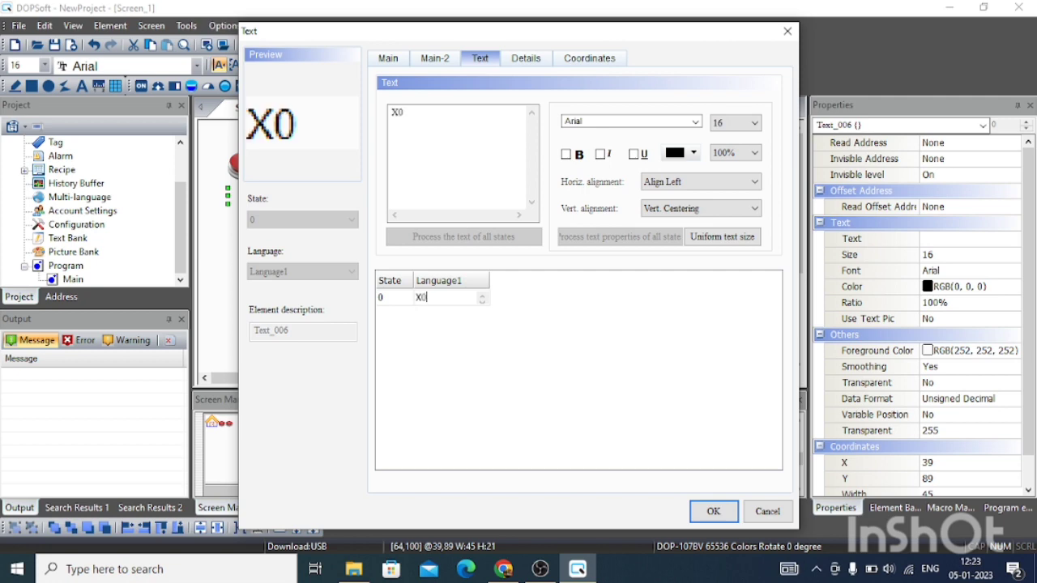
{"action": "left_click", "coordinate": [703, 515]}
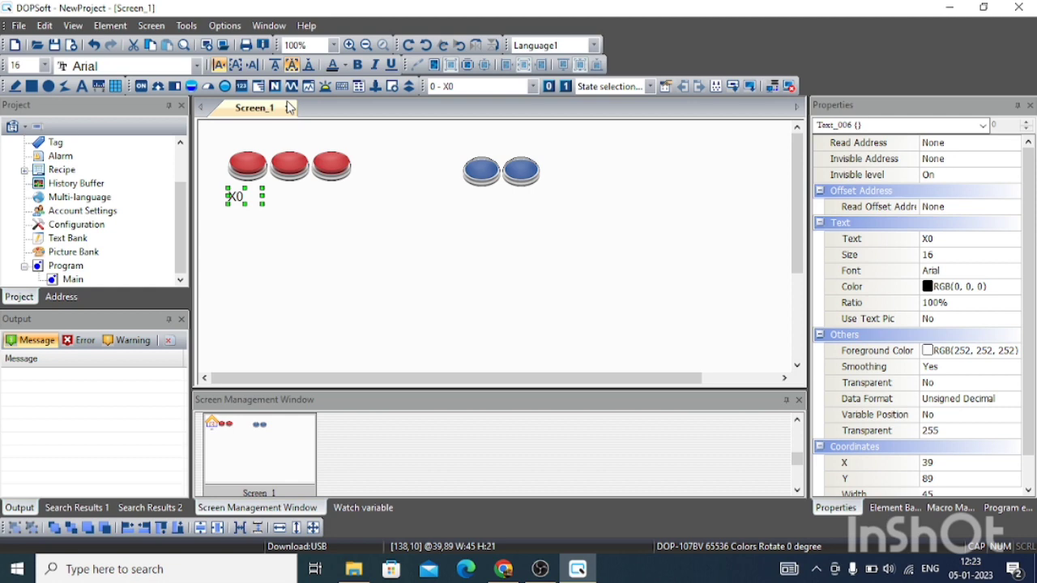
Try the right and left alignments on the X0 label, leave it horizontally centered, and make it bold.
{"action": "left_click", "coordinate": [235, 65]}
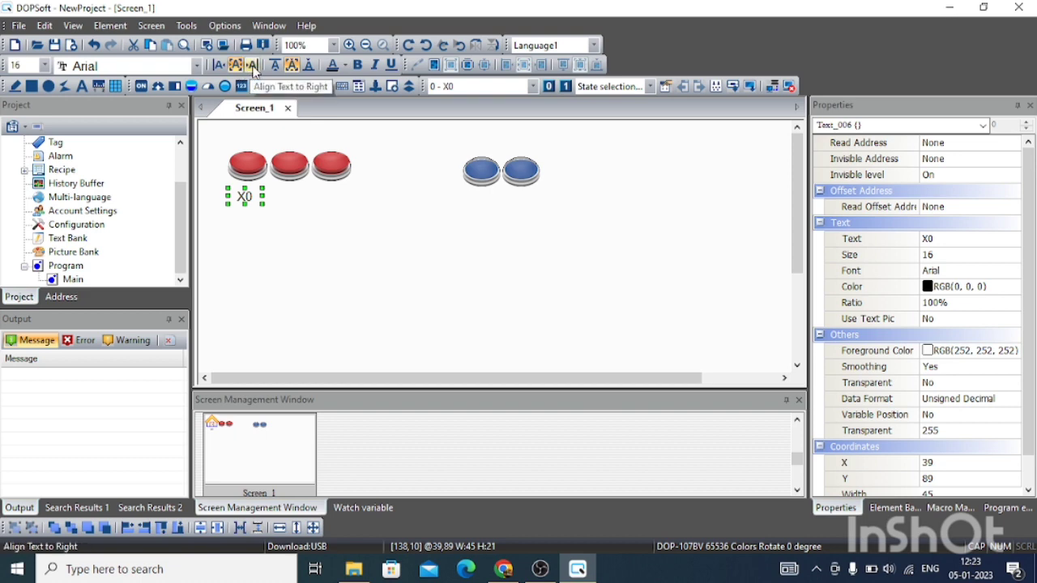
{"action": "left_click", "coordinate": [253, 65]}
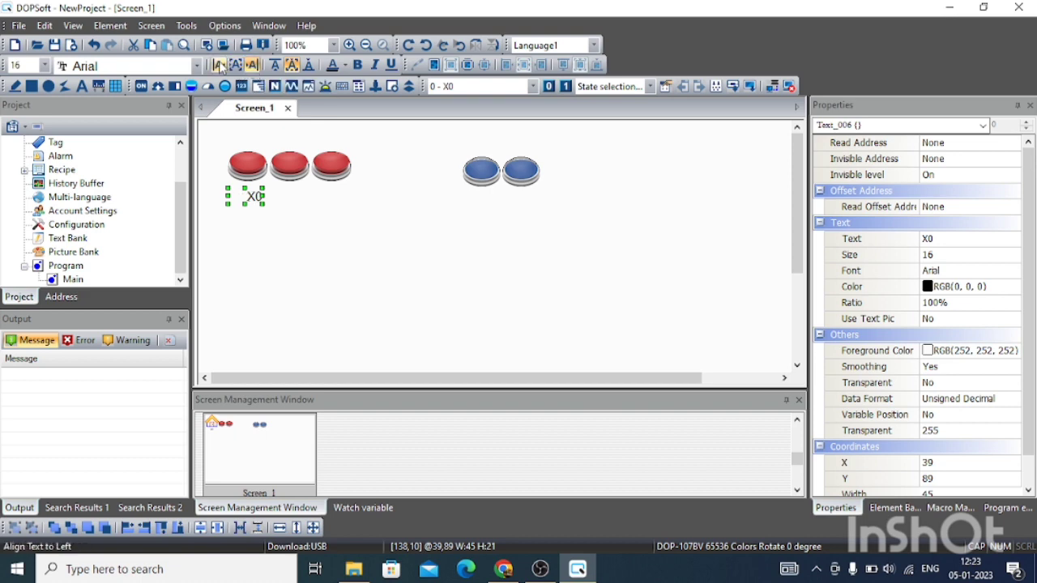
{"action": "left_click", "coordinate": [219, 66]}
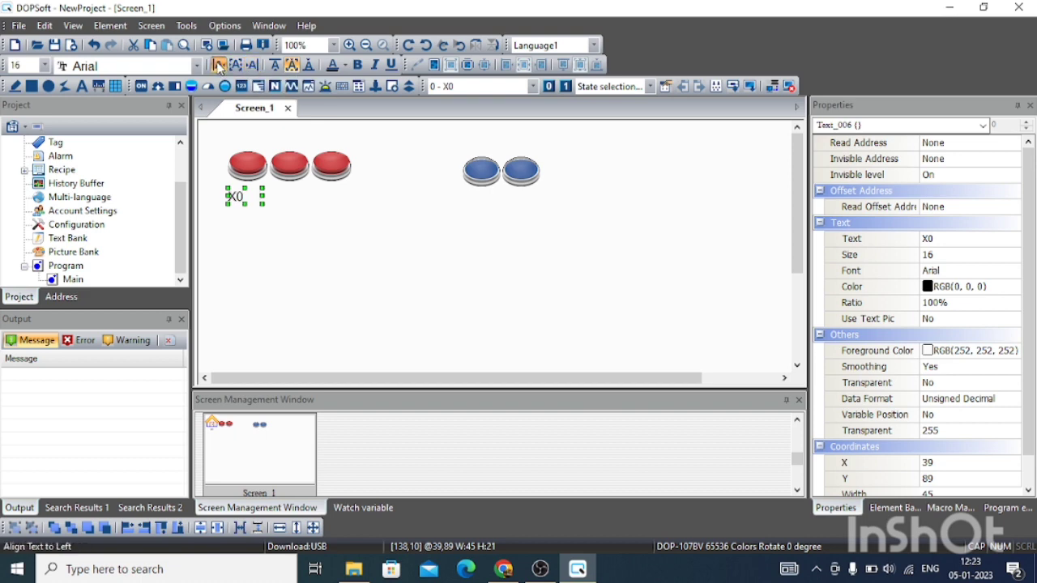
{"action": "left_click", "coordinate": [235, 66]}
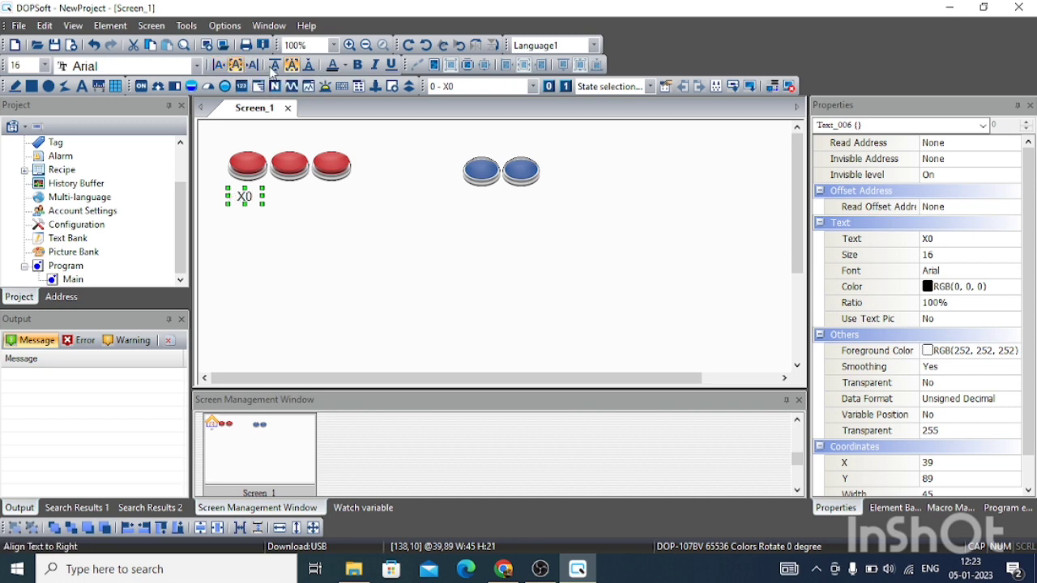
{"action": "left_click", "coordinate": [358, 69]}
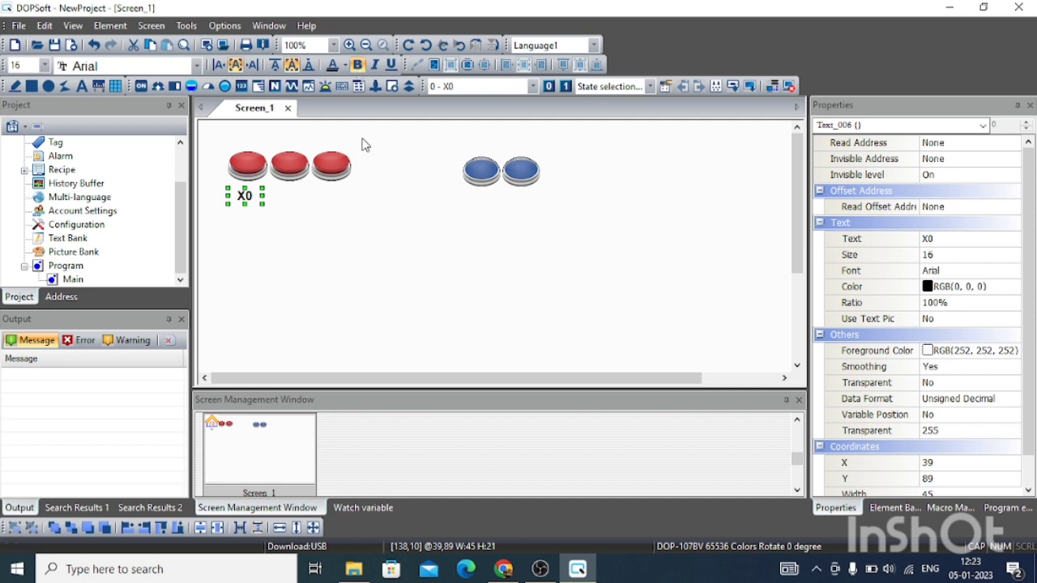
{"action": "left_click", "coordinate": [340, 231]}
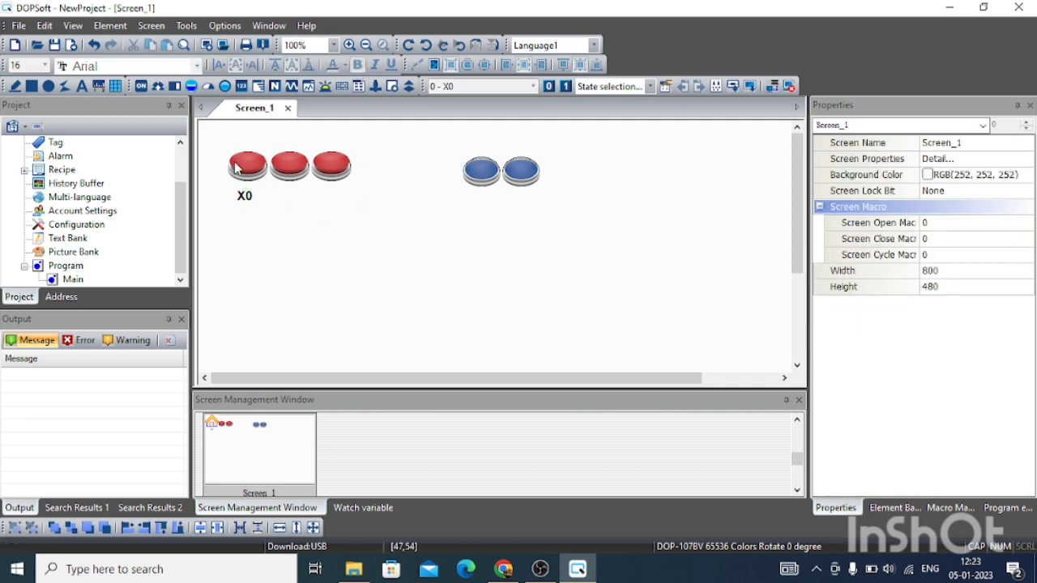
Add a text element about 32 by 22 pixels below the second Maintained button, reading X1, horizontally centered and bold.
{"action": "left_click", "coordinate": [84, 86]}
{"action": "left_click_drag", "start_coordinate": [276, 190], "coordinate": [301, 209]}
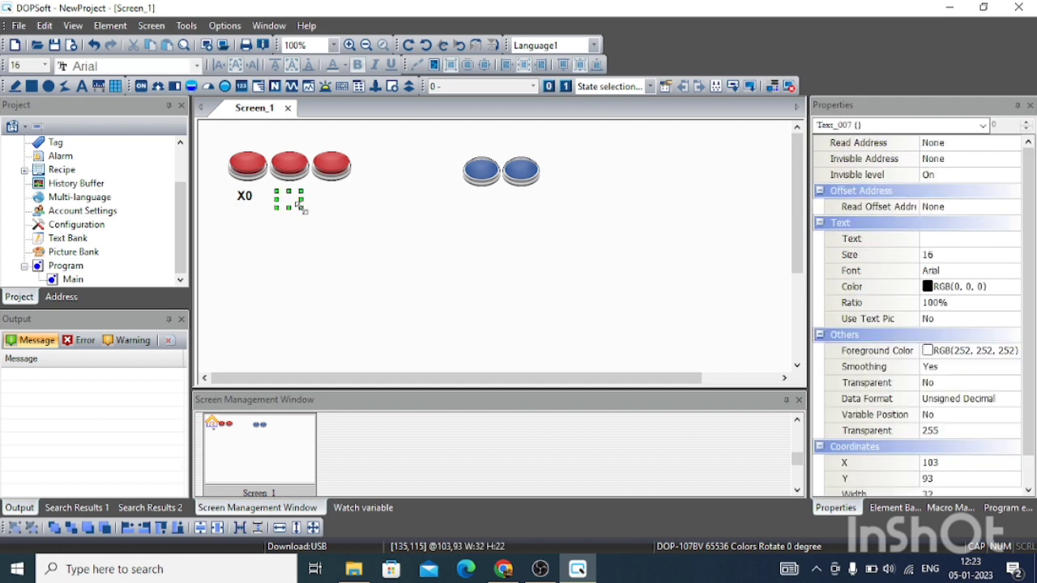
{"action": "double_click", "coordinate": [290, 202]}
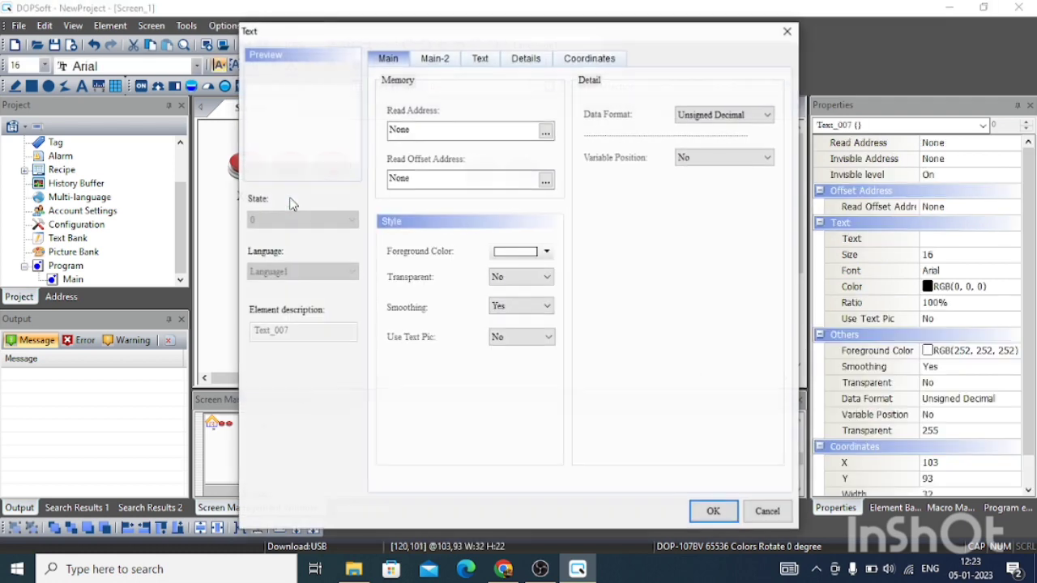
{"action": "left_click", "coordinate": [476, 61]}
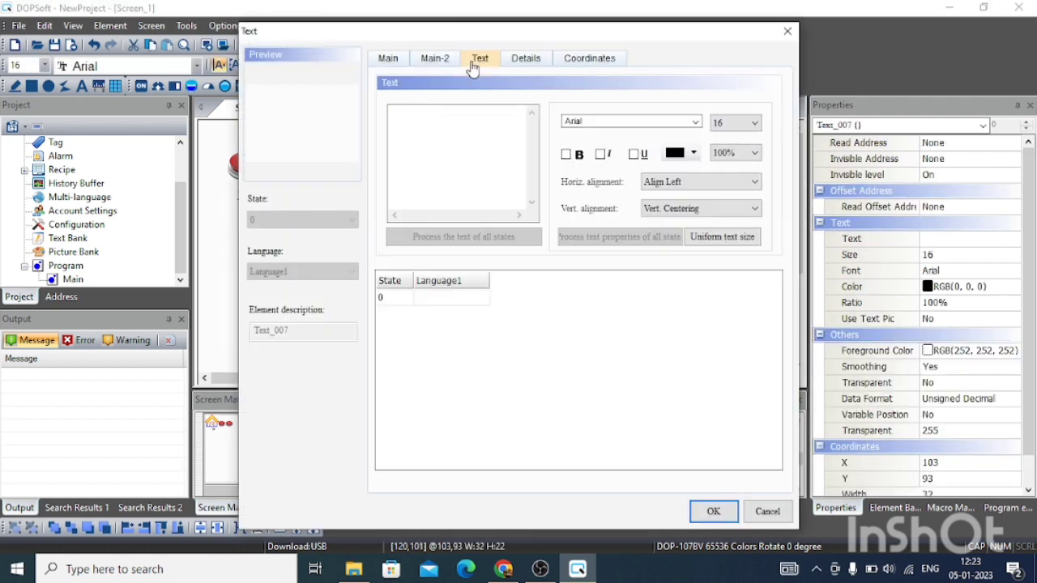
{"action": "left_click", "coordinate": [435, 298]}
{"action": "type", "text": "X1"}
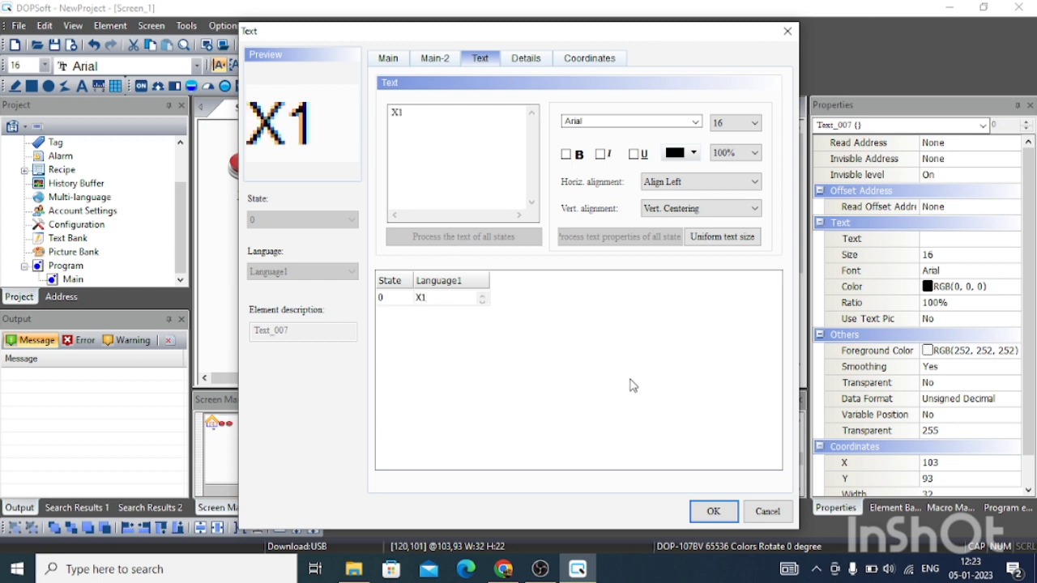
{"action": "left_click", "coordinate": [701, 506]}
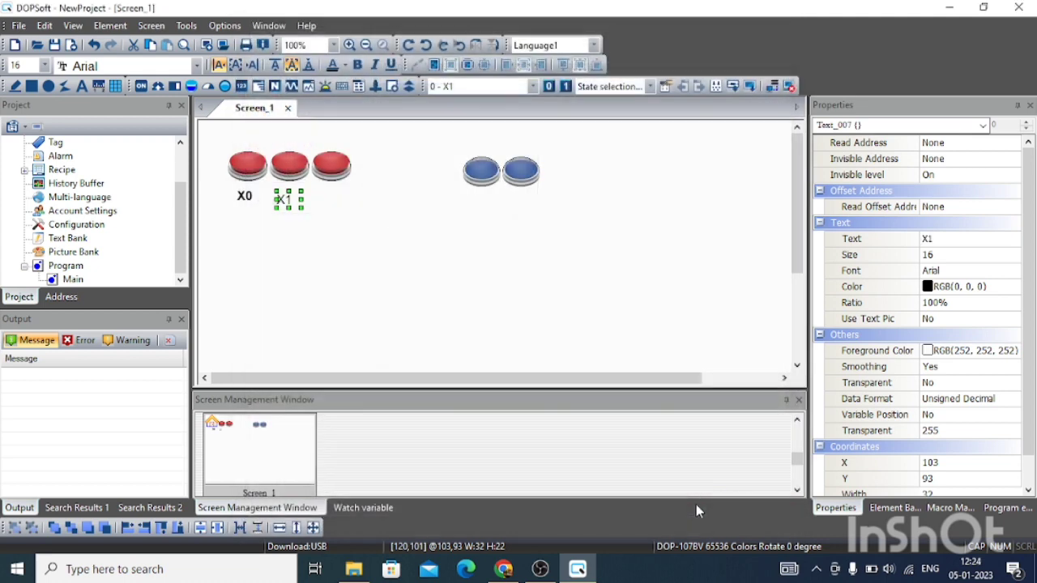
{"action": "left_click", "coordinate": [236, 66]}
{"action": "left_click", "coordinate": [357, 65]}
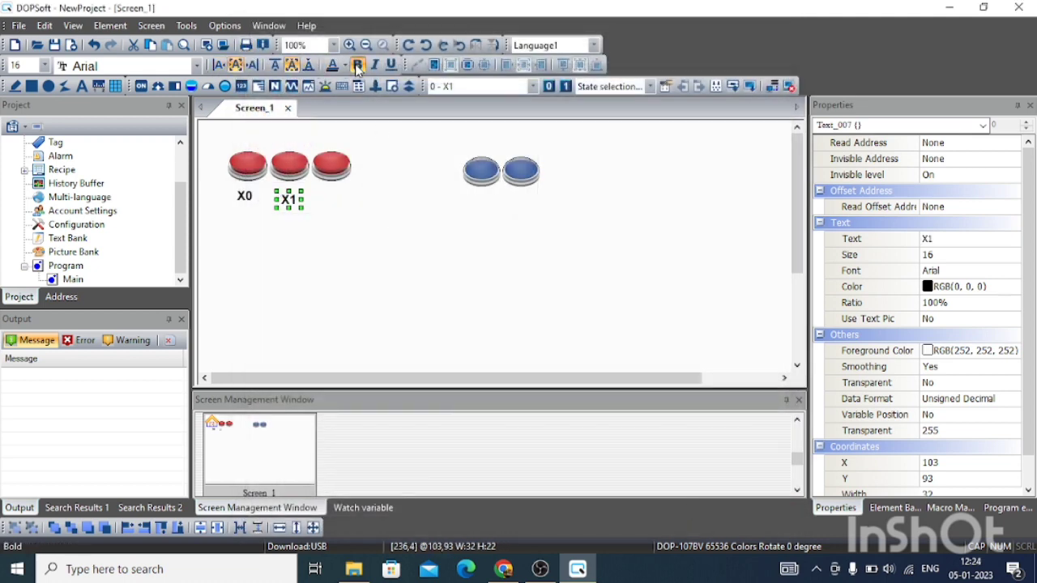
{"action": "left_click", "coordinate": [343, 194]}
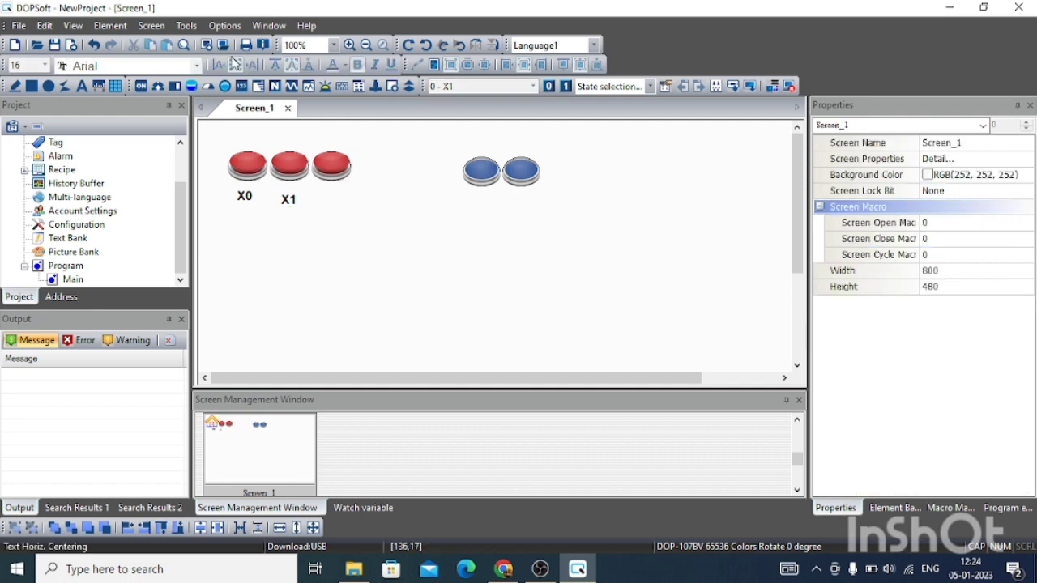
Add a text element about 38 by 19 pixels below the third Maintained button, reading X2, horizontally centered and bold.
{"action": "left_click", "coordinate": [81, 86]}
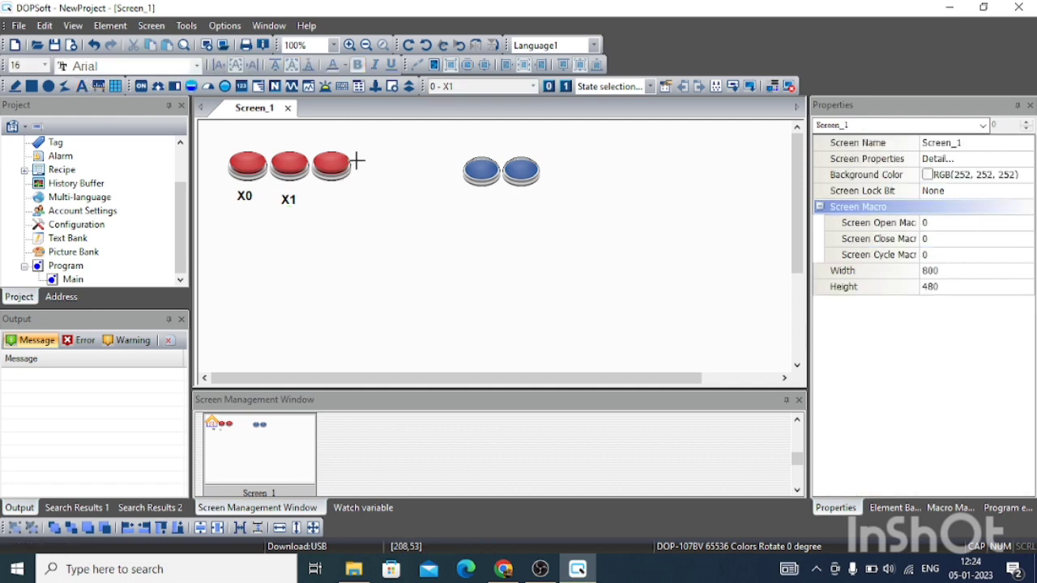
{"action": "left_click_drag", "start_coordinate": [317, 189], "coordinate": [348, 204]}
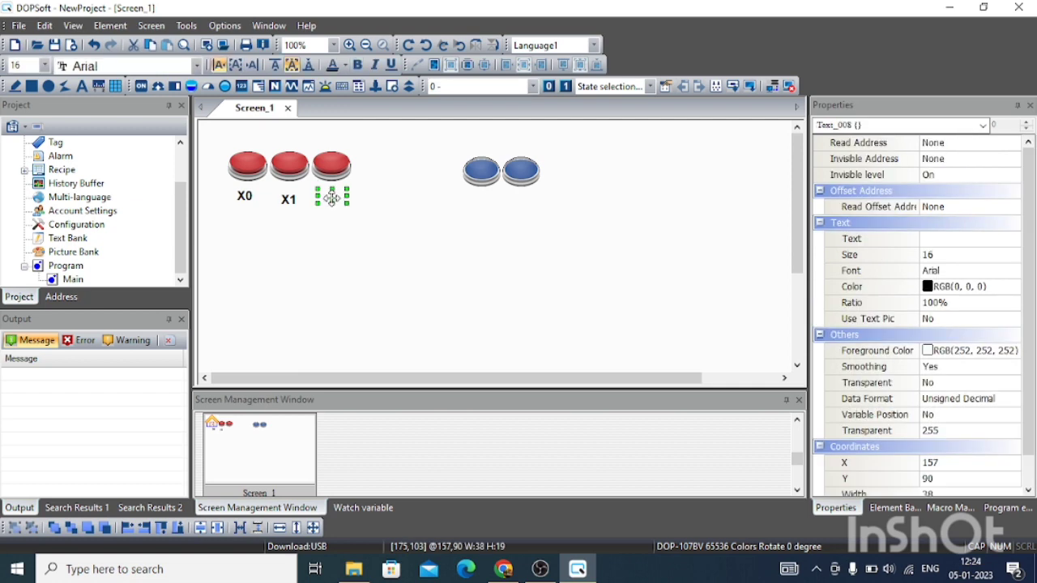
{"action": "double_click", "coordinate": [331, 197]}
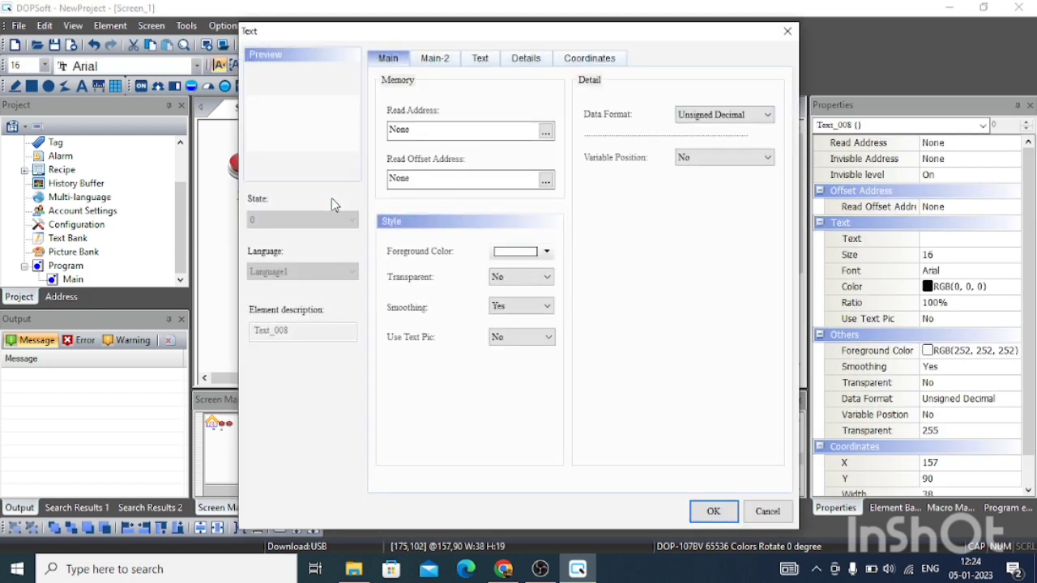
{"action": "left_click", "coordinate": [481, 62]}
{"action": "left_click", "coordinate": [440, 295]}
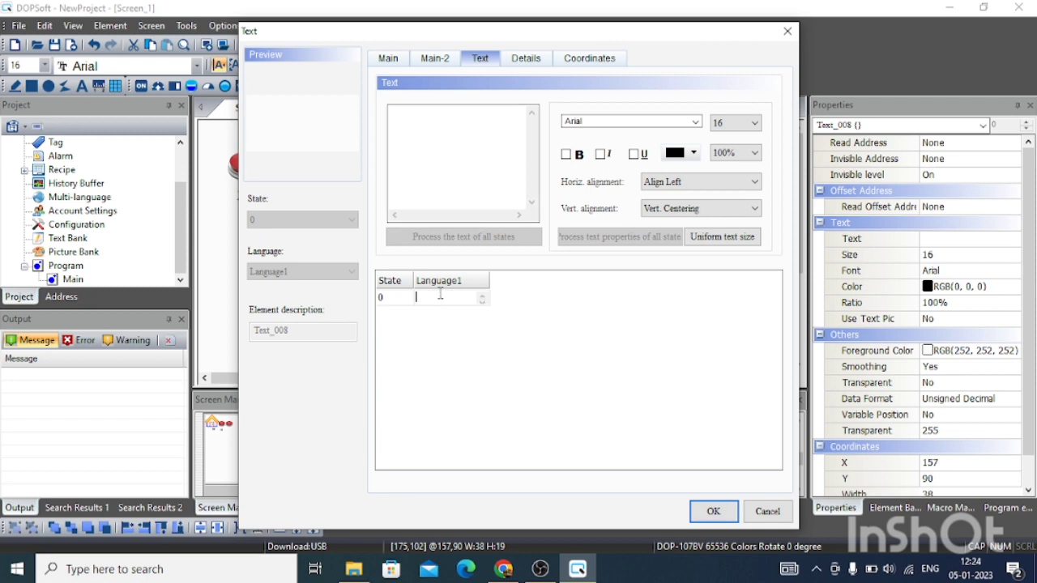
{"action": "type", "text": "X2"}
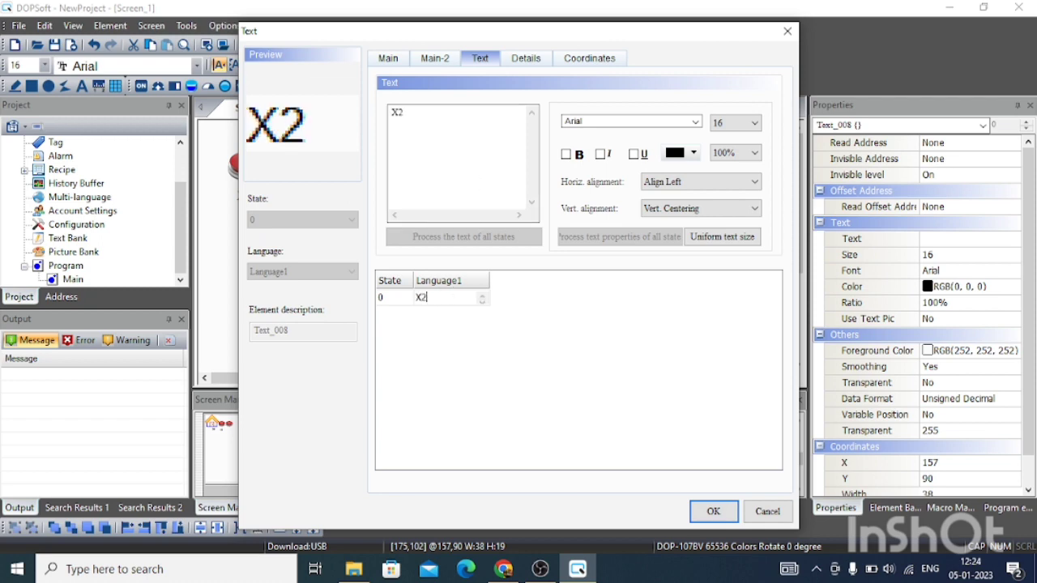
{"action": "left_click", "coordinate": [713, 511]}
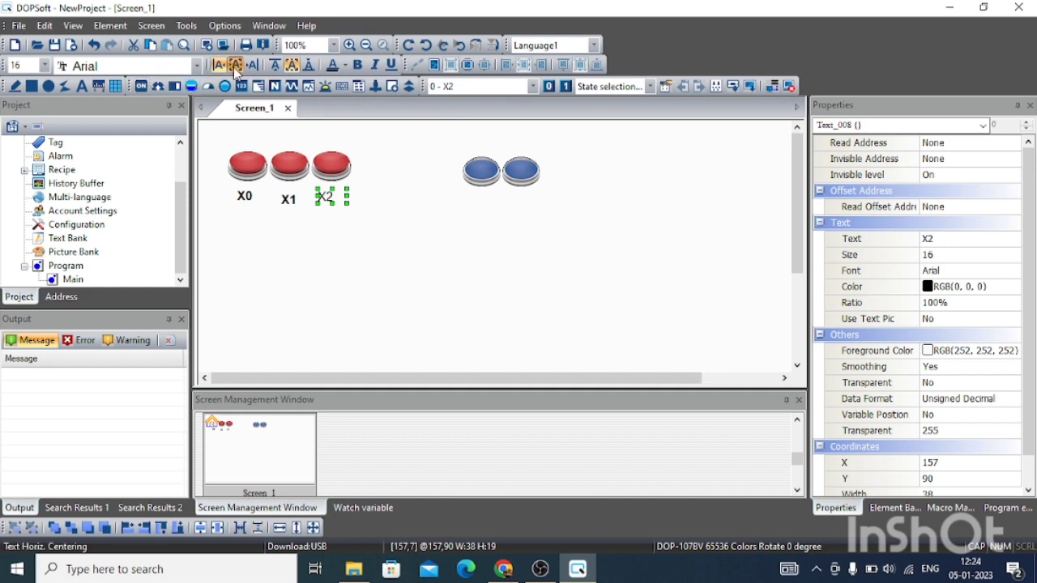
{"action": "left_click", "coordinate": [357, 65]}
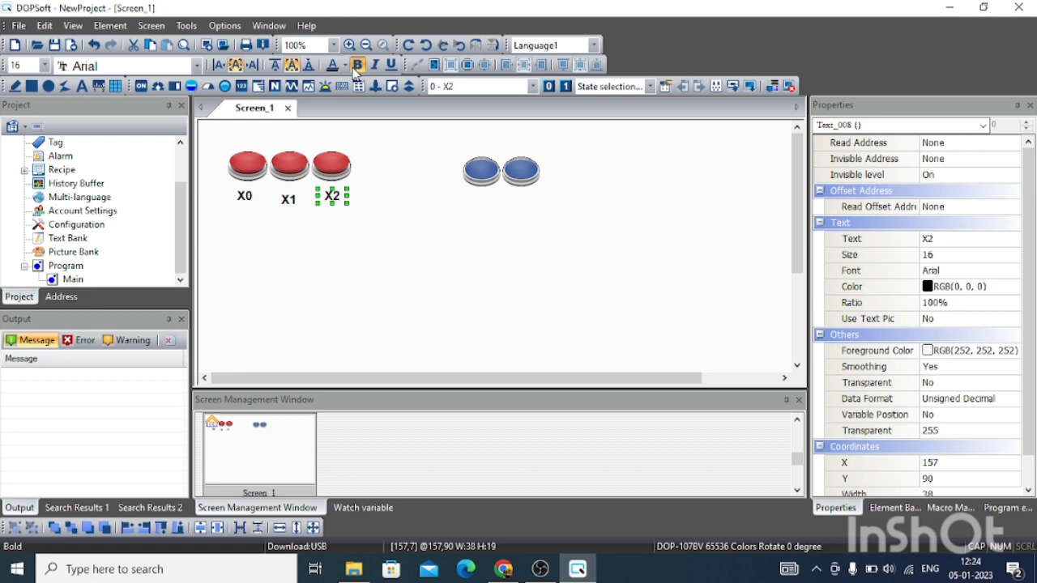
{"action": "left_click", "coordinate": [419, 188]}
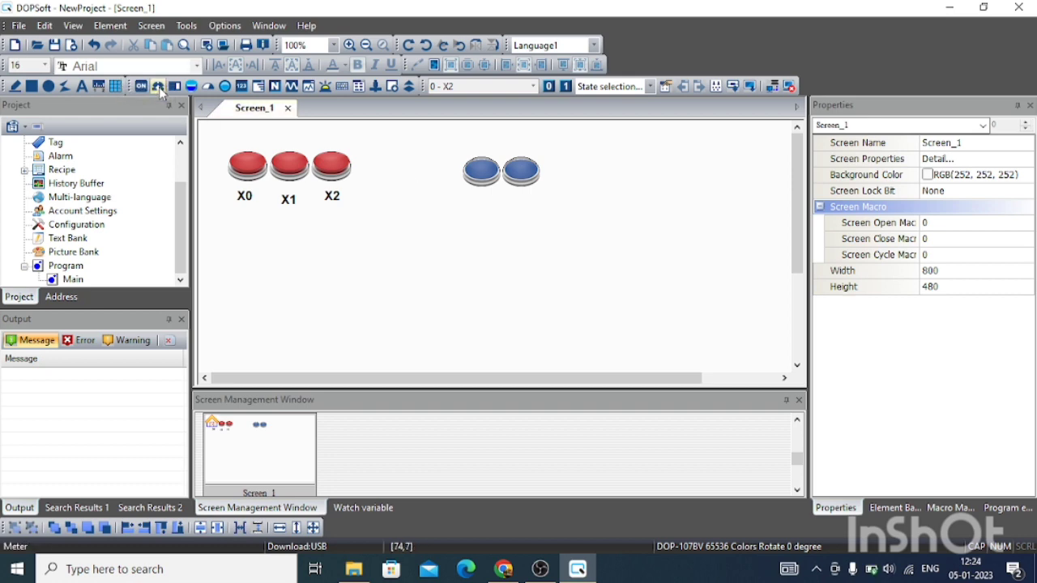
Add a text element about 35 by 25 pixels below the first Momentary button, reading X4, horizontally centered and bold.
{"action": "left_click", "coordinate": [83, 88]}
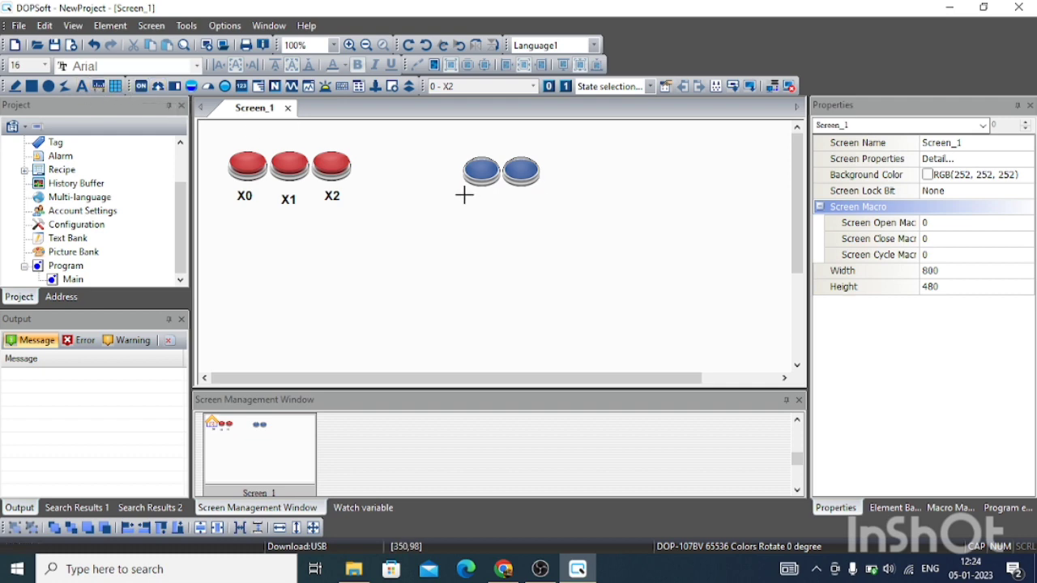
{"action": "left_click_drag", "start_coordinate": [464, 195], "coordinate": [484, 208]}
{"action": "left_click_drag", "start_coordinate": [491, 213], "coordinate": [492, 215]}
{"action": "double_click", "coordinate": [480, 207]}
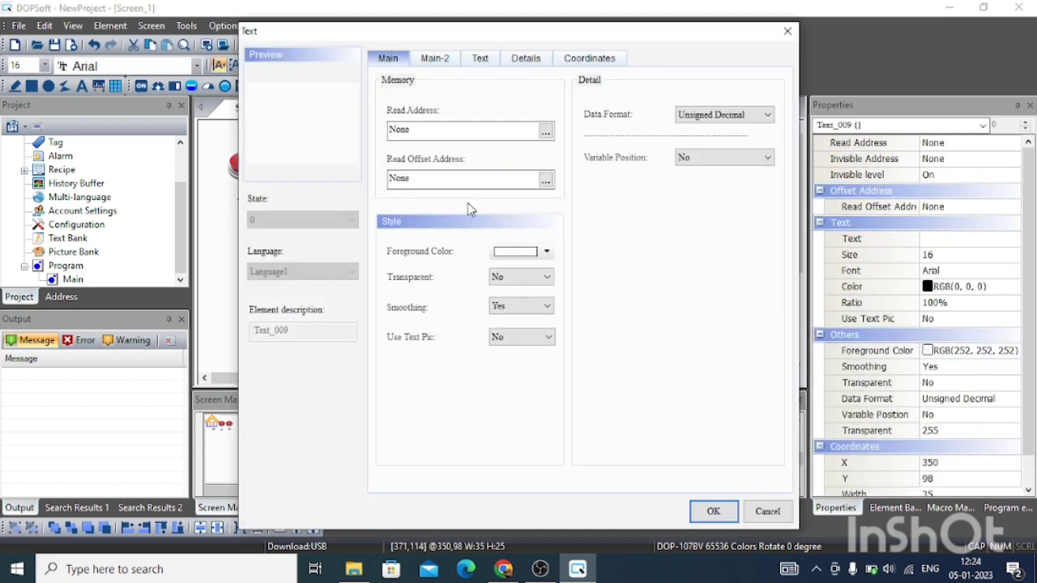
{"action": "left_click", "coordinate": [481, 63]}
{"action": "left_click", "coordinate": [443, 298]}
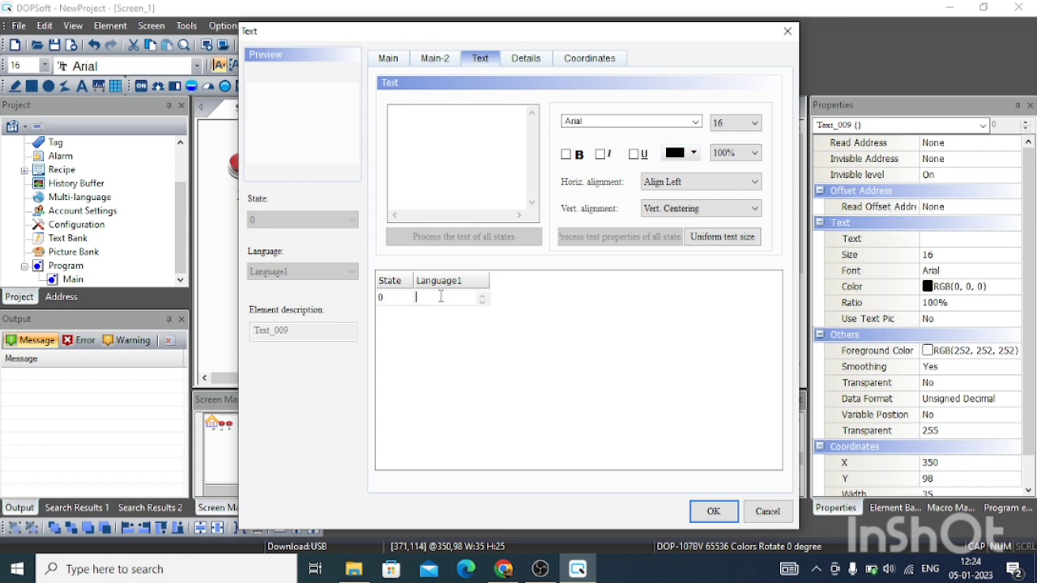
{"action": "type", "text": "X4"}
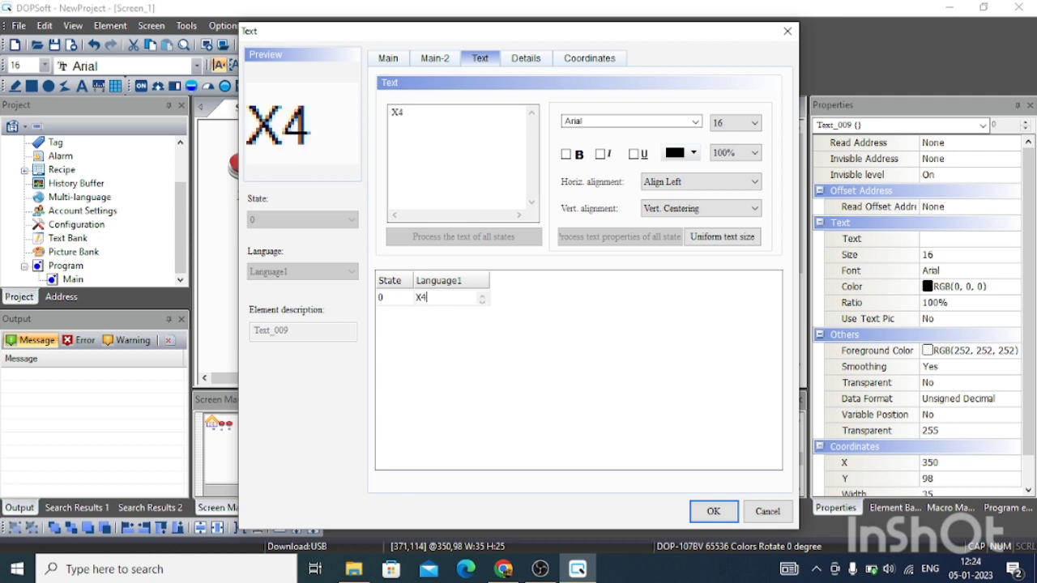
{"action": "left_click", "coordinate": [713, 512]}
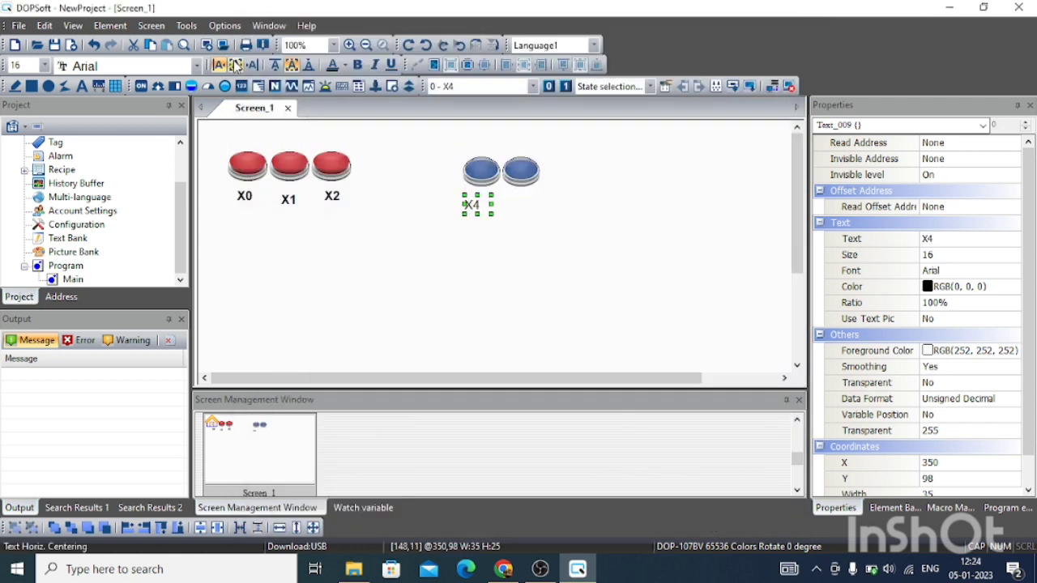
{"action": "left_click", "coordinate": [358, 65]}
{"action": "left_click", "coordinate": [547, 193]}
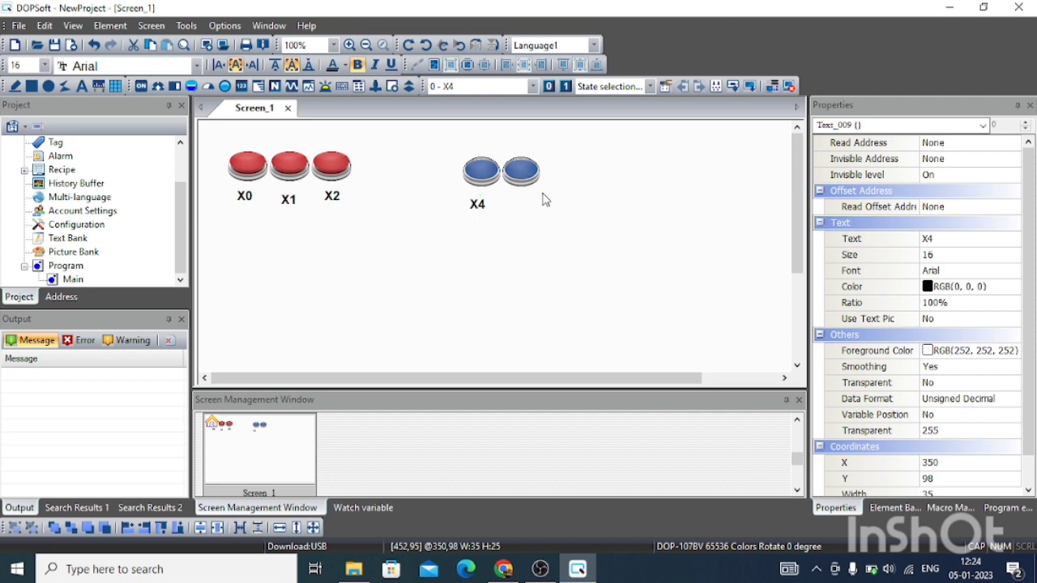
Add a text element about 40 by 23 pixels below the second Momentary button, reading X5, horizontally centered and bold.
{"action": "left_click", "coordinate": [83, 87]}
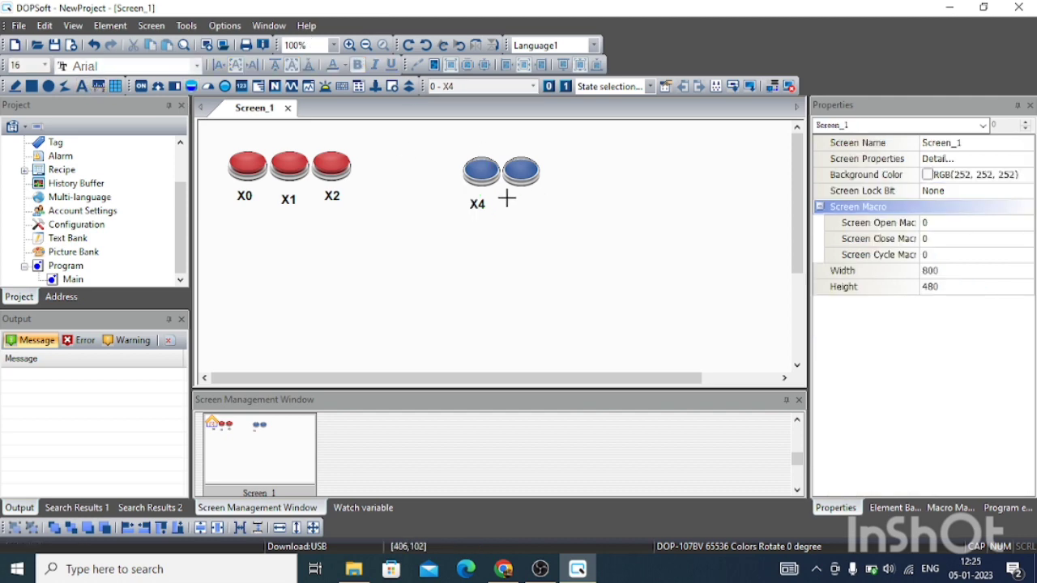
{"action": "left_click_drag", "start_coordinate": [509, 196], "coordinate": [539, 215]}
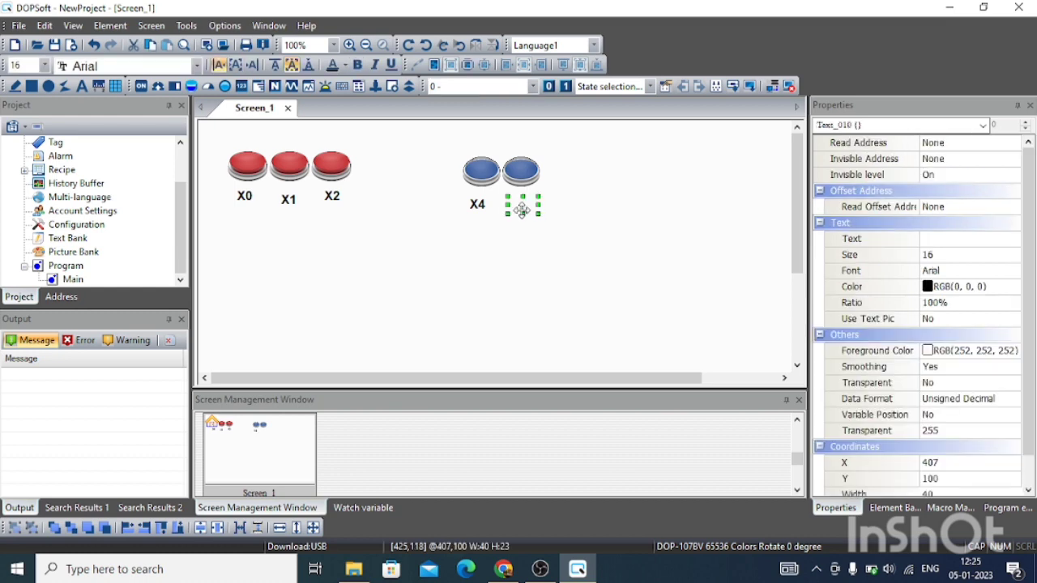
{"action": "double_click", "coordinate": [522, 210]}
{"action": "left_click", "coordinate": [482, 59]}
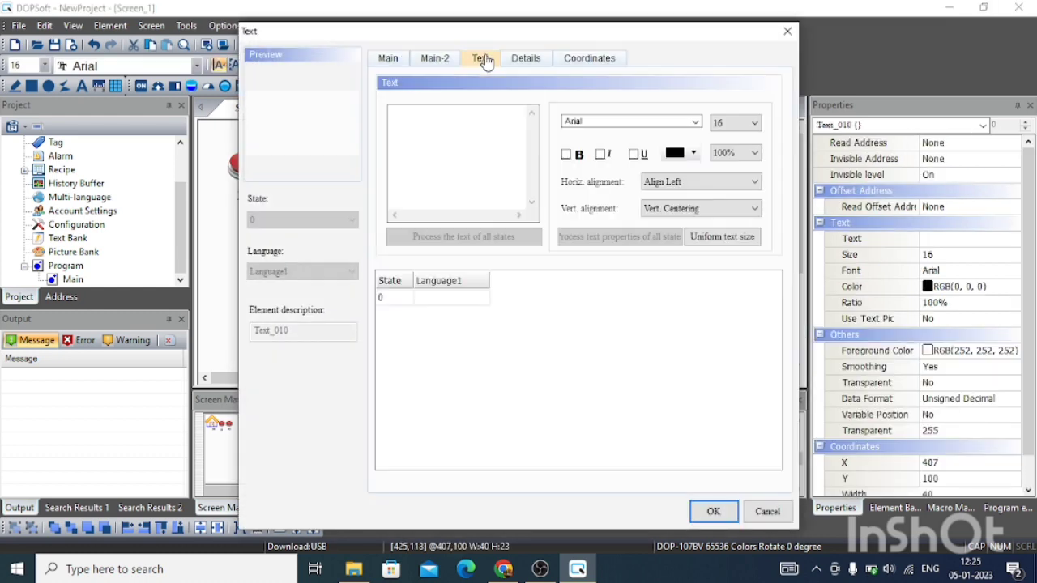
{"action": "left_click", "coordinate": [436, 296]}
{"action": "type", "text": "X5"}
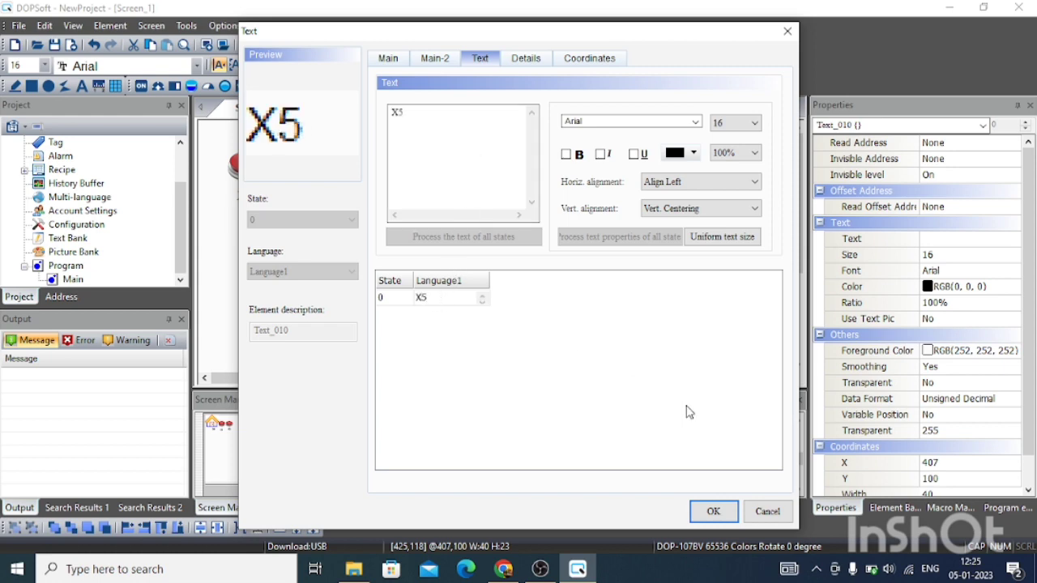
{"action": "left_click", "coordinate": [704, 513]}
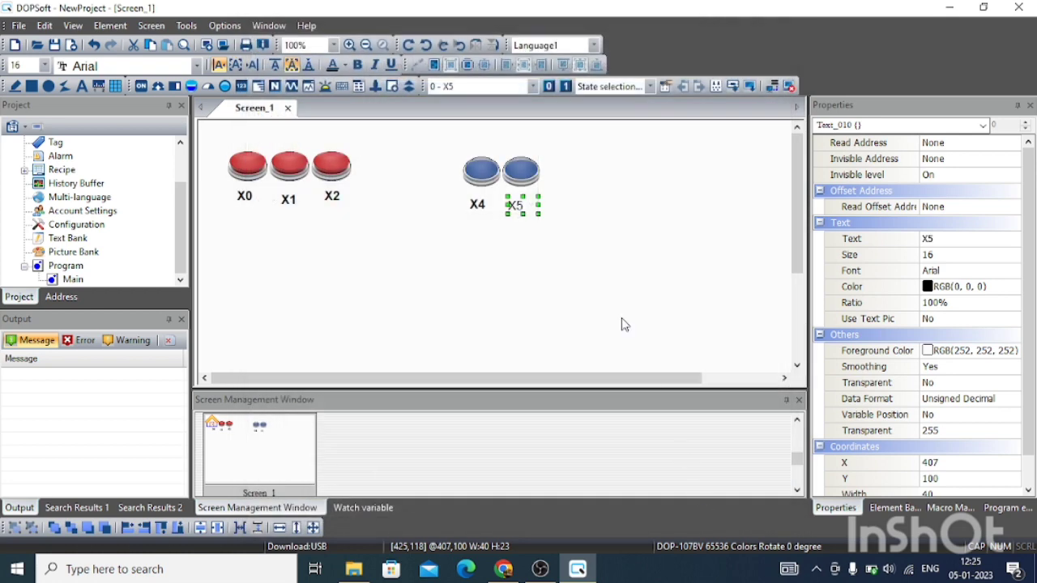
{"action": "left_click", "coordinate": [239, 67]}
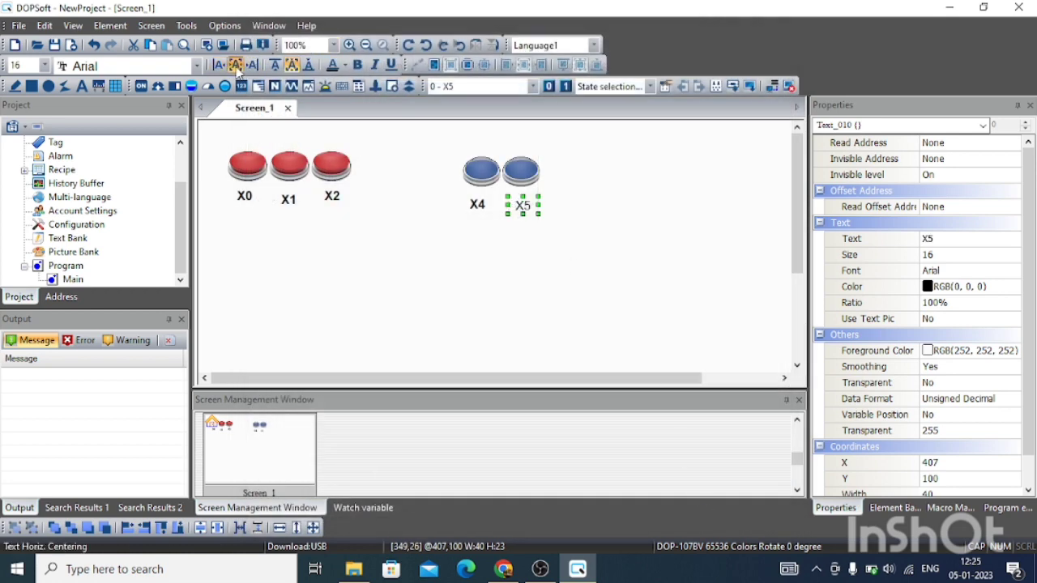
{"action": "left_click", "coordinate": [359, 64]}
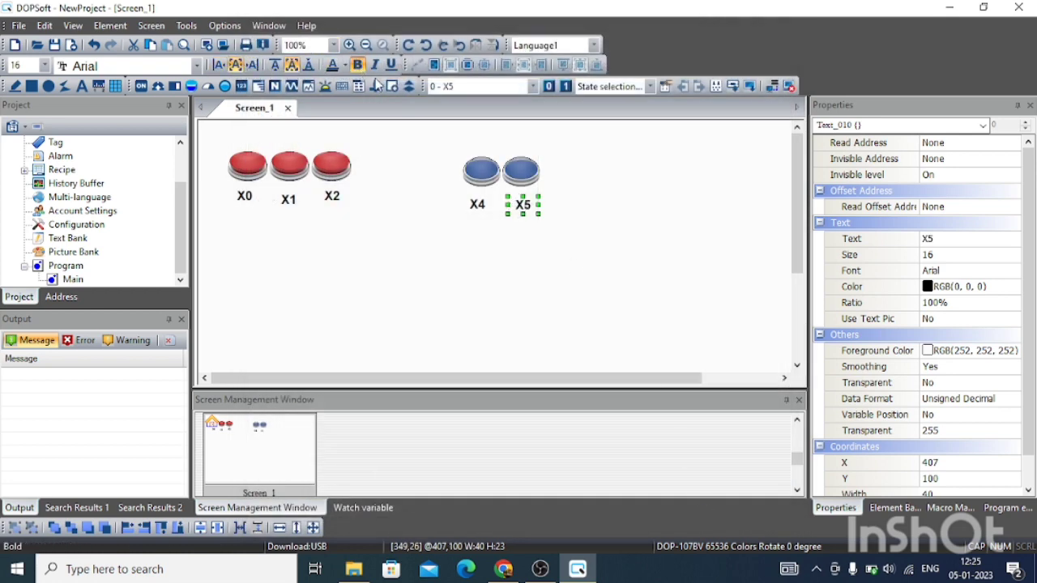
{"action": "left_click", "coordinate": [606, 183]}
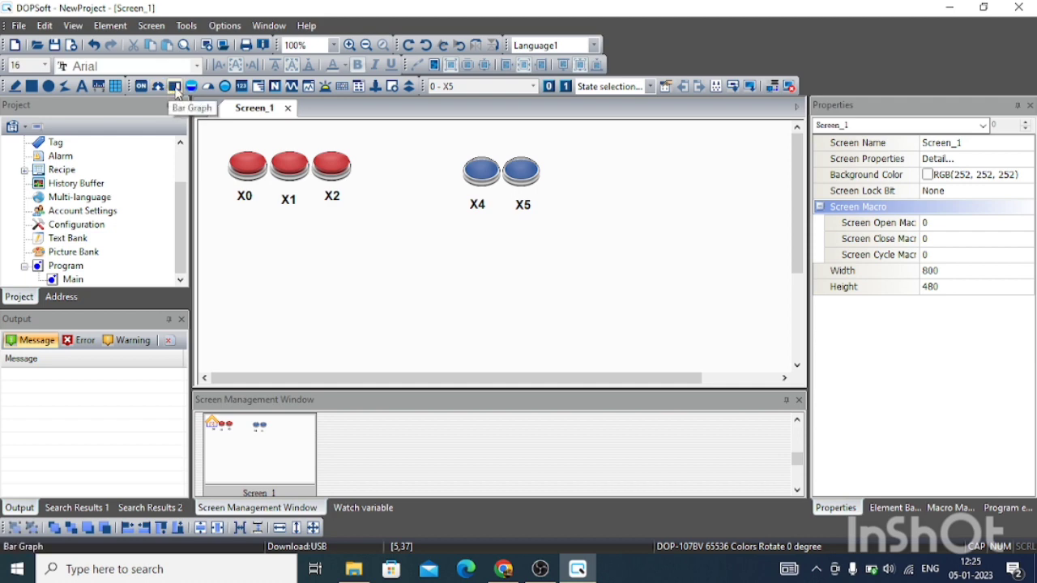
Add a Numeric Display element about 50 by 29 pixels below the X0 label.
{"action": "left_click", "coordinate": [241, 88]}
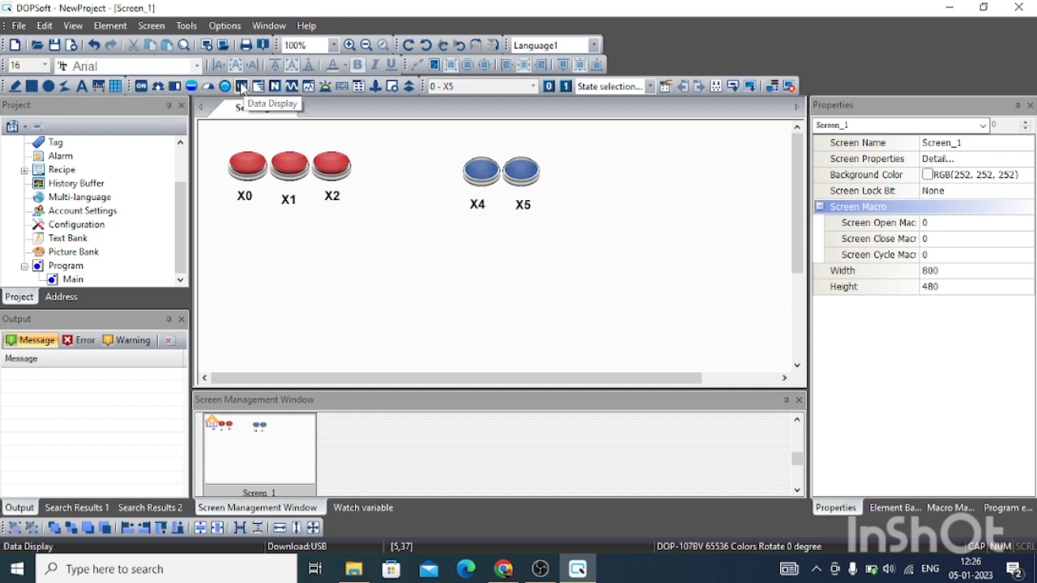
{"action": "left_click", "coordinate": [242, 87]}
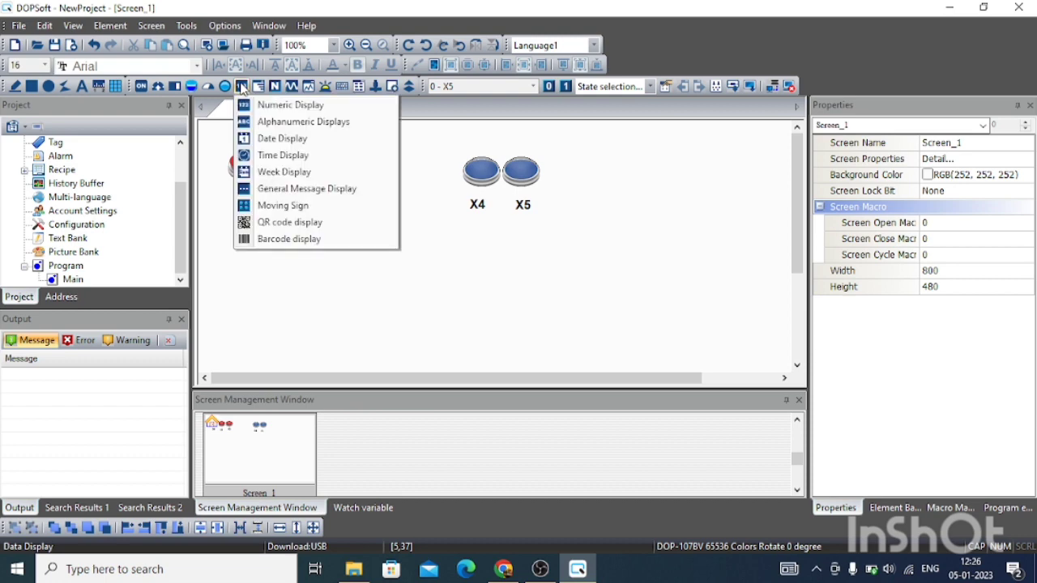
{"action": "left_click", "coordinate": [280, 106]}
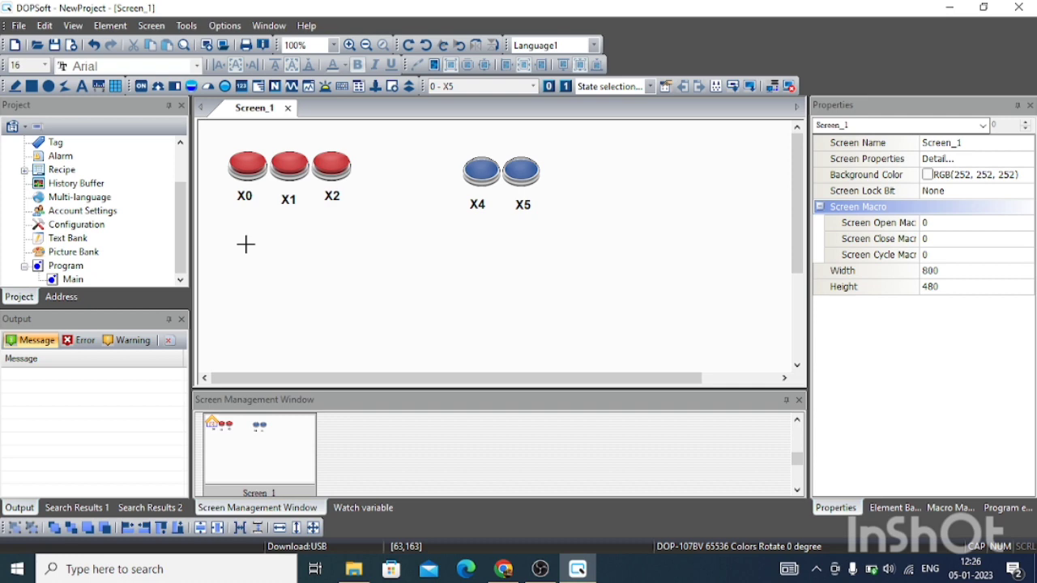
{"action": "left_click_drag", "start_coordinate": [246, 244], "coordinate": [286, 268]}
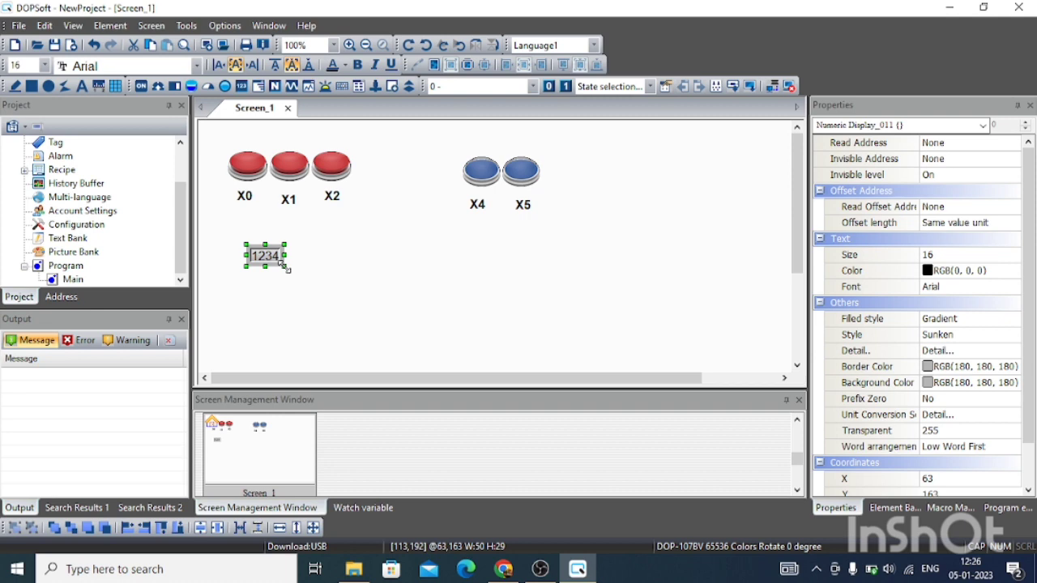
{"action": "left_click", "coordinate": [337, 282]}
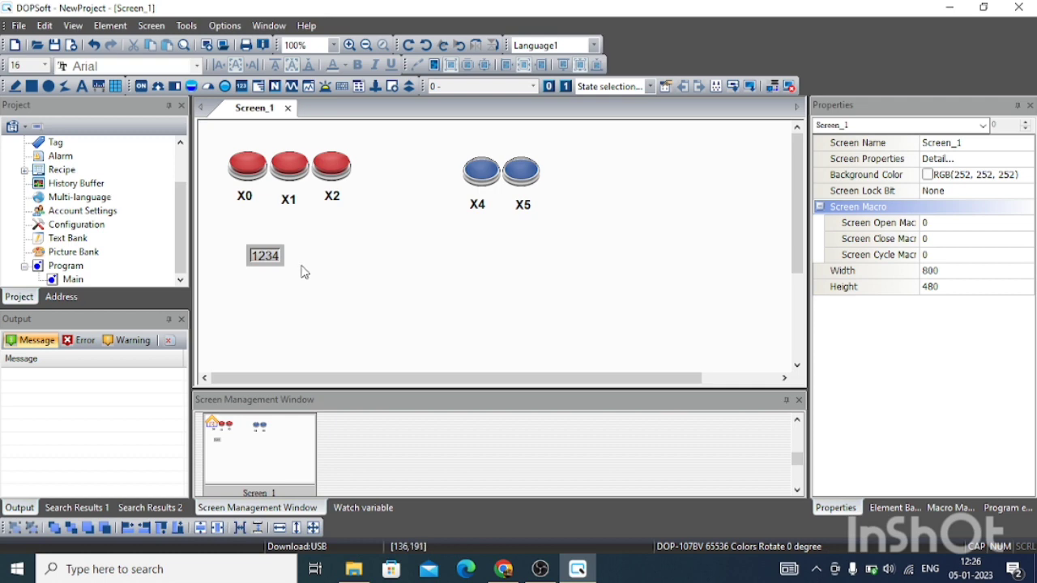
{"action": "left_click", "coordinate": [273, 258]}
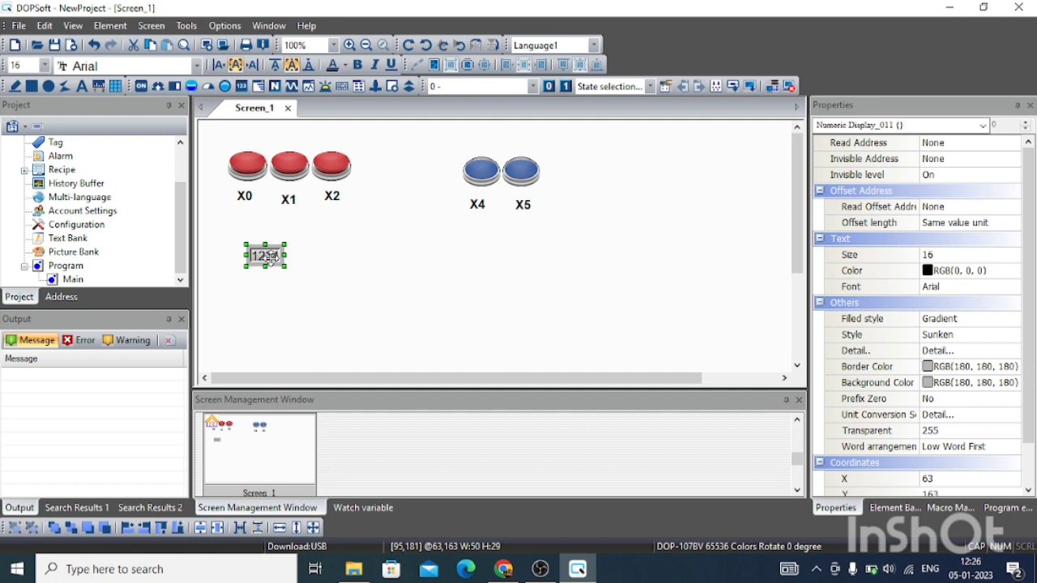
{"action": "right_click", "coordinate": [273, 258]}
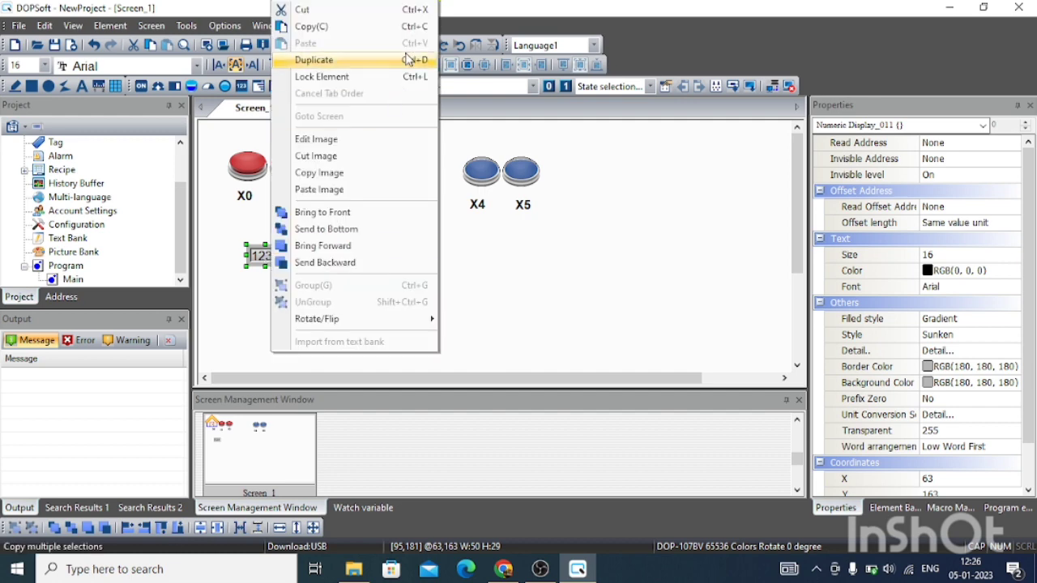
{"action": "left_click", "coordinate": [507, 257]}
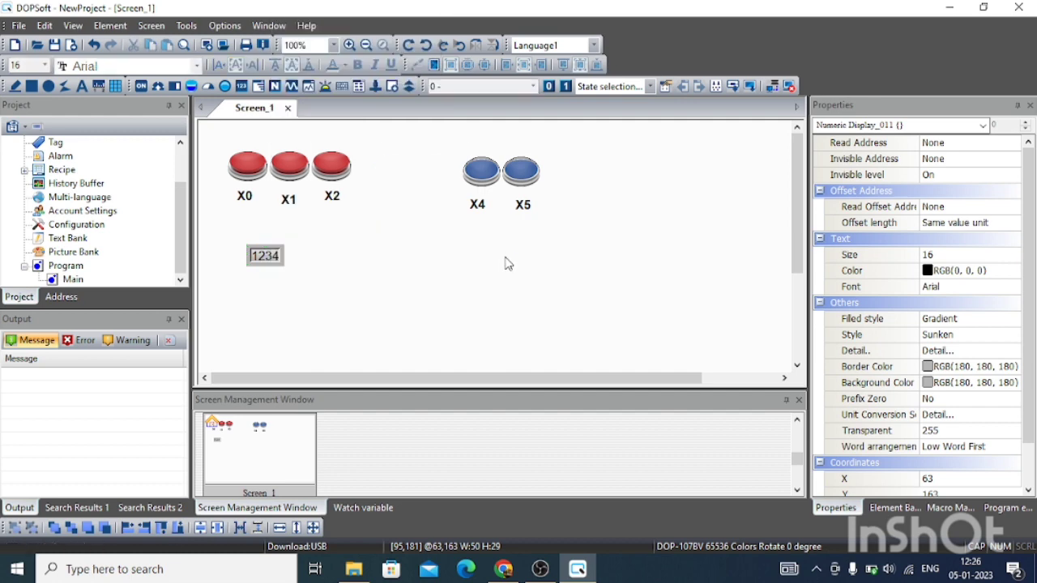
Copy the numeric display and paste six copies of it on the screen.
{"action": "left_click", "coordinate": [269, 250]}
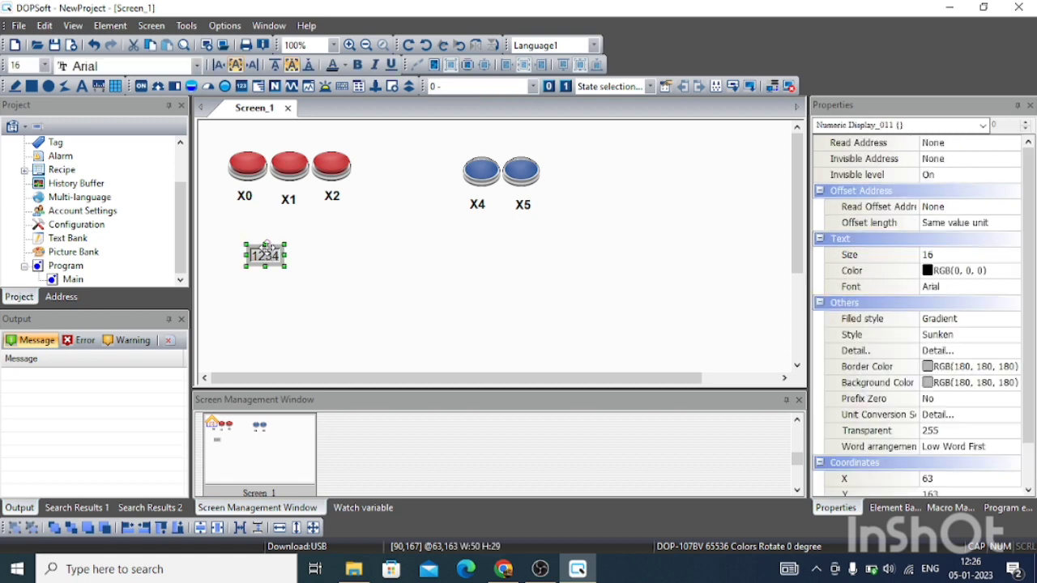
{"action": "key", "text": "ctrl+c"}
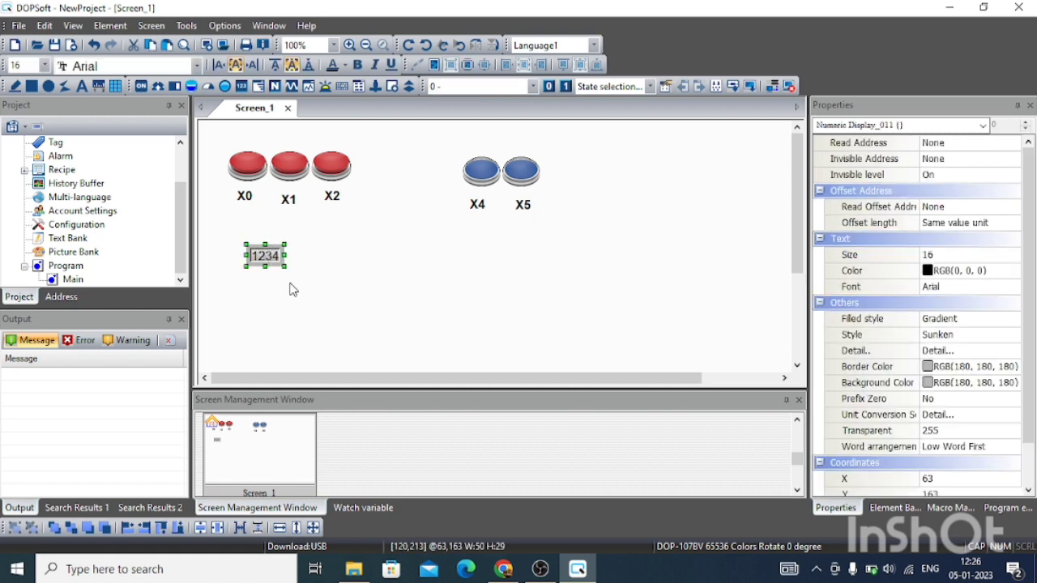
{"action": "key", "text": "ctrl+v"}
{"action": "key", "text": "ctrl+v"}
{"action": "key", "text": "ctrl+v"}
{"action": "key", "text": "ctrl+v"}
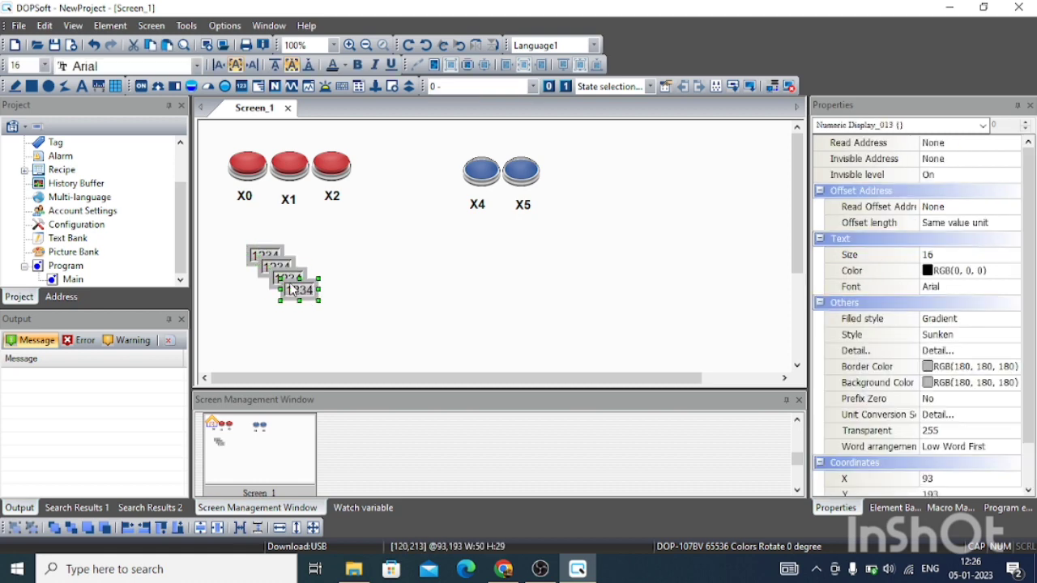
{"action": "key", "text": "ctrl+v"}
{"action": "key", "text": "ctrl+v"}
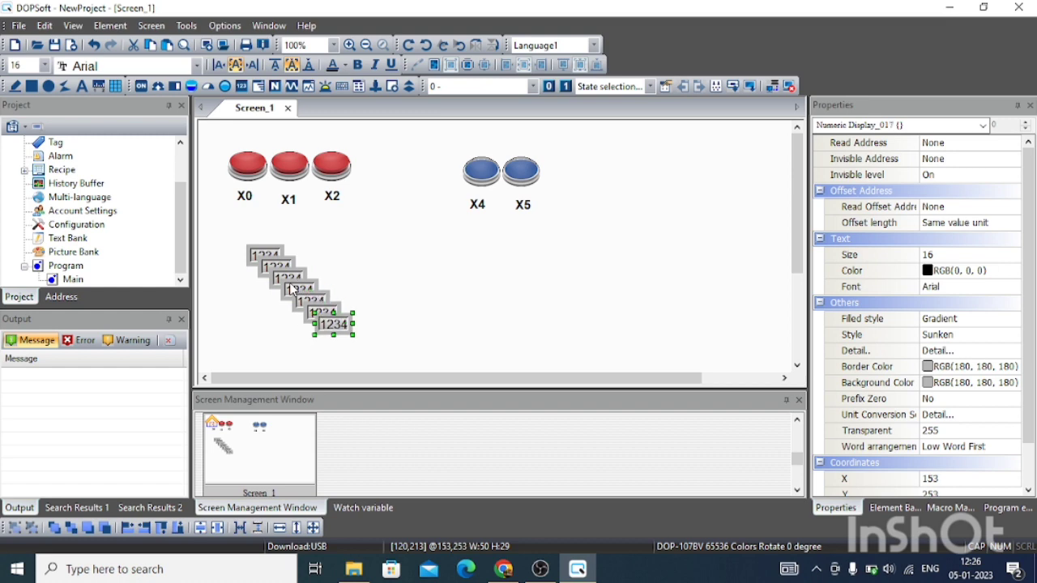
Move the first pasted display to the right of the original and the second one directly below the original.
{"action": "left_click", "coordinate": [274, 262]}
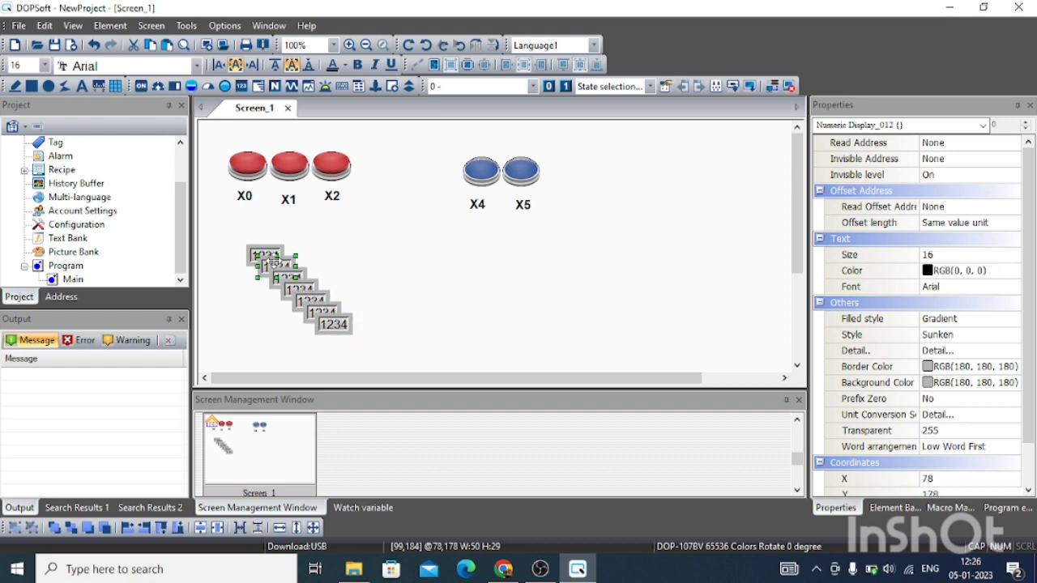
{"action": "left_click_drag", "start_coordinate": [273, 261], "coordinate": [322, 252]}
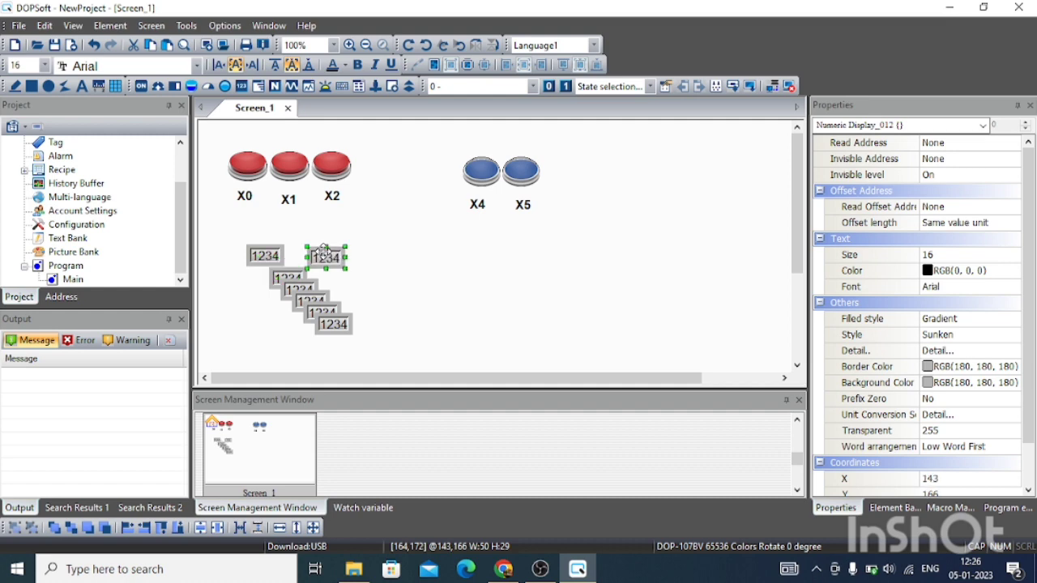
{"action": "left_click", "coordinate": [295, 277]}
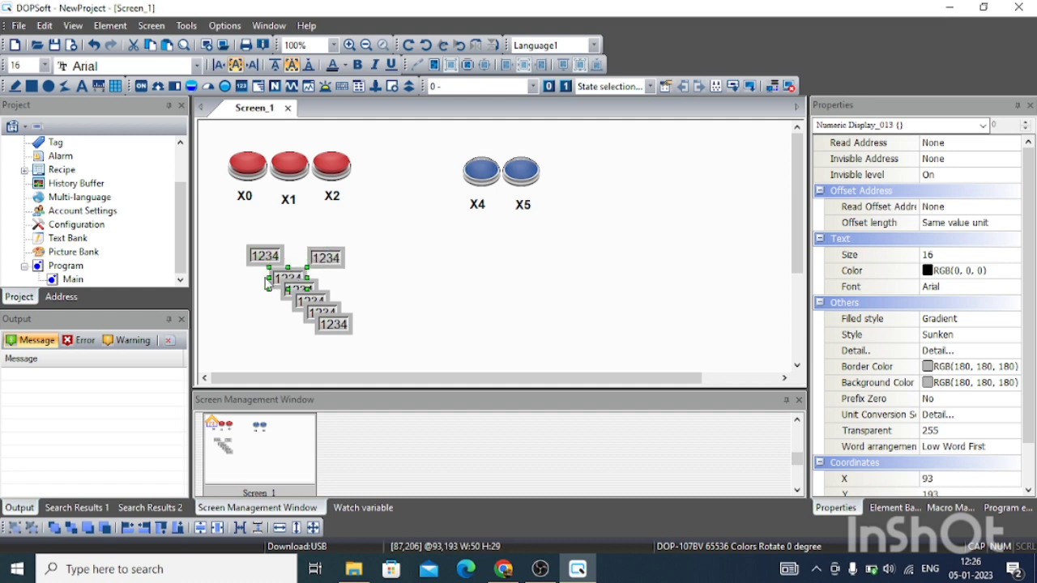
{"action": "left_click_drag", "start_coordinate": [279, 277], "coordinate": [253, 290]}
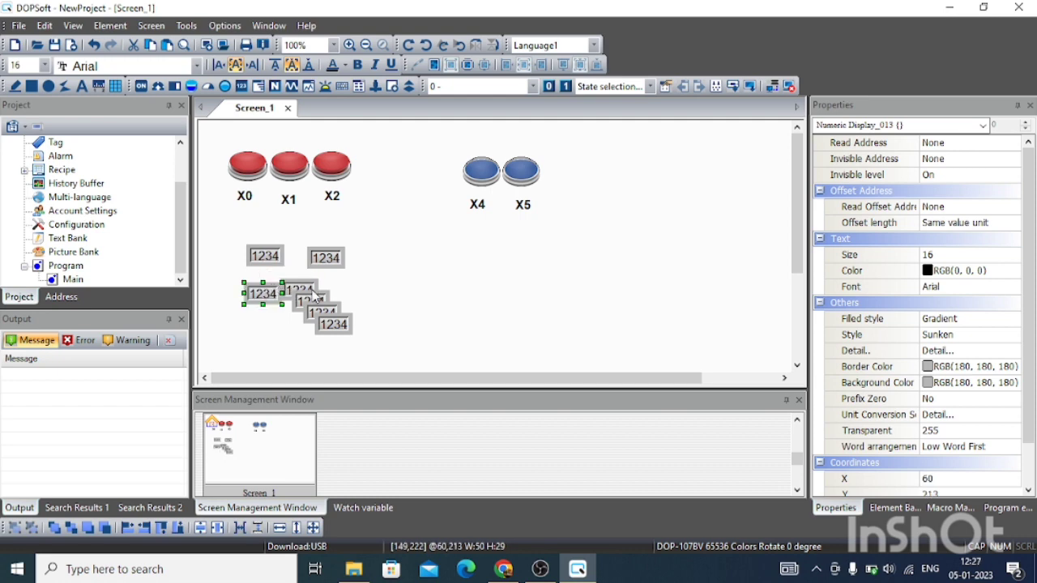
Spread the last three overlapping display copies apart onto the empty area below and to the right of the others.
{"action": "left_click_drag", "start_coordinate": [332, 326], "coordinate": [389, 341]}
{"action": "double_click", "coordinate": [325, 317]}
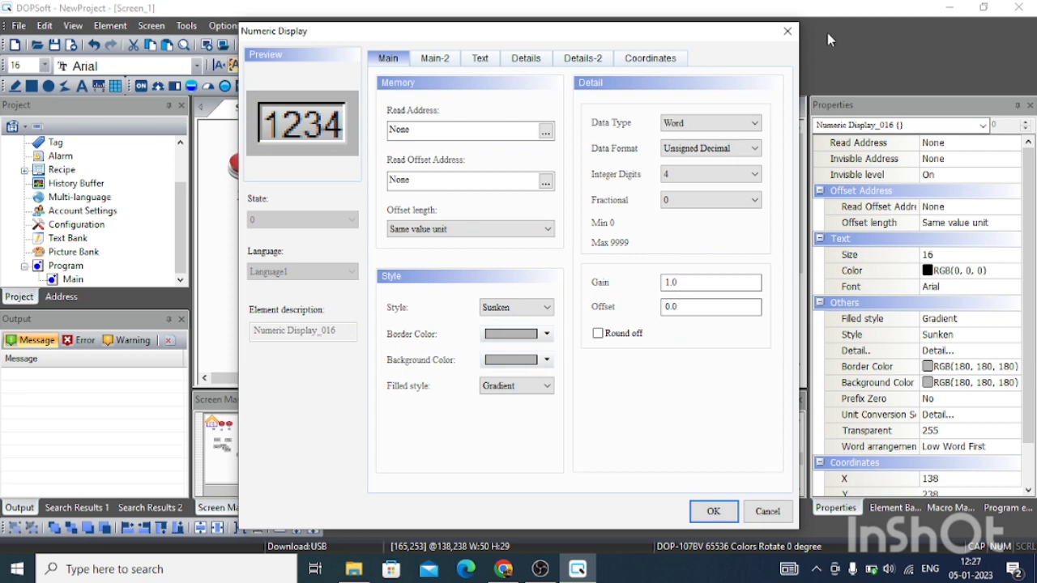
{"action": "left_click", "coordinate": [787, 31]}
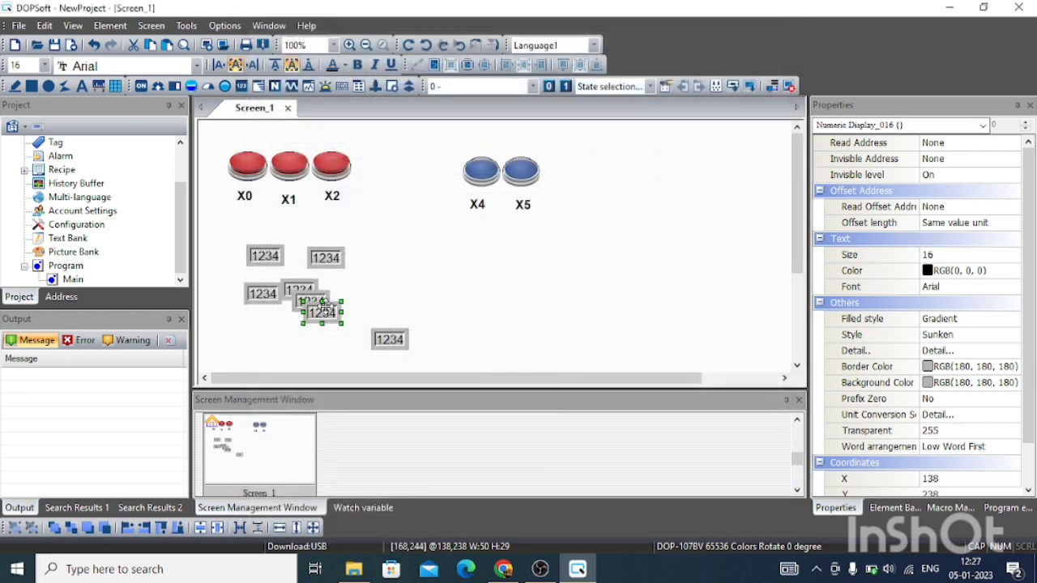
{"action": "left_click_drag", "start_coordinate": [322, 313], "coordinate": [418, 303]}
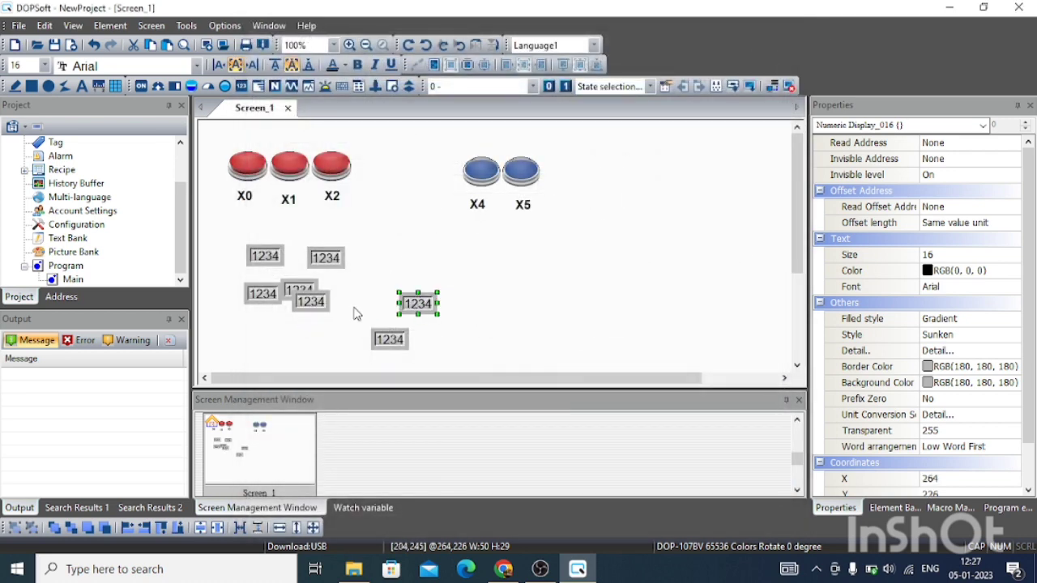
{"action": "left_click", "coordinate": [307, 300]}
{"action": "left_click_drag", "start_coordinate": [307, 300], "coordinate": [346, 349]}
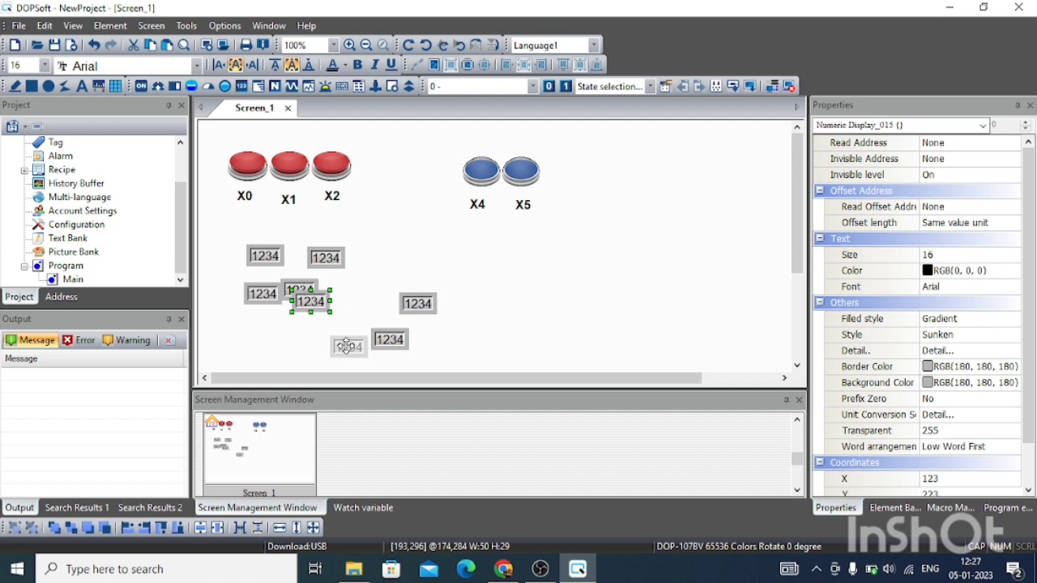
Complete the second row with the remaining middle display and line up two of the spread-out displays as a third row.
{"action": "left_click", "coordinate": [299, 295]}
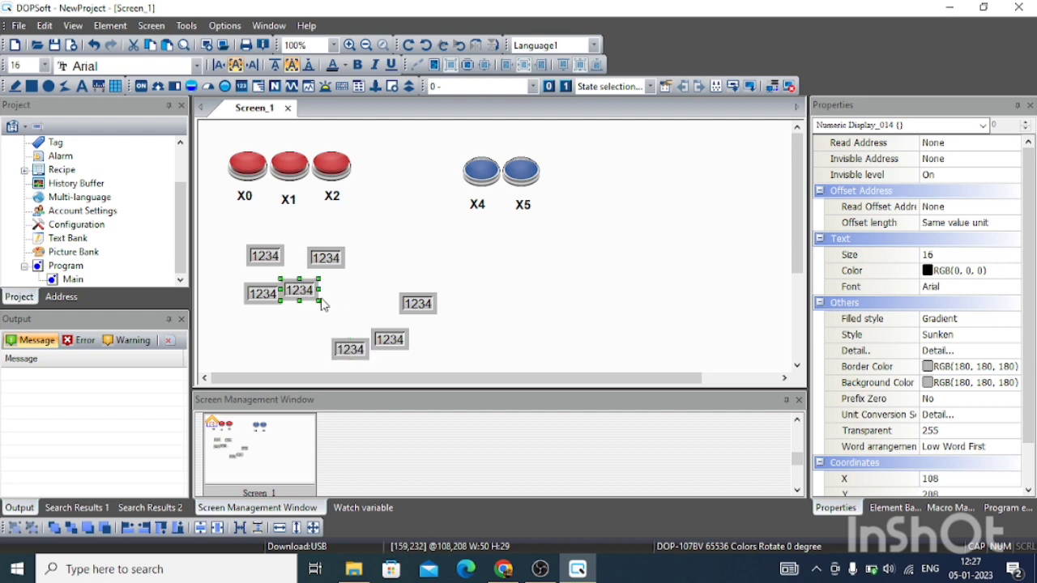
{"action": "left_click_drag", "start_coordinate": [298, 290], "coordinate": [323, 299]}
{"action": "left_click_drag", "start_coordinate": [351, 354], "coordinate": [265, 335]}
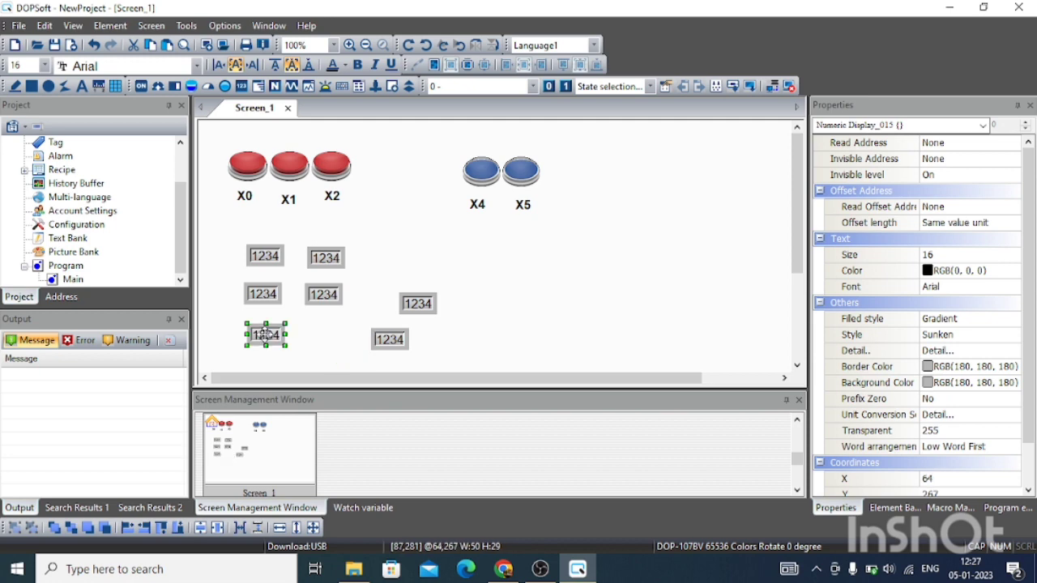
{"action": "left_click", "coordinate": [388, 342]}
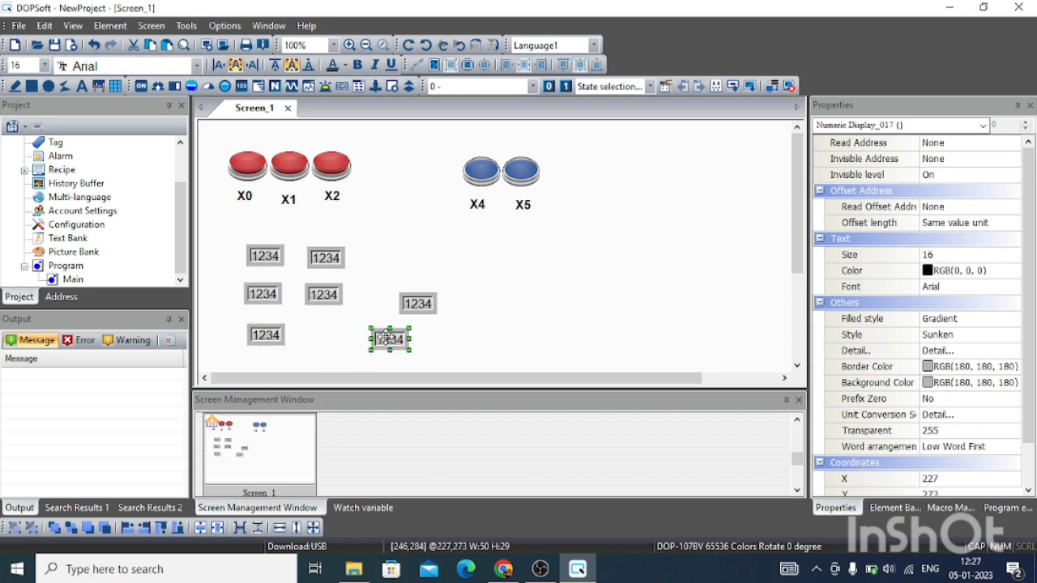
{"action": "left_click_drag", "start_coordinate": [387, 339], "coordinate": [327, 334]}
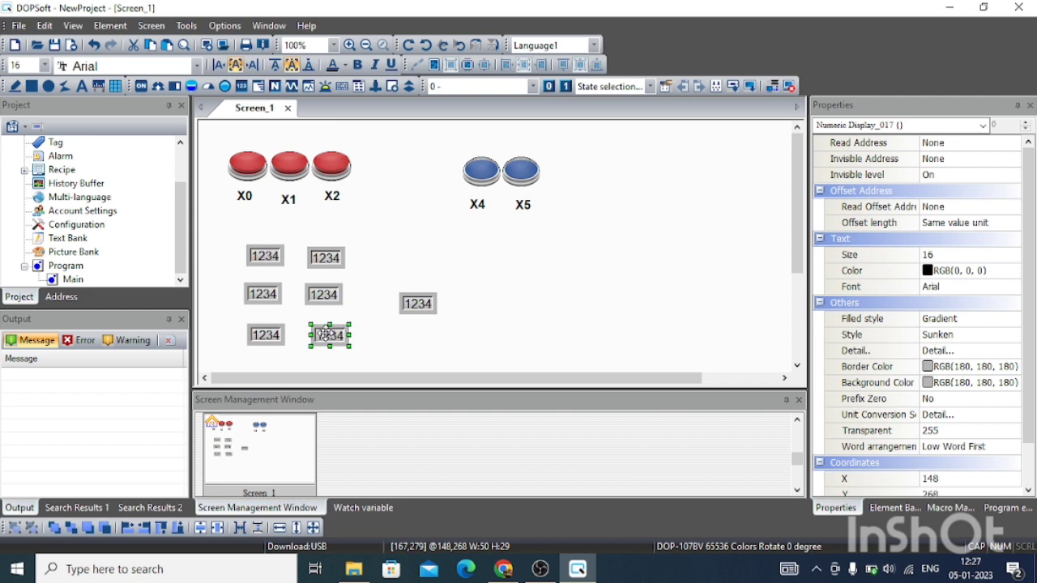
Cut the surplus numeric display to the right of the two-column grid.
{"action": "left_click", "coordinate": [426, 301]}
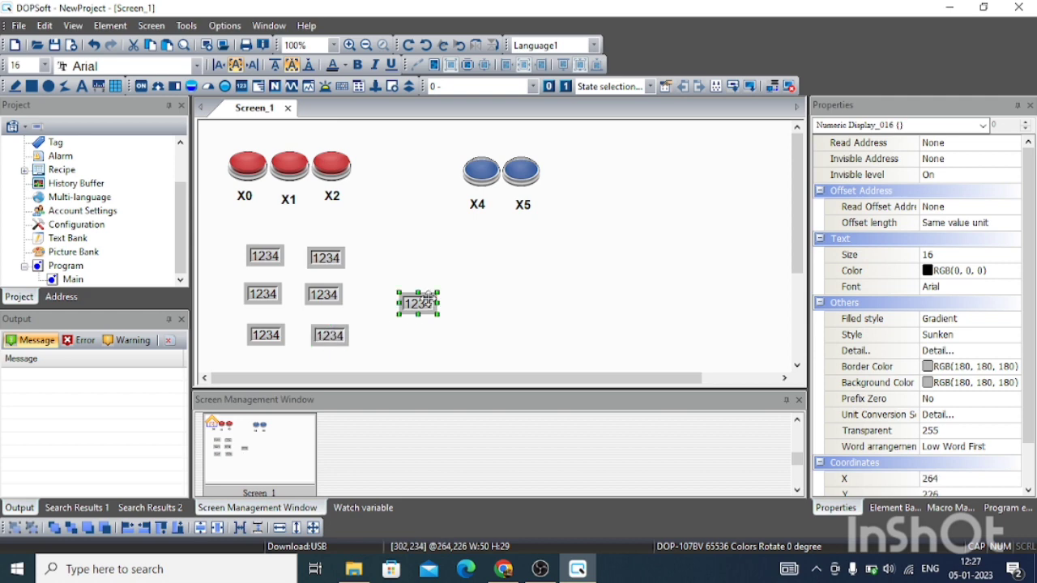
{"action": "right_click", "coordinate": [431, 302]}
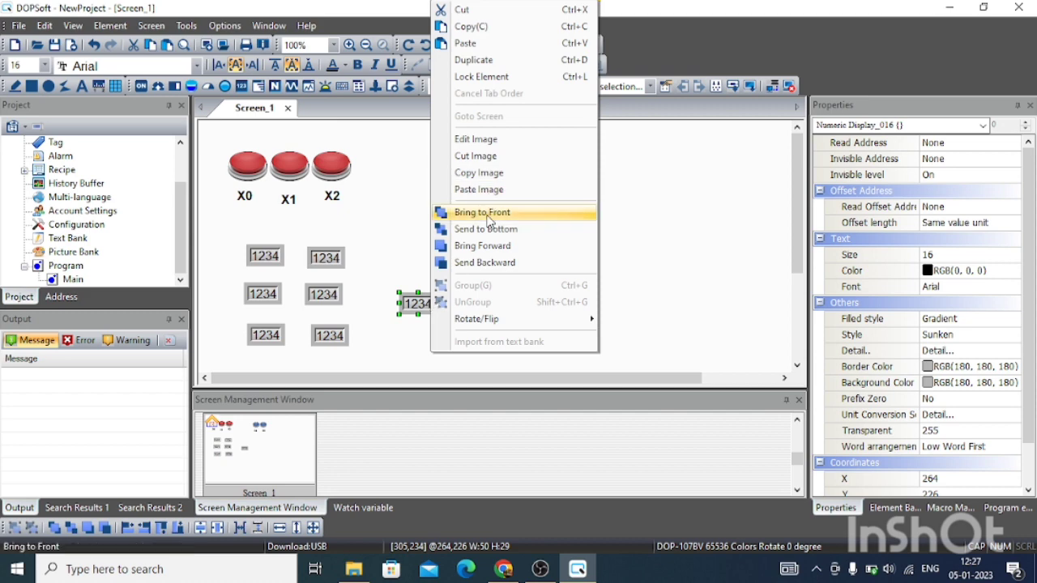
{"action": "left_click", "coordinate": [493, 11]}
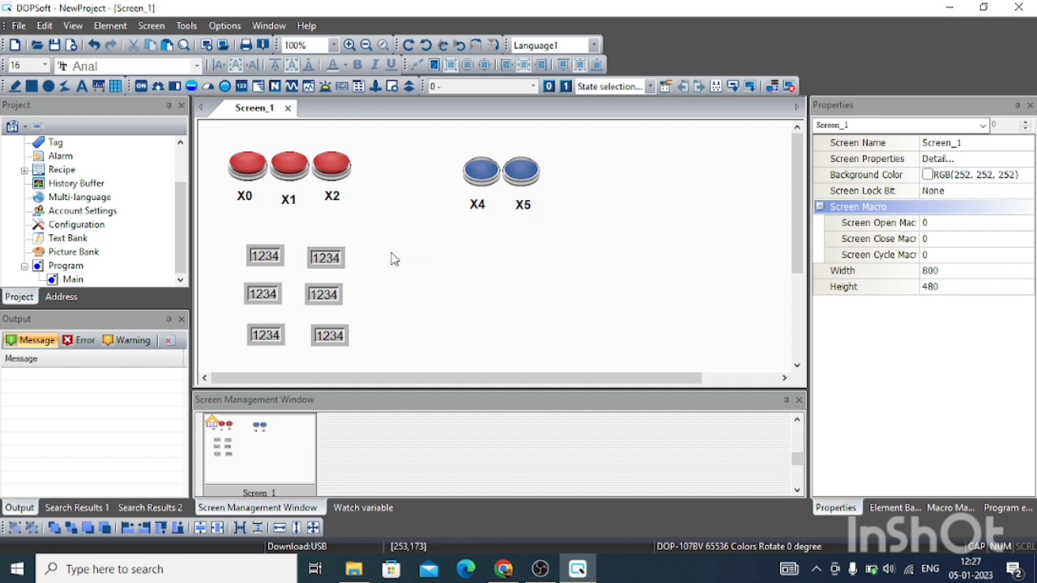
Assign D0 on Link1 as the read address of the numeric display at the left of the first row.
{"action": "left_click", "coordinate": [270, 254]}
{"action": "double_click", "coordinate": [269, 255]}
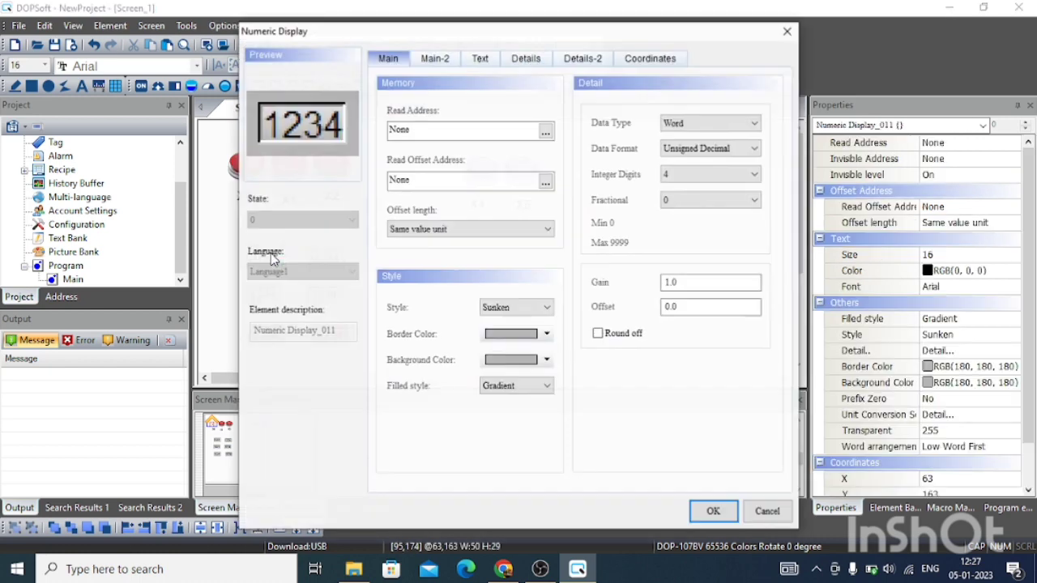
{"action": "left_click", "coordinate": [544, 132]}
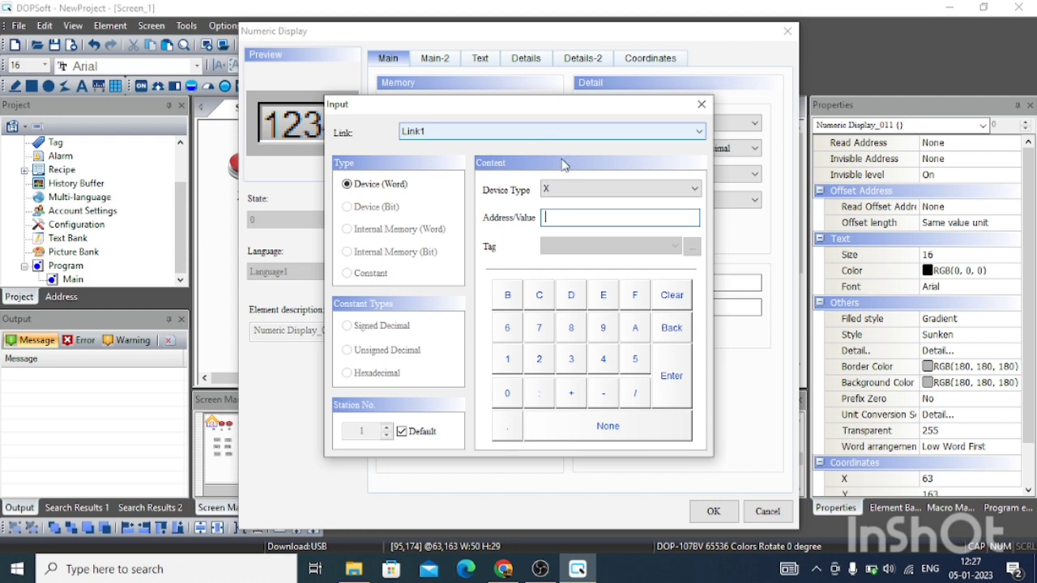
{"action": "left_click", "coordinate": [570, 192]}
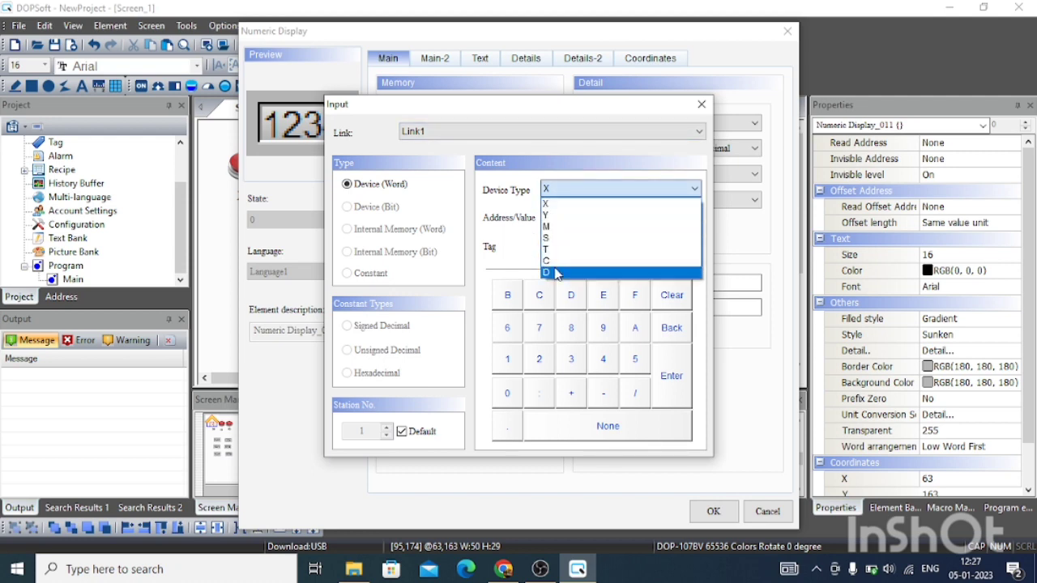
{"action": "left_click", "coordinate": [553, 273]}
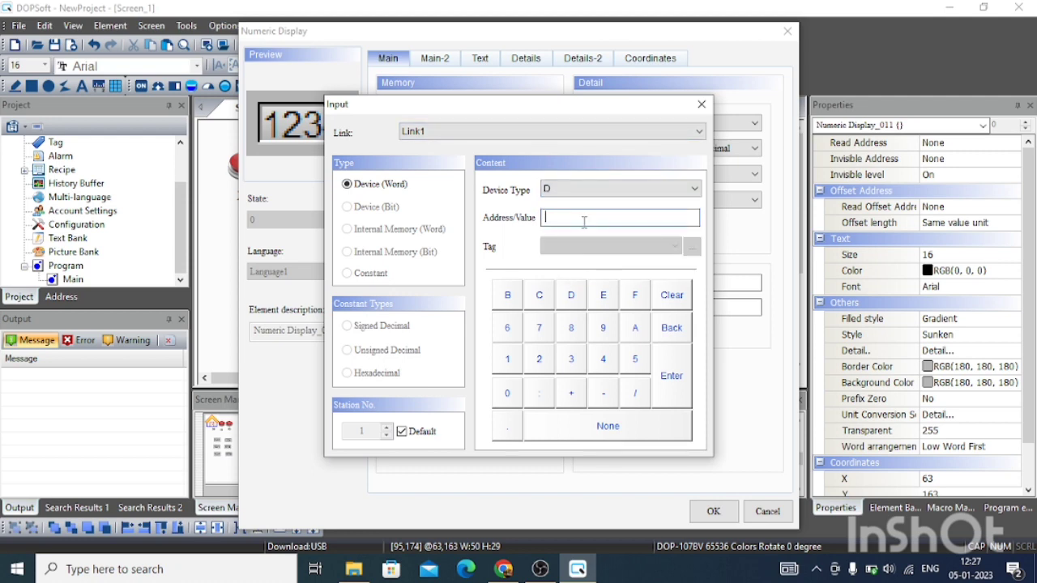
{"action": "type", "text": "0"}
{"action": "left_click", "coordinate": [667, 374]}
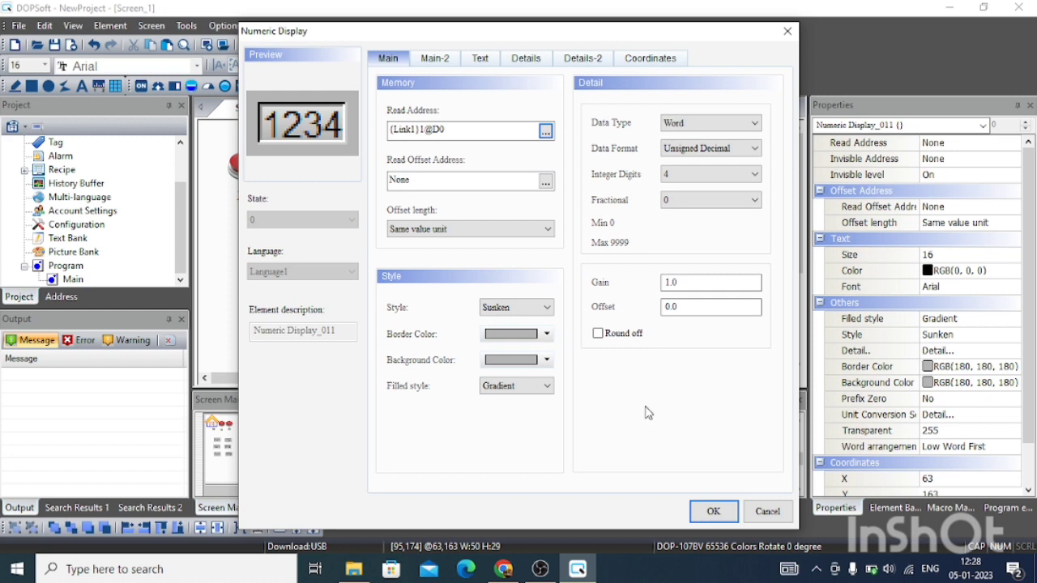
{"action": "left_click", "coordinate": [713, 514]}
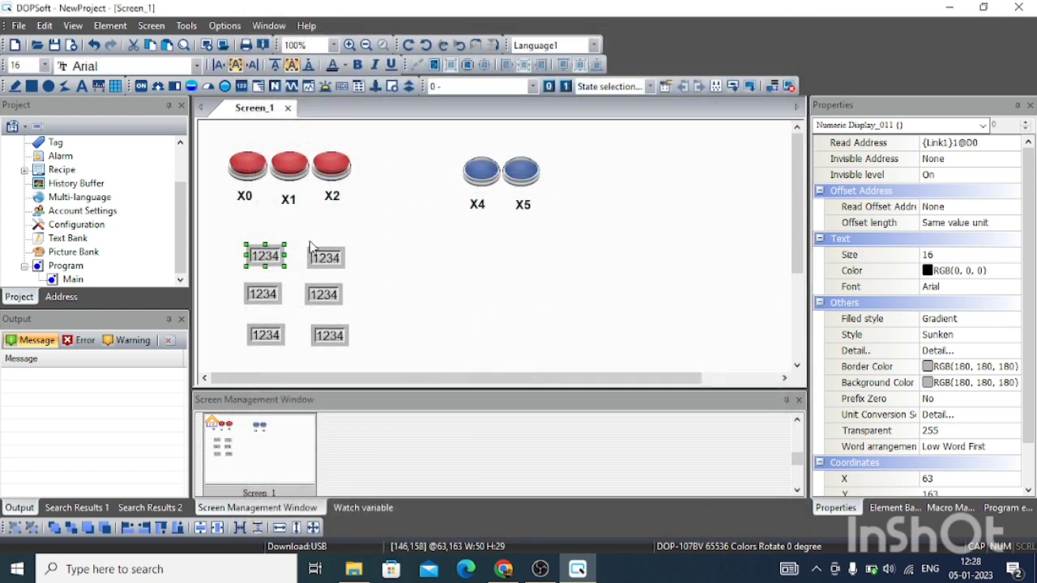
Assign D1 on Link1 as the read address of the numeric display at the right of the first row.
{"action": "left_click", "coordinate": [322, 259]}
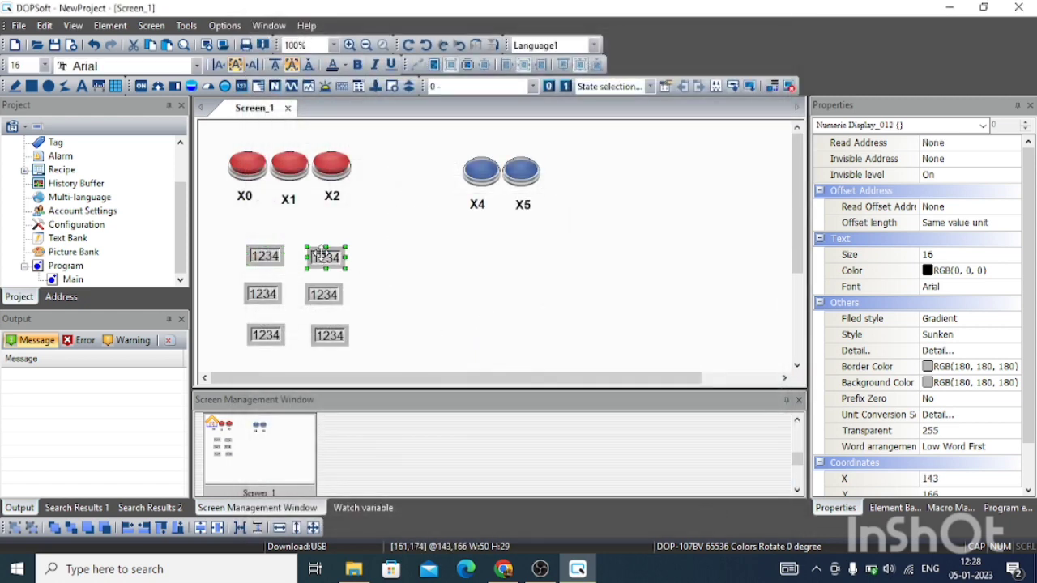
{"action": "double_click", "coordinate": [322, 257]}
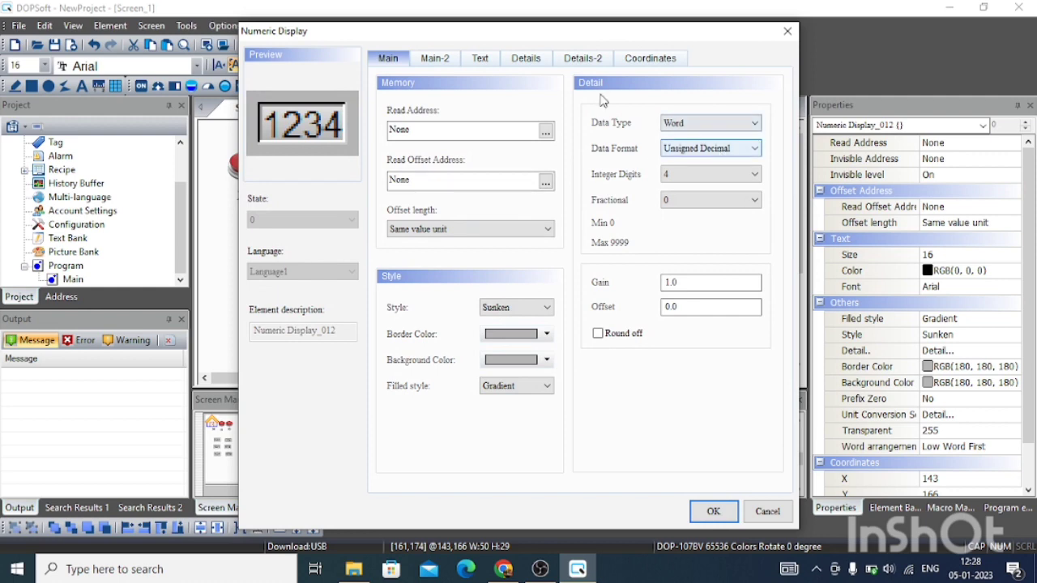
{"action": "left_click", "coordinate": [547, 131]}
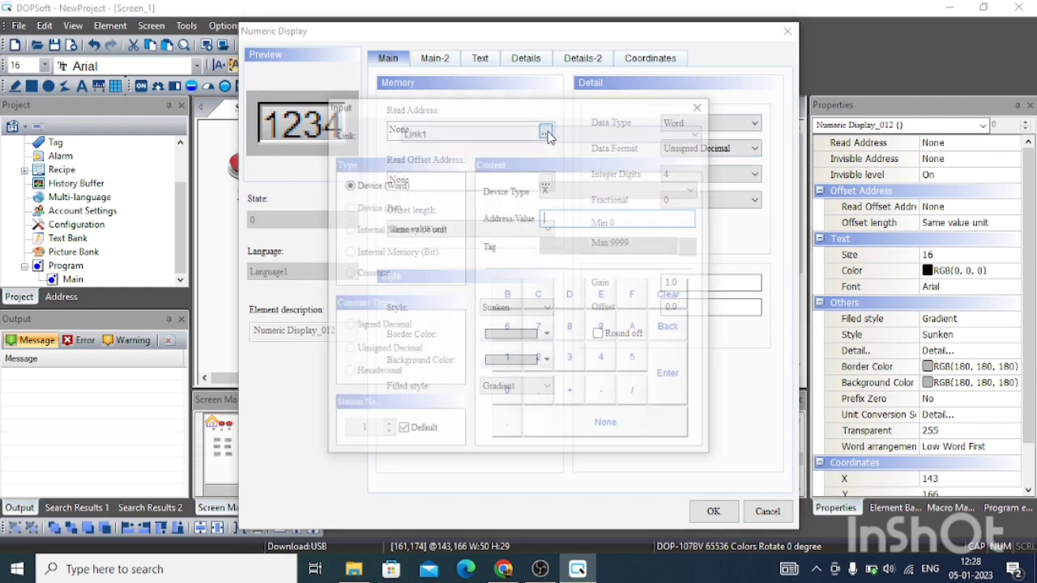
{"action": "left_click", "coordinate": [556, 189]}
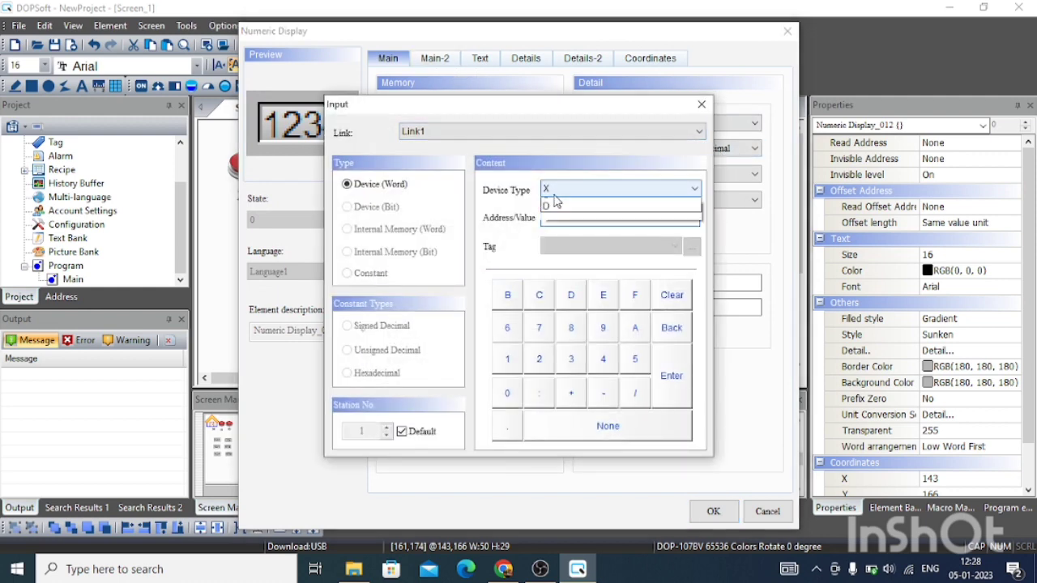
{"action": "left_click", "coordinate": [554, 273]}
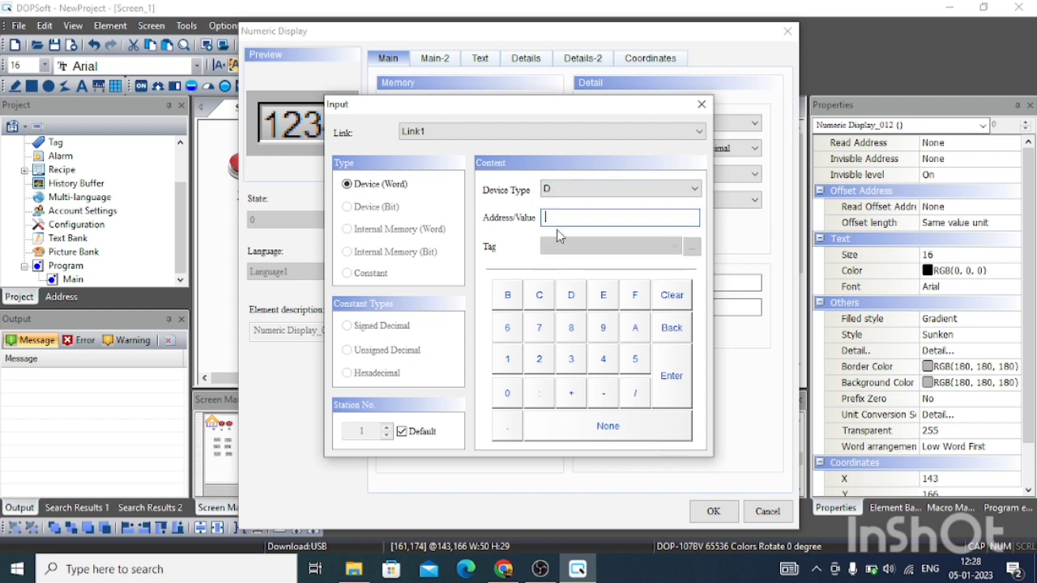
{"action": "type", "text": "1"}
{"action": "left_click", "coordinate": [687, 403]}
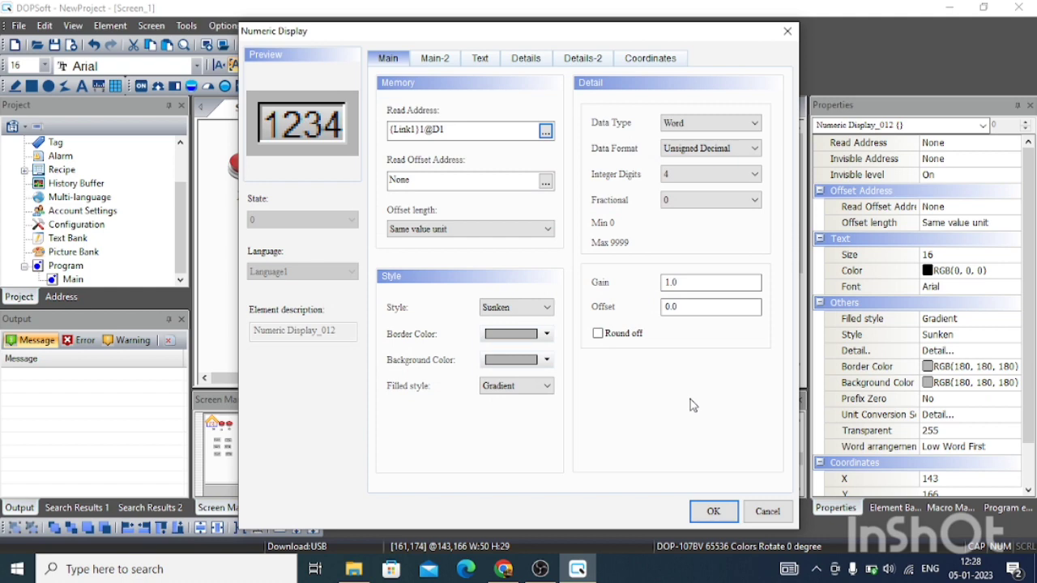
{"action": "left_click", "coordinate": [714, 513]}
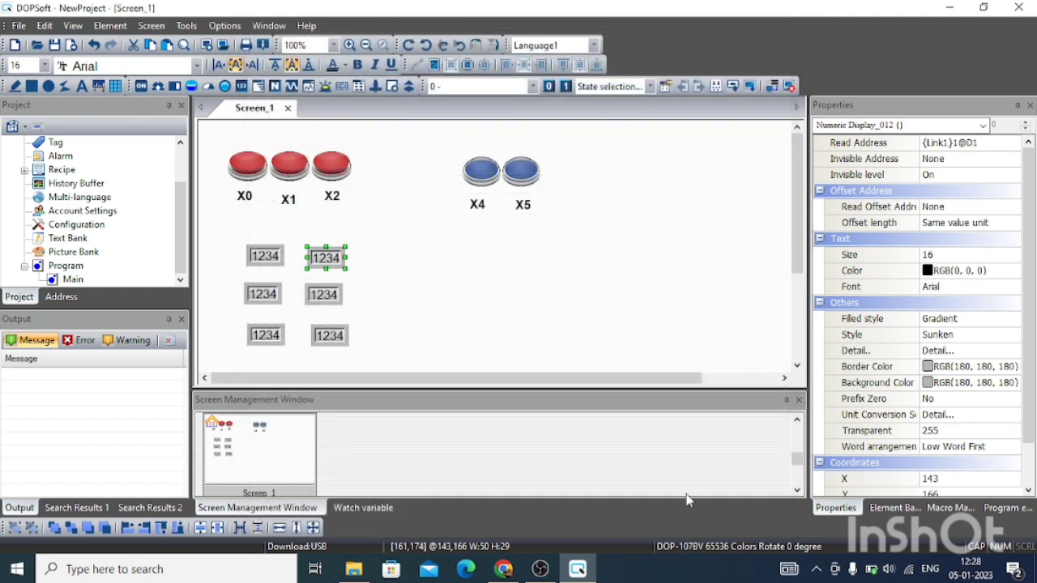
Assign T0 on Link1 as the read address of the numeric display at the left of the second row.
{"action": "double_click", "coordinate": [257, 289]}
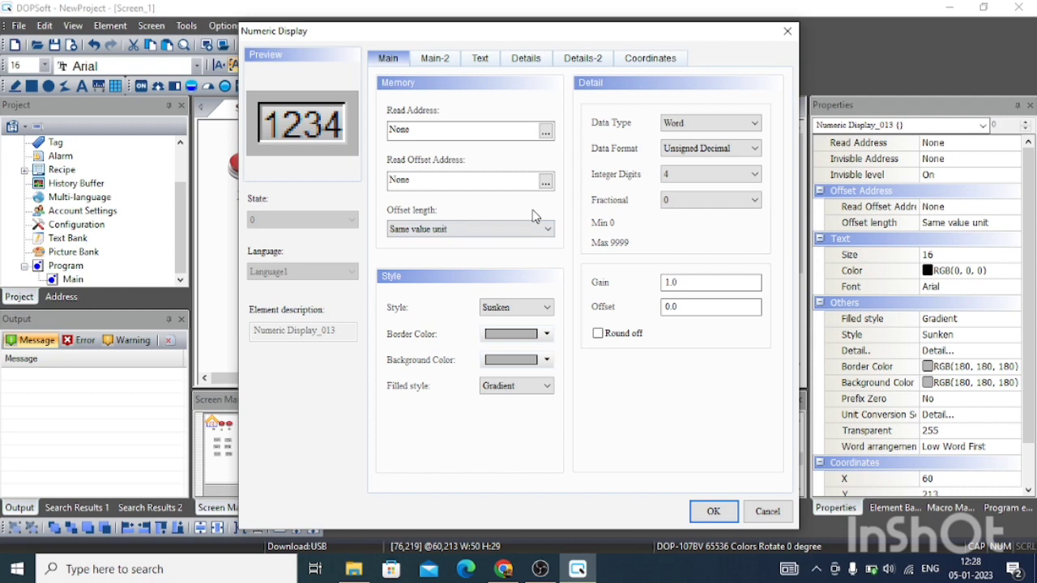
{"action": "left_click", "coordinate": [545, 132]}
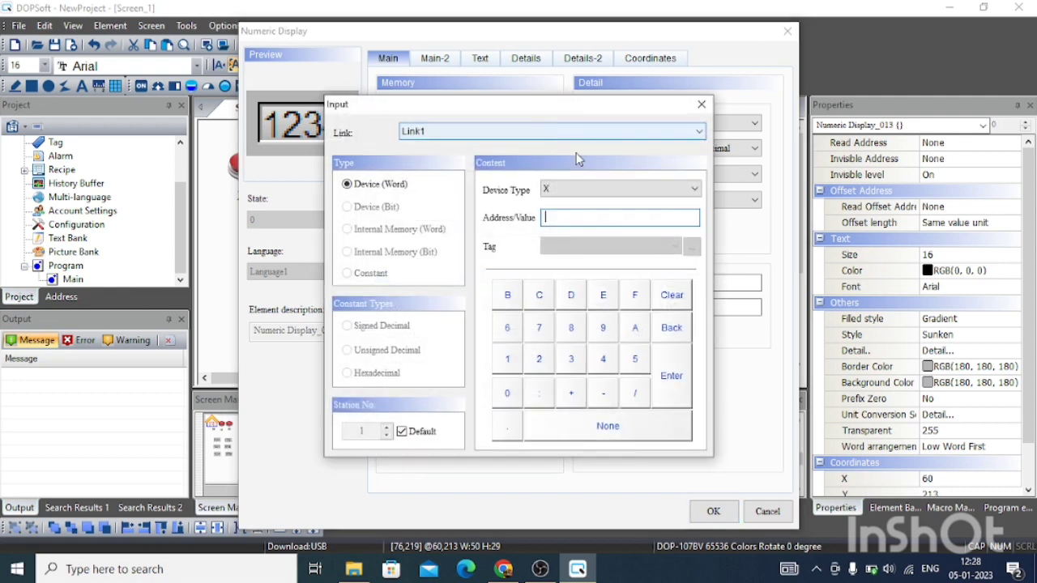
{"action": "left_click", "coordinate": [548, 190]}
{"action": "left_click", "coordinate": [554, 238]}
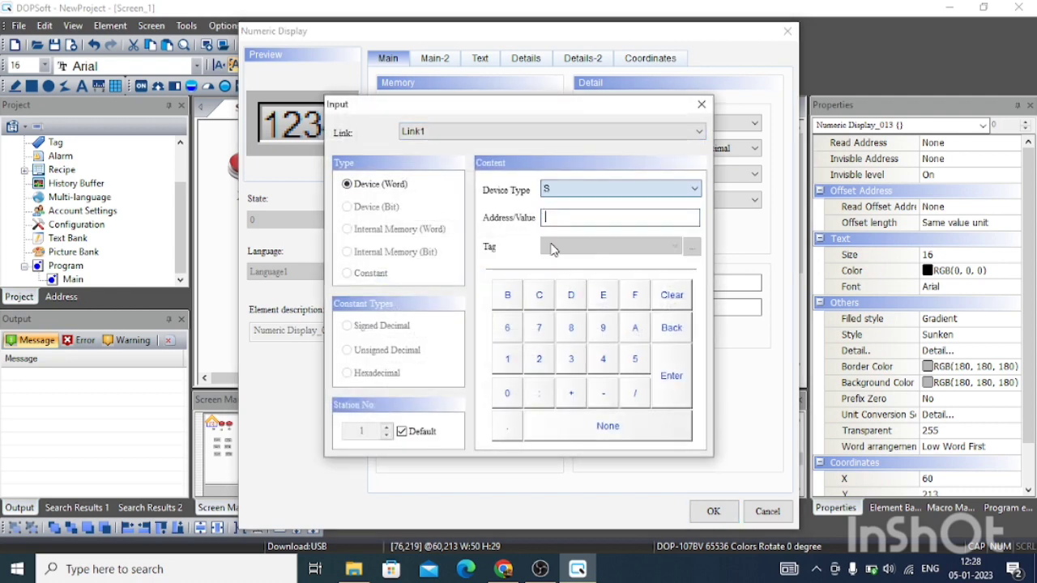
{"action": "left_click", "coordinate": [546, 191]}
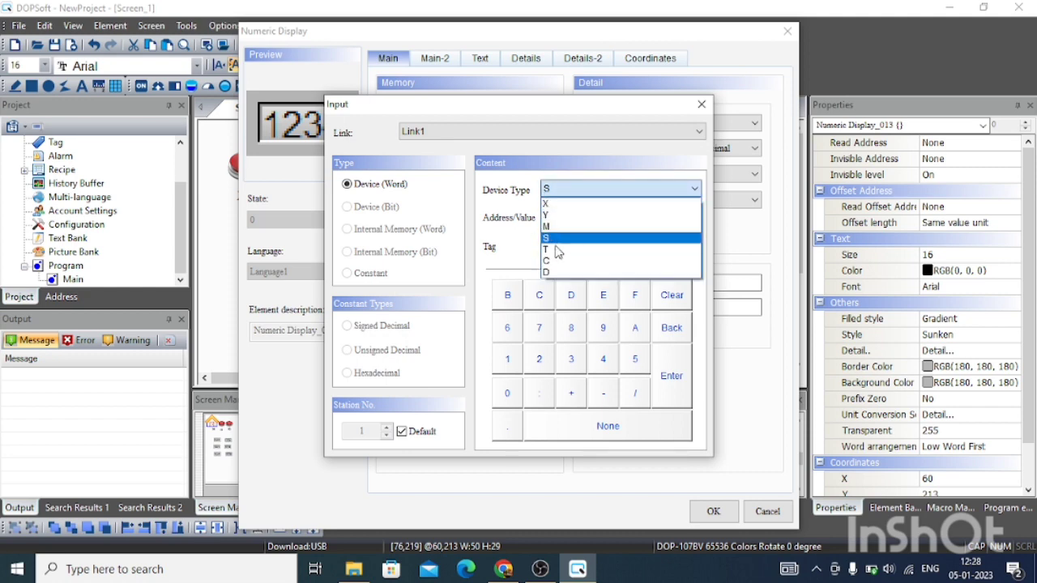
{"action": "left_click", "coordinate": [556, 252]}
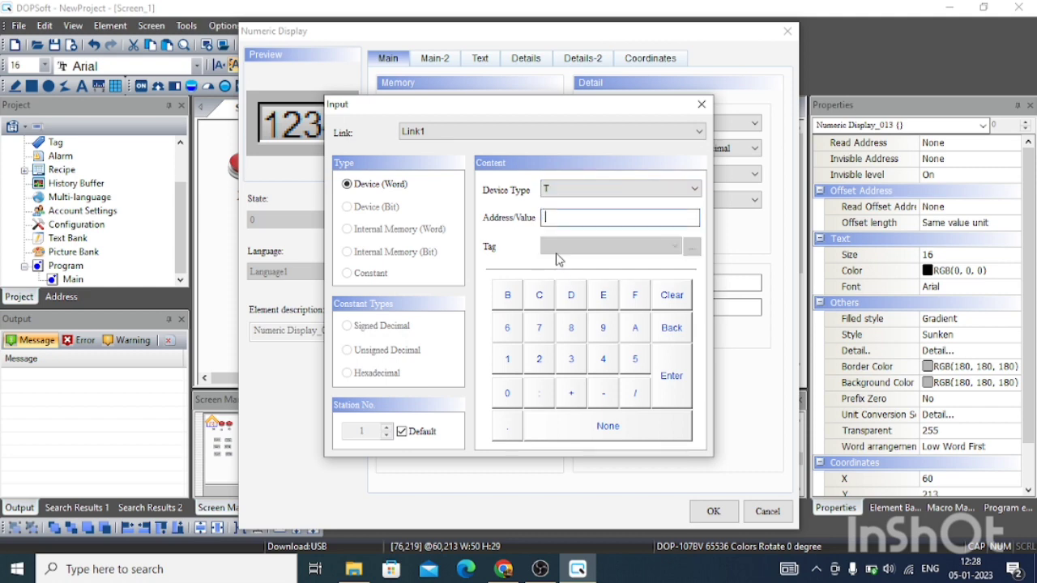
{"action": "type", "text": "1"}
{"action": "left_click", "coordinate": [695, 372]}
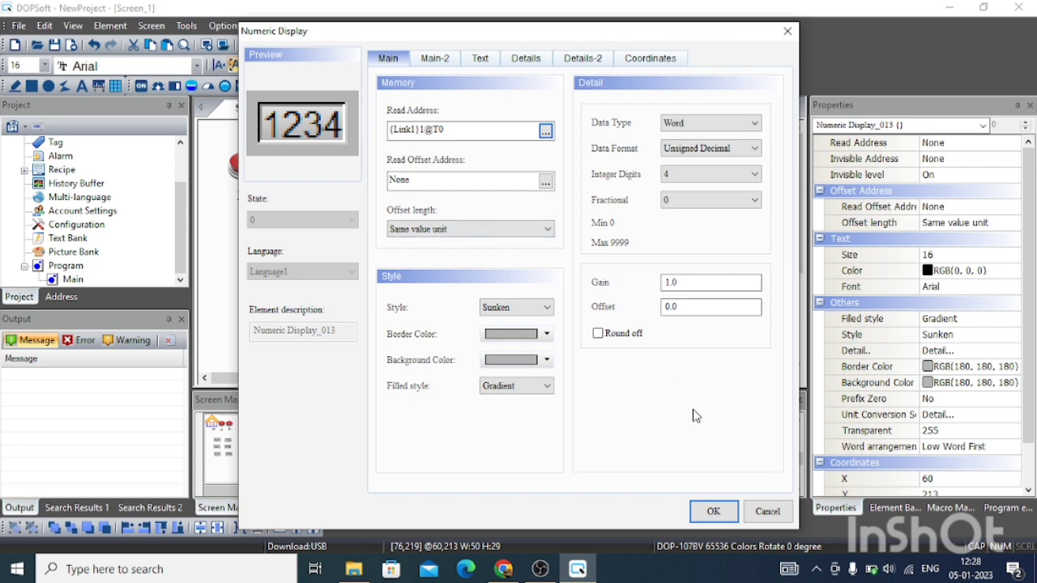
{"action": "left_click", "coordinate": [709, 511]}
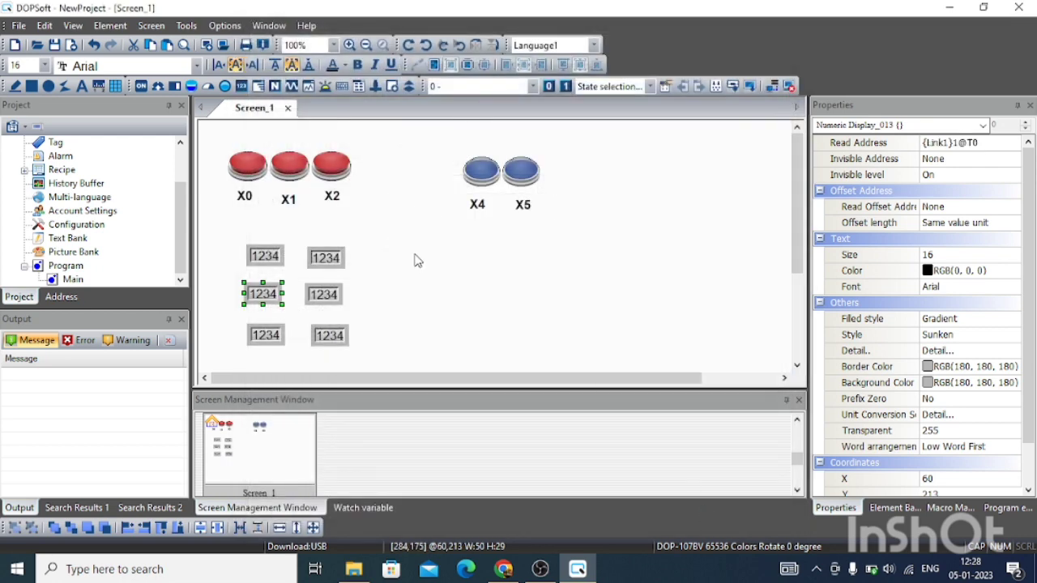
Assign T1 on Link1 as the read address of the numeric display at the right of the second row.
{"action": "left_click", "coordinate": [326, 297]}
{"action": "double_click", "coordinate": [326, 297]}
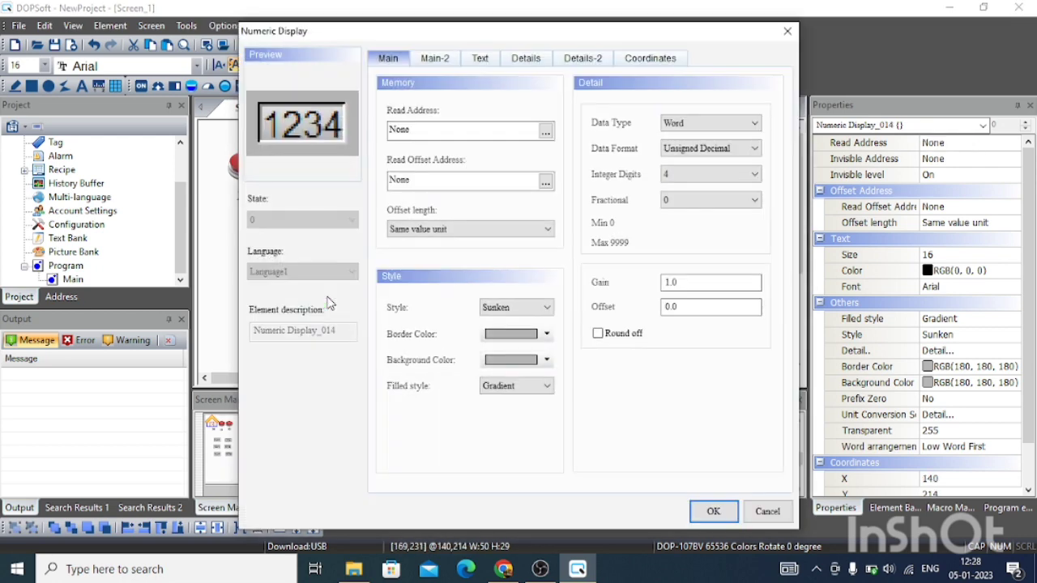
{"action": "left_click", "coordinate": [545, 132]}
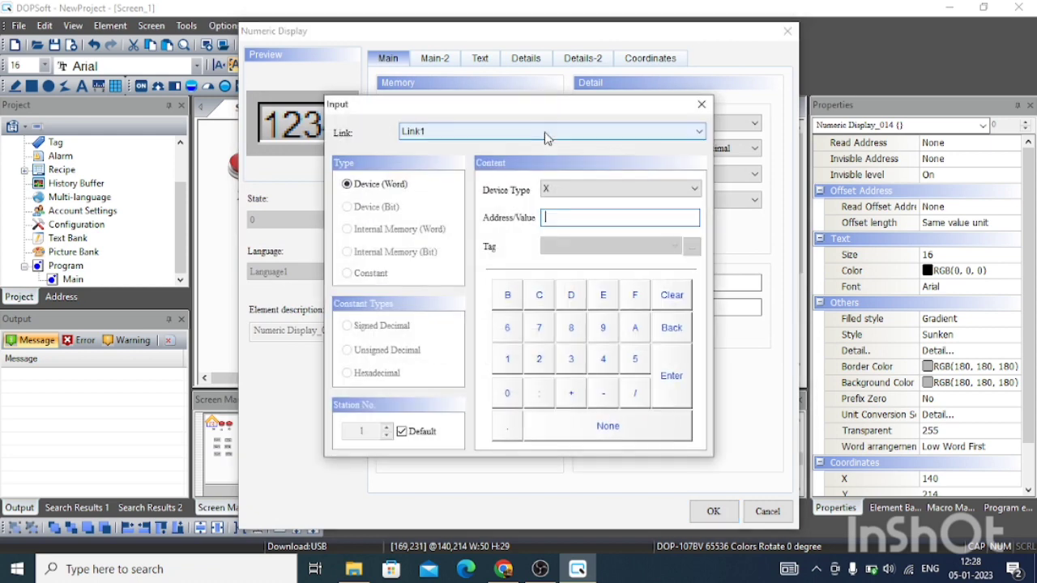
{"action": "left_click", "coordinate": [549, 191]}
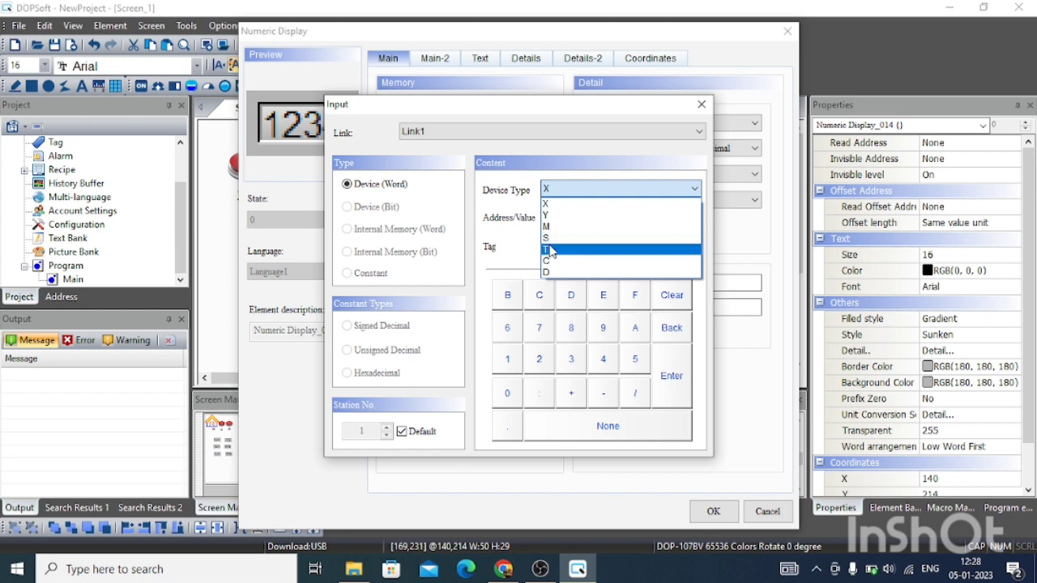
{"action": "left_click", "coordinate": [551, 250]}
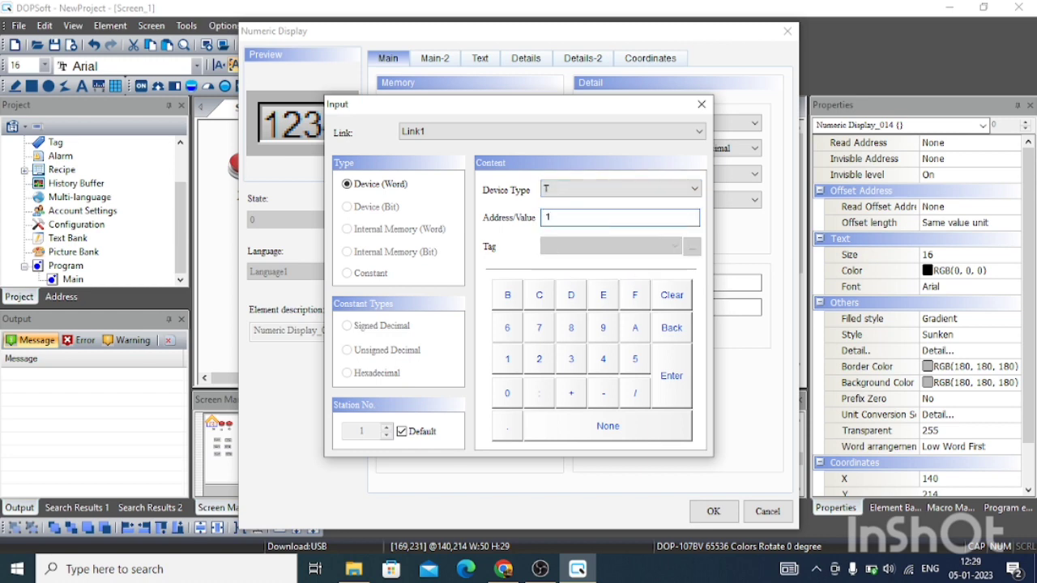
{"action": "left_click", "coordinate": [672, 375]}
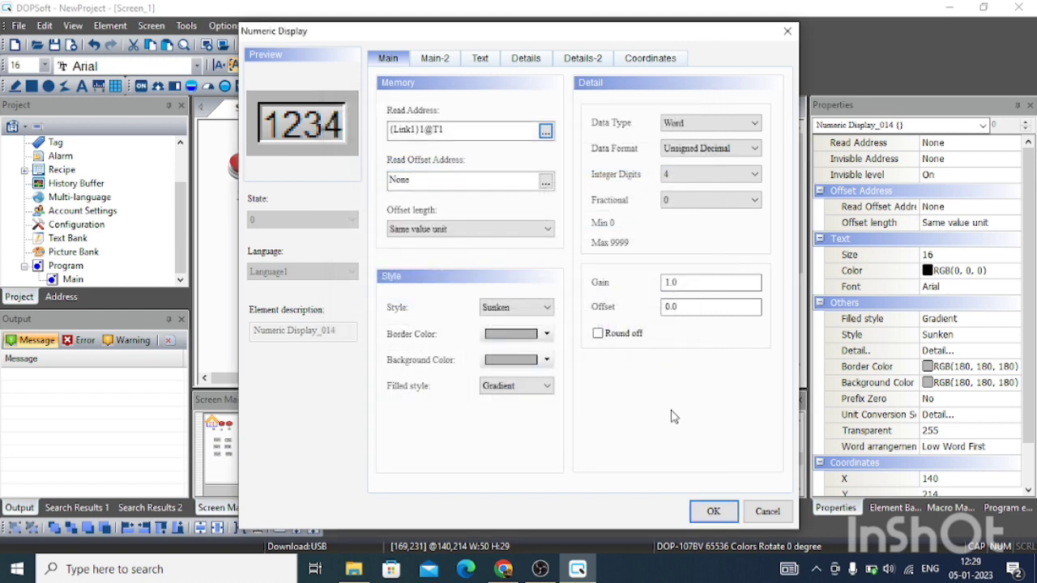
{"action": "left_click", "coordinate": [705, 513]}
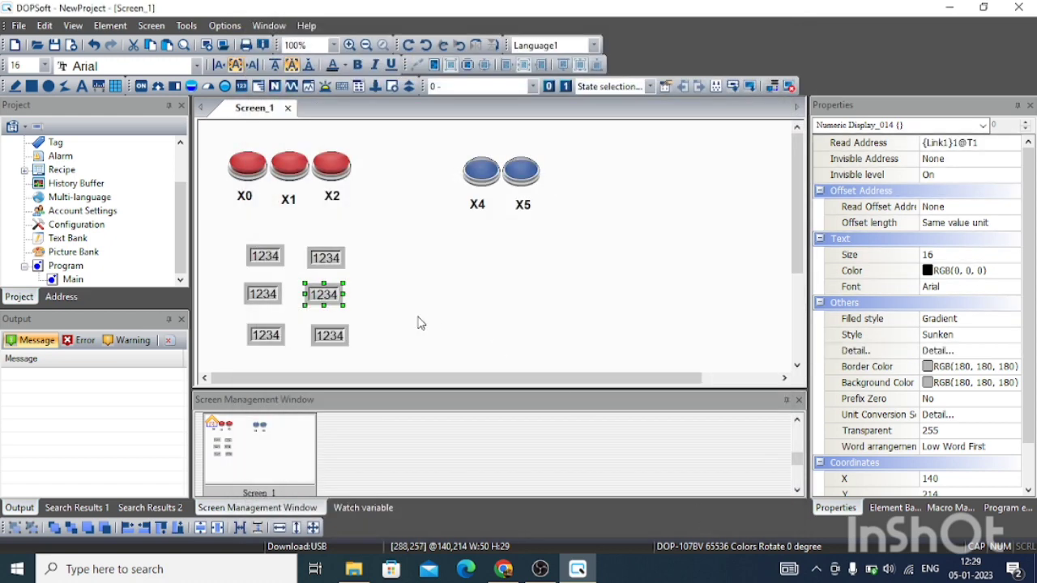
Assign T1 on Link1 as the read address of the numeric display at the left of the third row.
{"action": "left_click", "coordinate": [277, 335]}
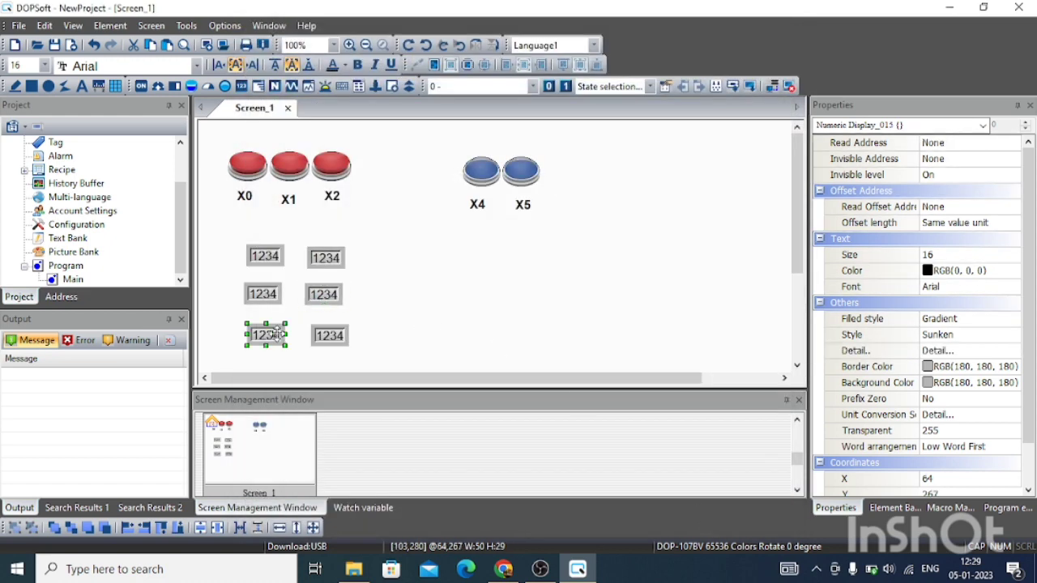
{"action": "double_click", "coordinate": [277, 335]}
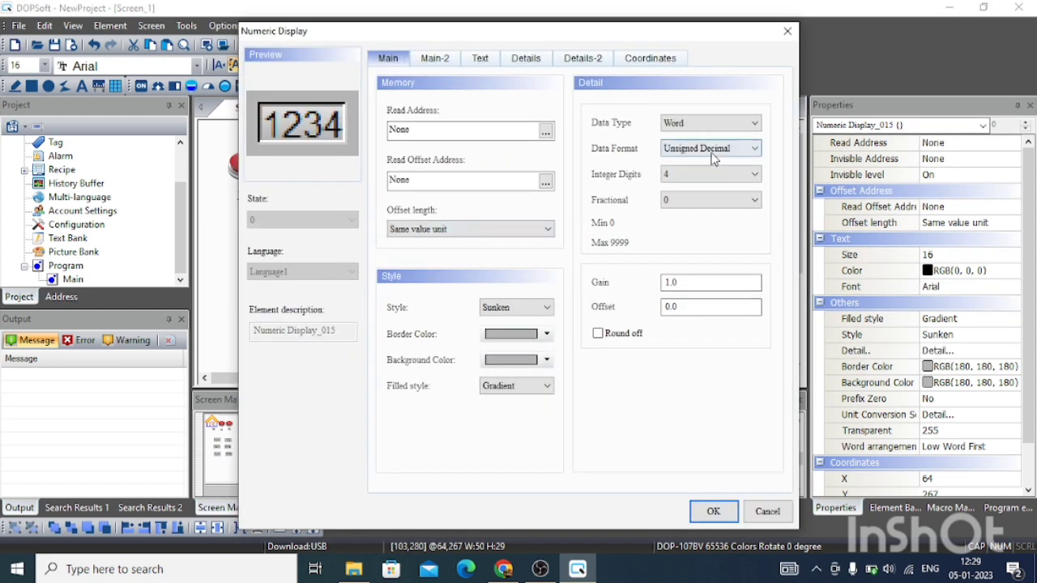
{"action": "left_click", "coordinate": [482, 127]}
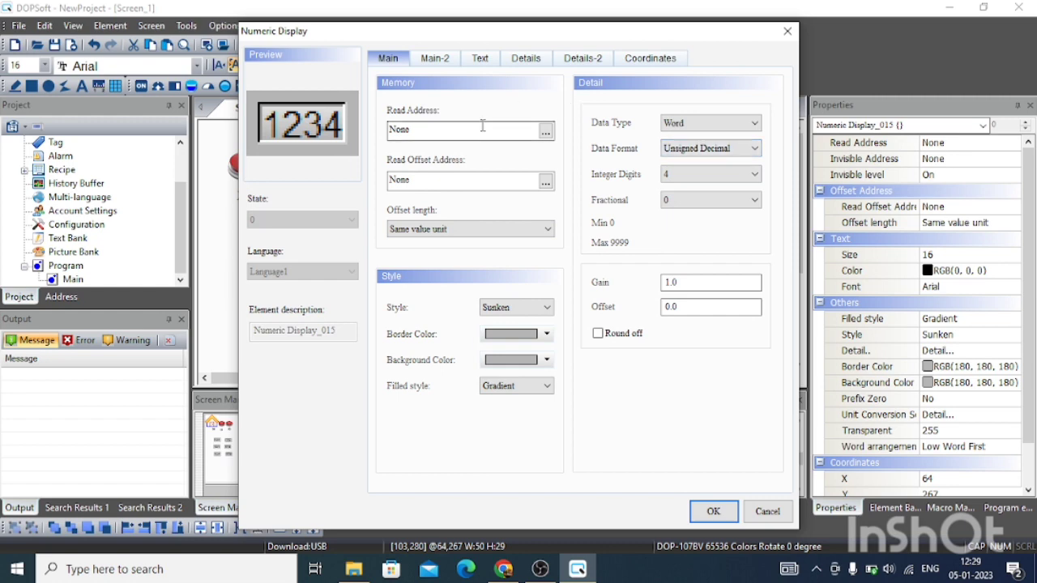
{"action": "left_click", "coordinate": [546, 132]}
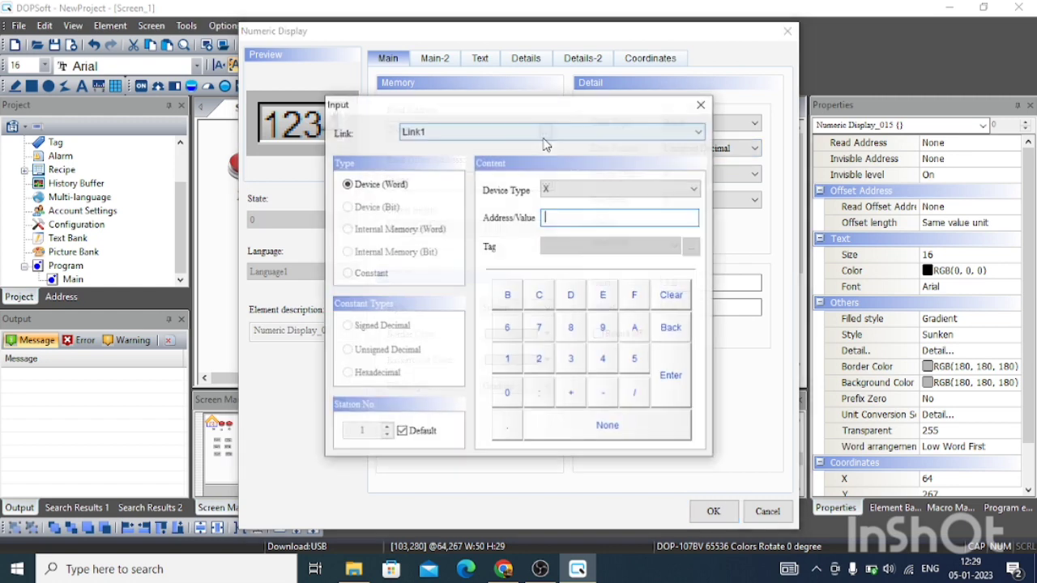
{"action": "left_click", "coordinate": [595, 194]}
{"action": "left_click", "coordinate": [591, 235]}
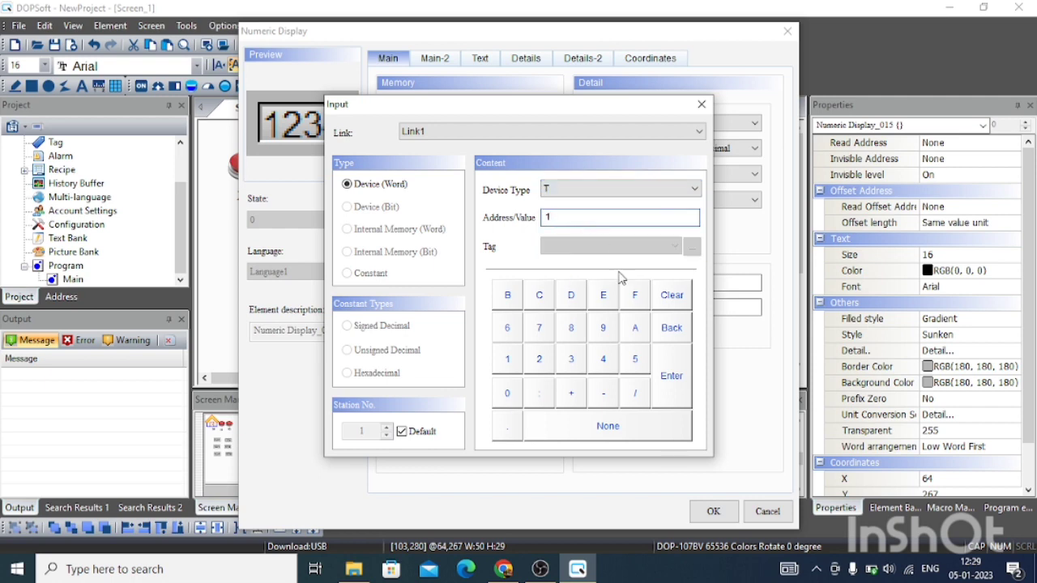
{"action": "left_click", "coordinate": [681, 377]}
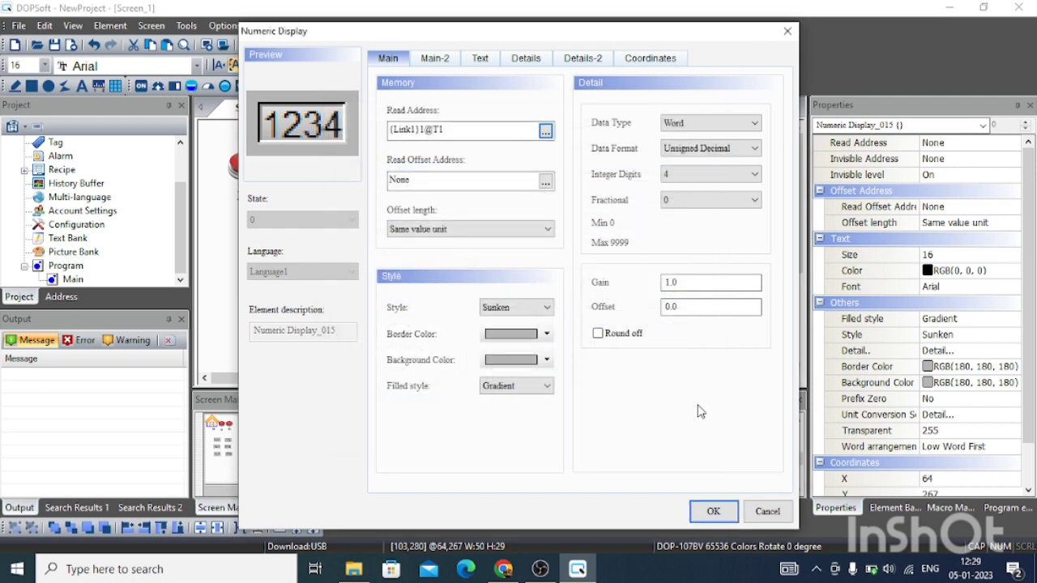
{"action": "left_click", "coordinate": [701, 513]}
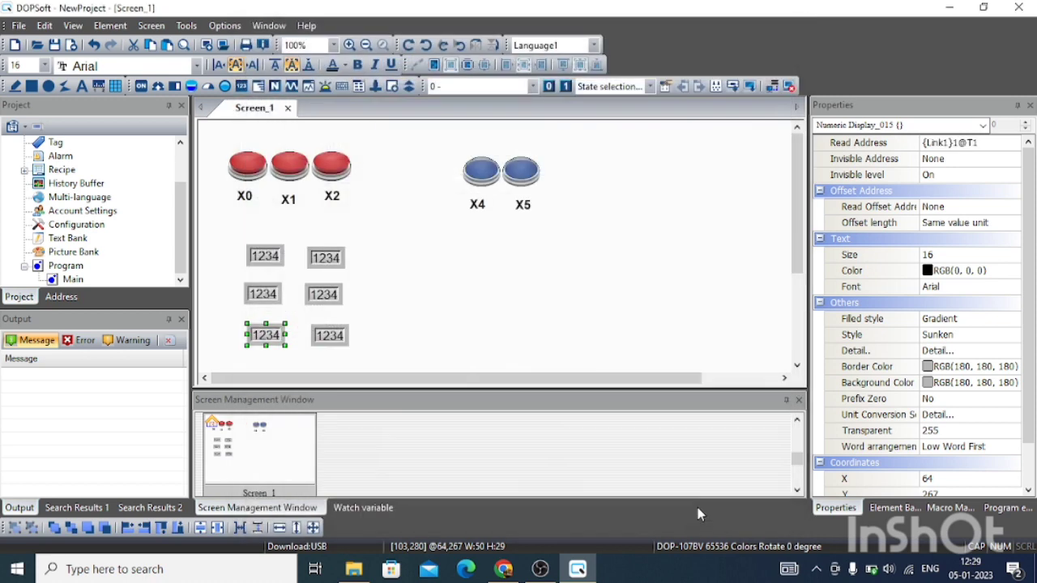
Assign T1 on Link1 as the read address of the numeric display at the right of the third row.
{"action": "double_click", "coordinate": [339, 342]}
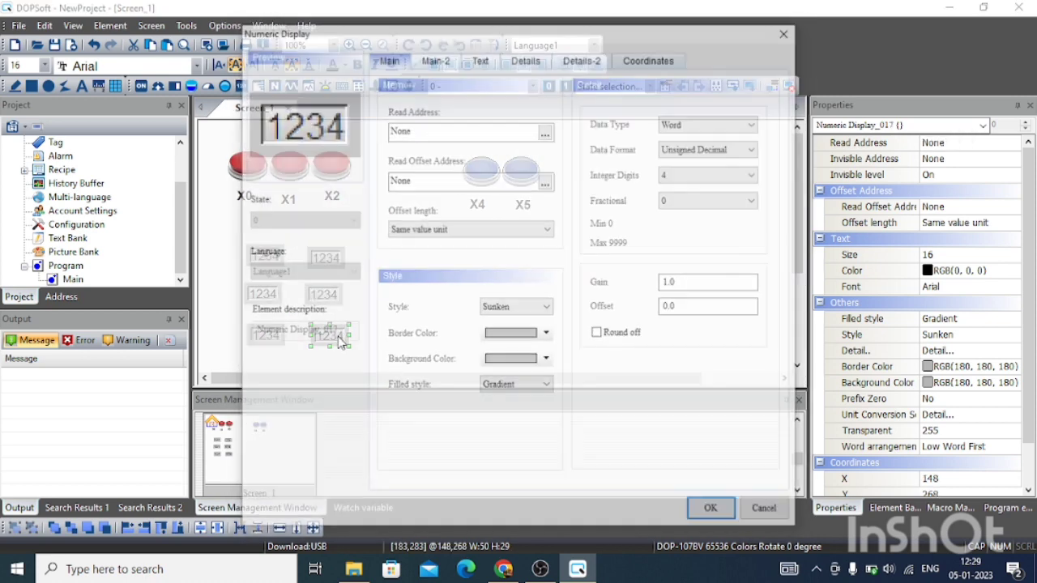
{"action": "left_click", "coordinate": [546, 133]}
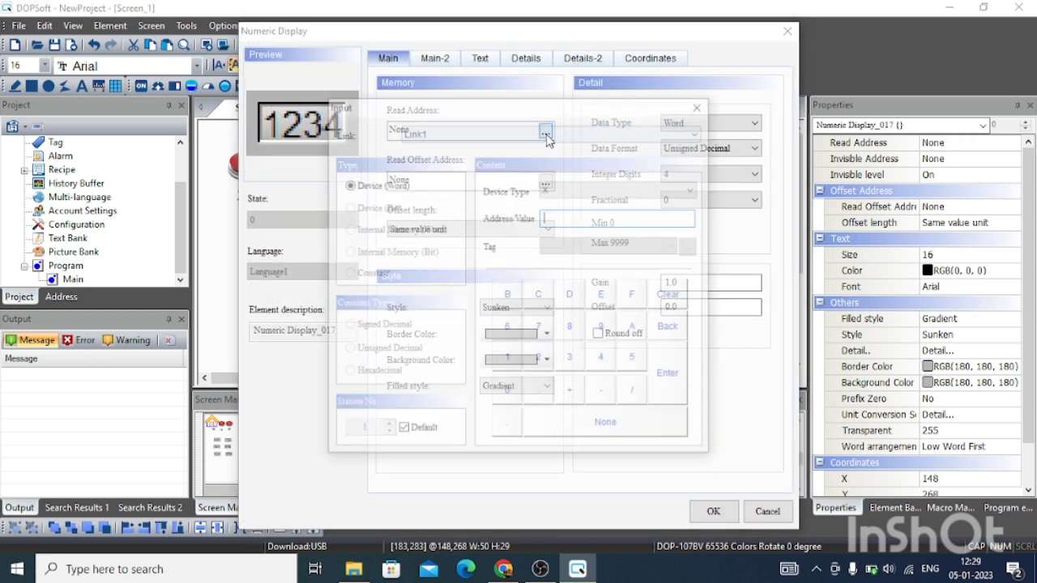
{"action": "left_click", "coordinate": [560, 190]}
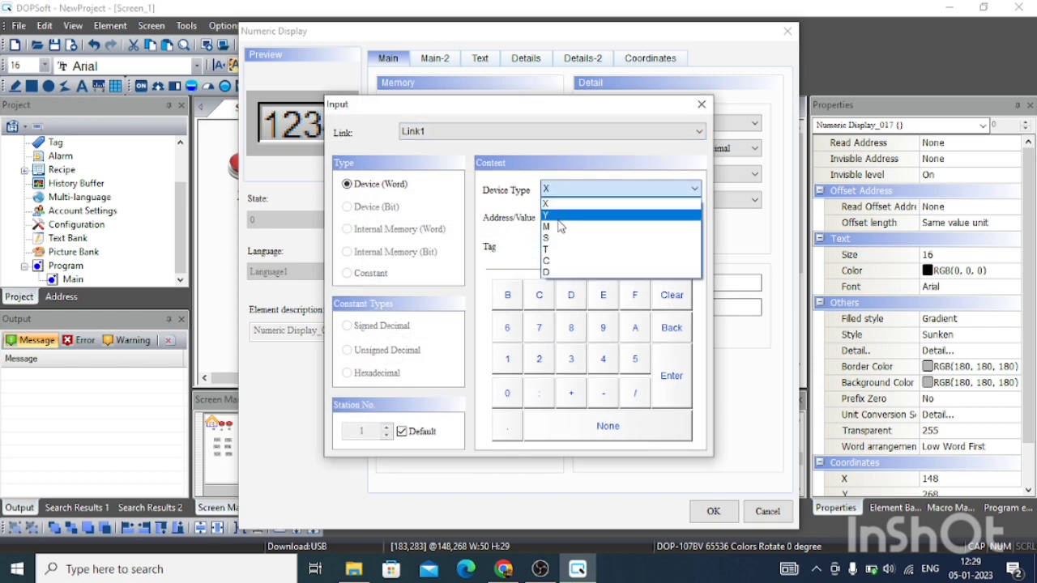
{"action": "left_click", "coordinate": [548, 249]}
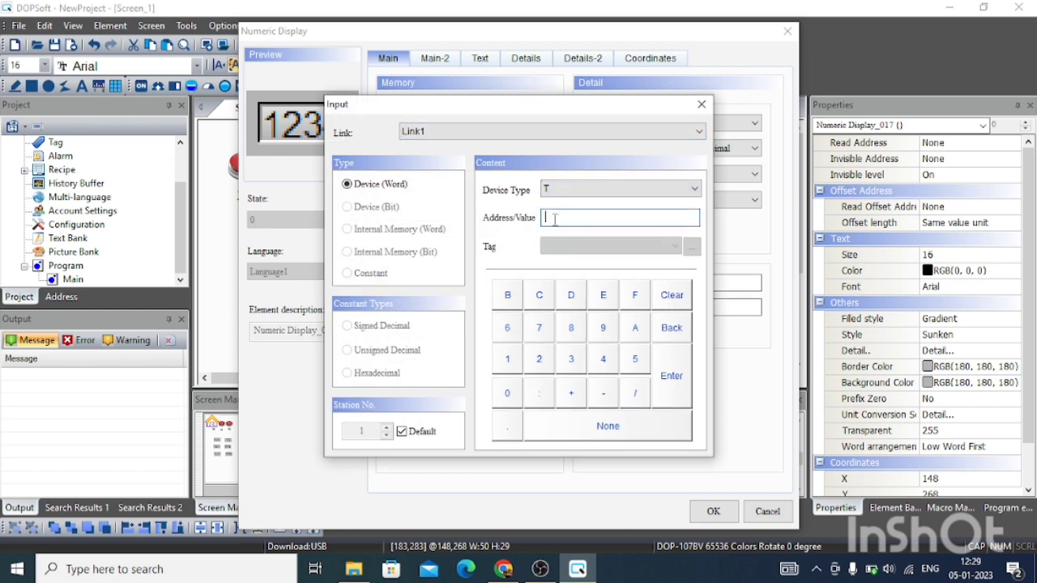
{"action": "type", "text": "1"}
{"action": "left_click", "coordinate": [668, 374]}
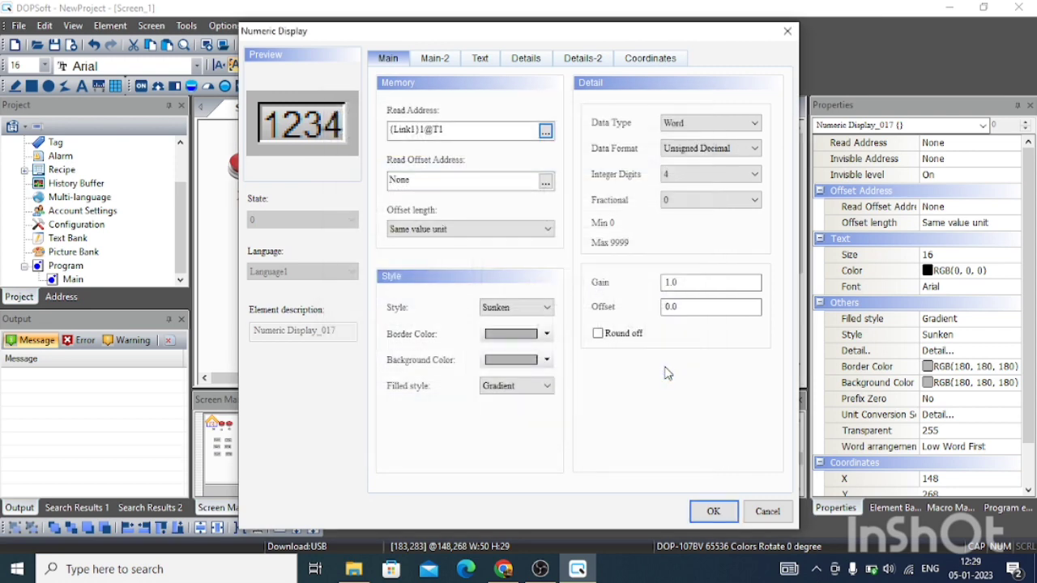
{"action": "left_click", "coordinate": [713, 511]}
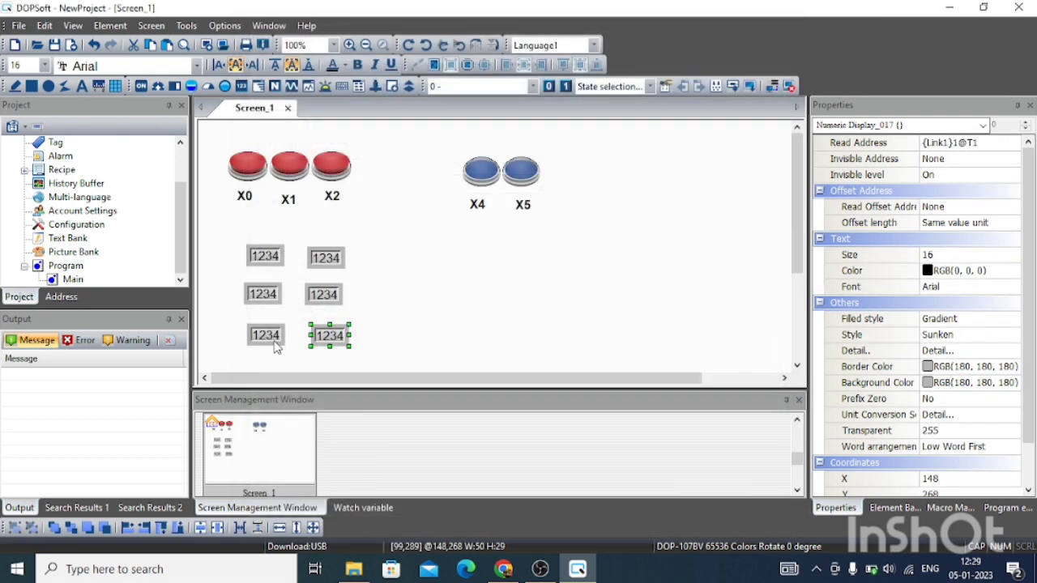
Change the read address of the numeric display at the left of the third row to T0 on Link1.
{"action": "double_click", "coordinate": [269, 339]}
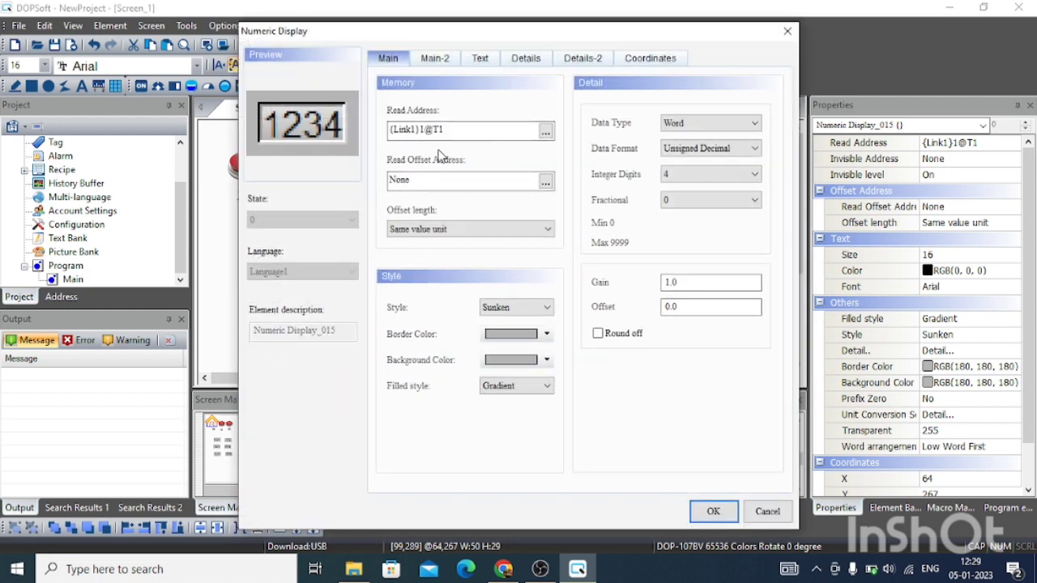
{"action": "left_click", "coordinate": [547, 132]}
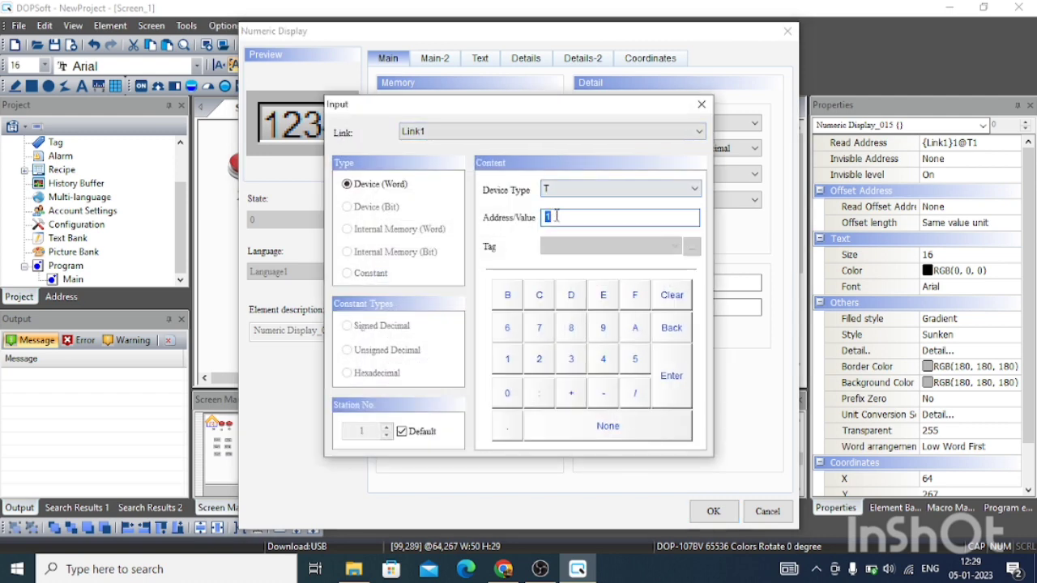
{"action": "type", "text": "0"}
{"action": "left_click", "coordinate": [665, 377]}
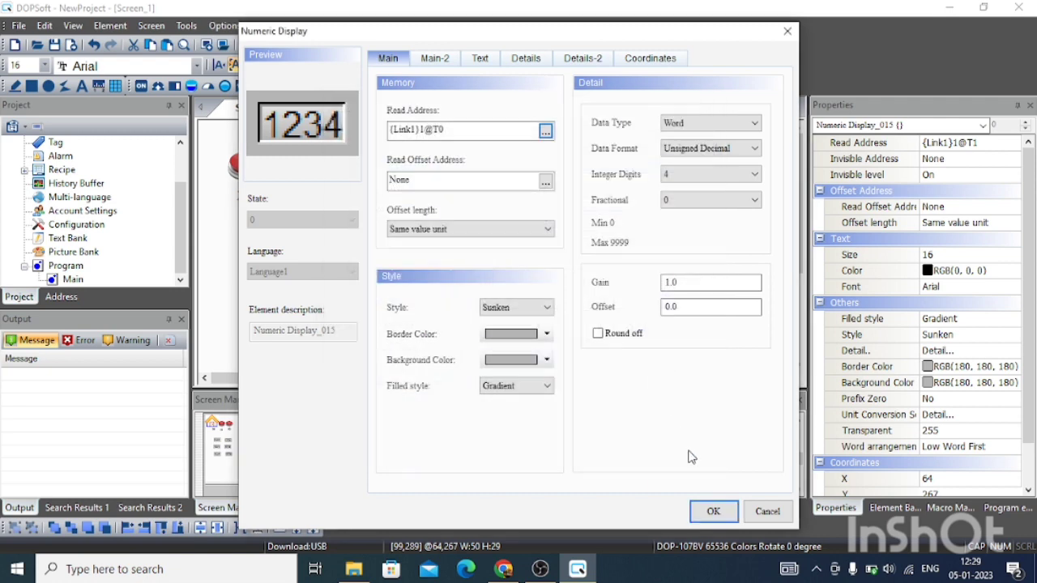
{"action": "left_click", "coordinate": [713, 512]}
{"action": "left_click", "coordinate": [496, 292]}
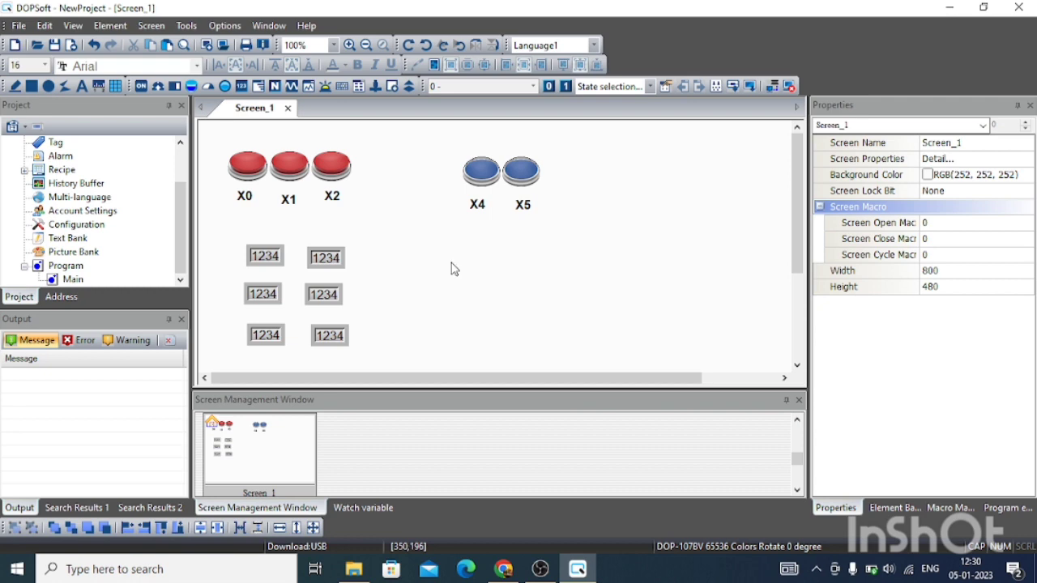
Draw a numeric entry element about 42 by 26 in size to the right of the first row of displays.
{"action": "left_click", "coordinate": [275, 87]}
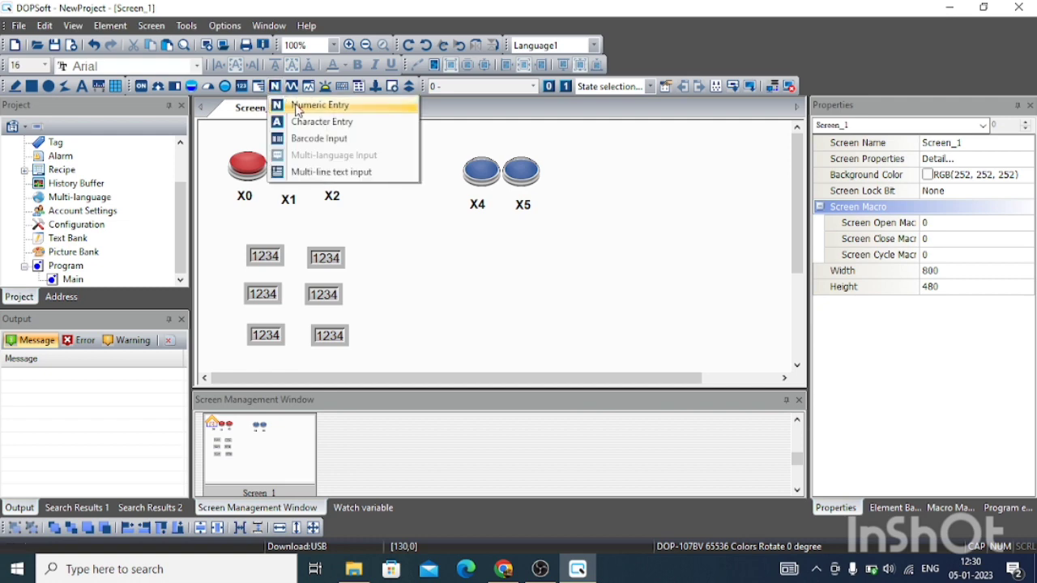
{"action": "left_click", "coordinate": [295, 109]}
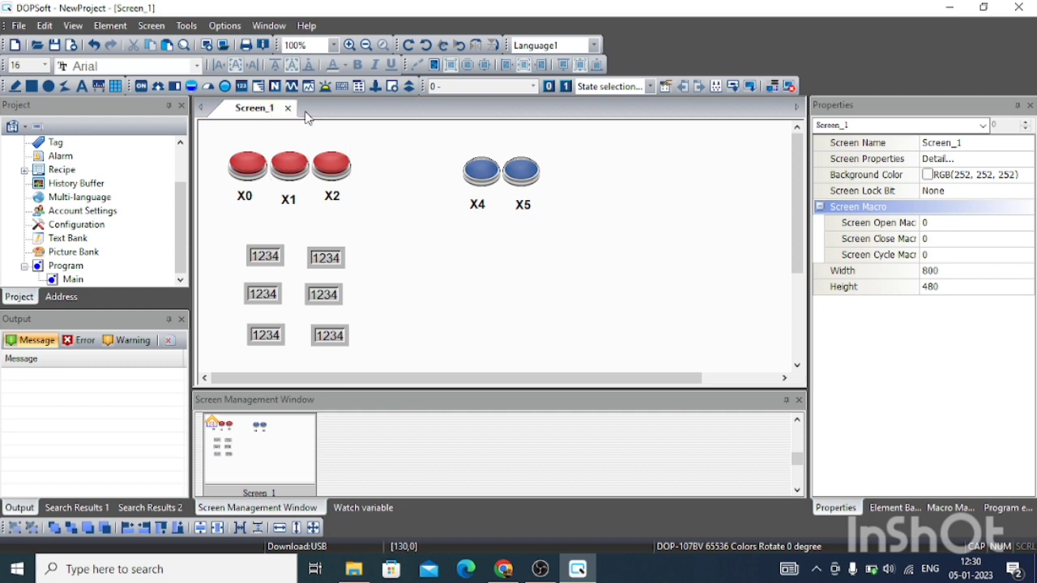
{"action": "left_click_drag", "start_coordinate": [386, 251], "coordinate": [419, 271]}
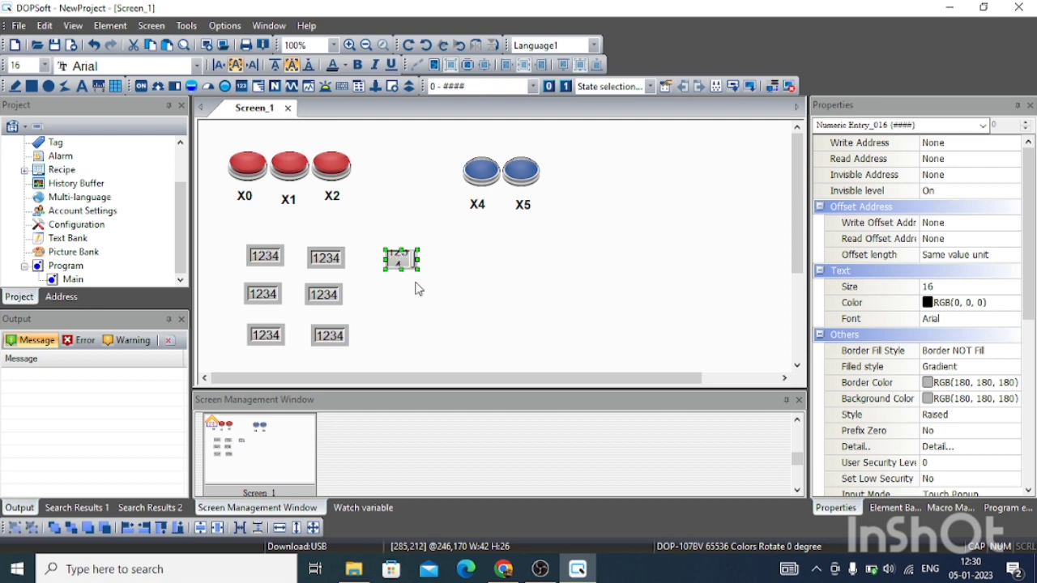
Paste two copies of the numeric entry beside the second and third rows, and shift the first entry slightly to line up with them.
{"action": "key", "text": "ctrl+v"}
{"action": "key", "text": "ctrl+v"}
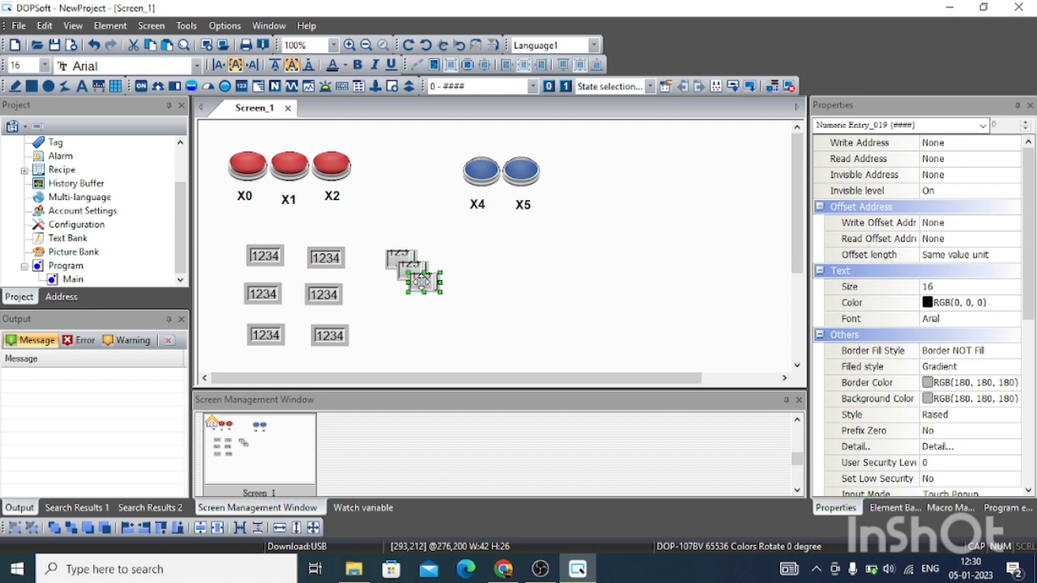
{"action": "left_click_drag", "start_coordinate": [424, 282], "coordinate": [396, 335]}
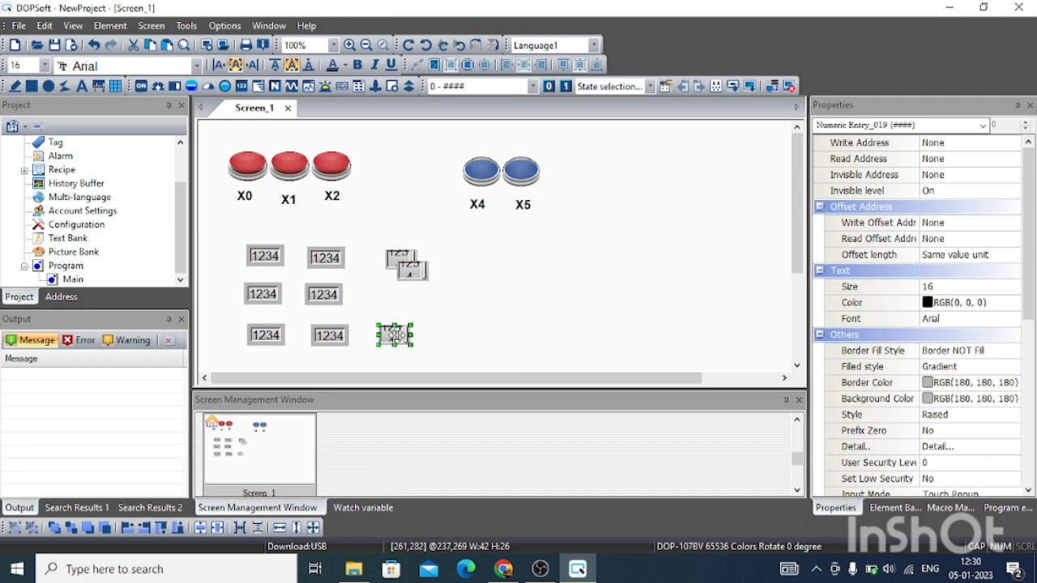
{"action": "left_click", "coordinate": [415, 270]}
{"action": "left_click_drag", "start_coordinate": [415, 270], "coordinate": [396, 294]}
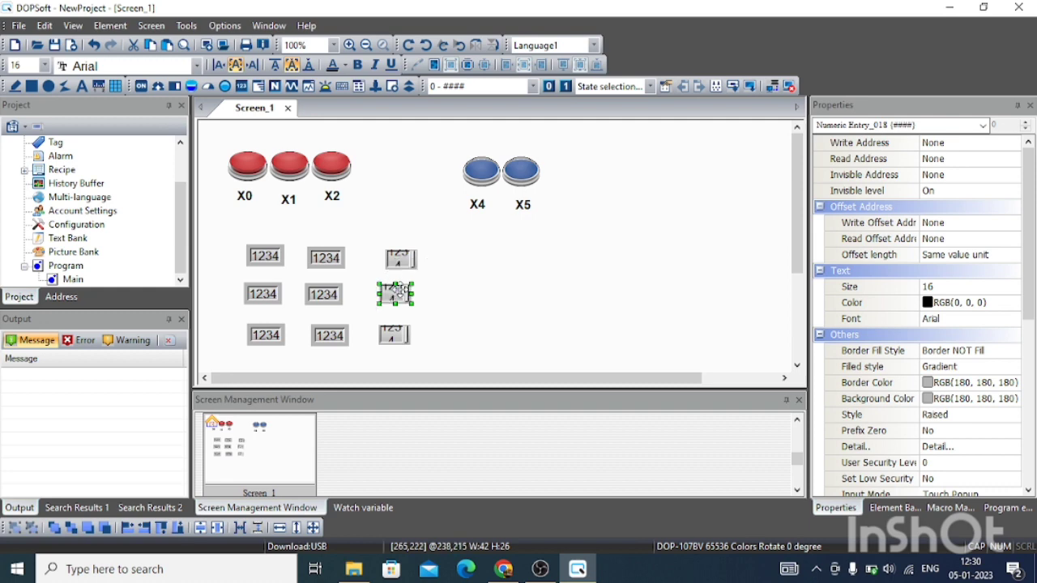
{"action": "left_click", "coordinate": [467, 284]}
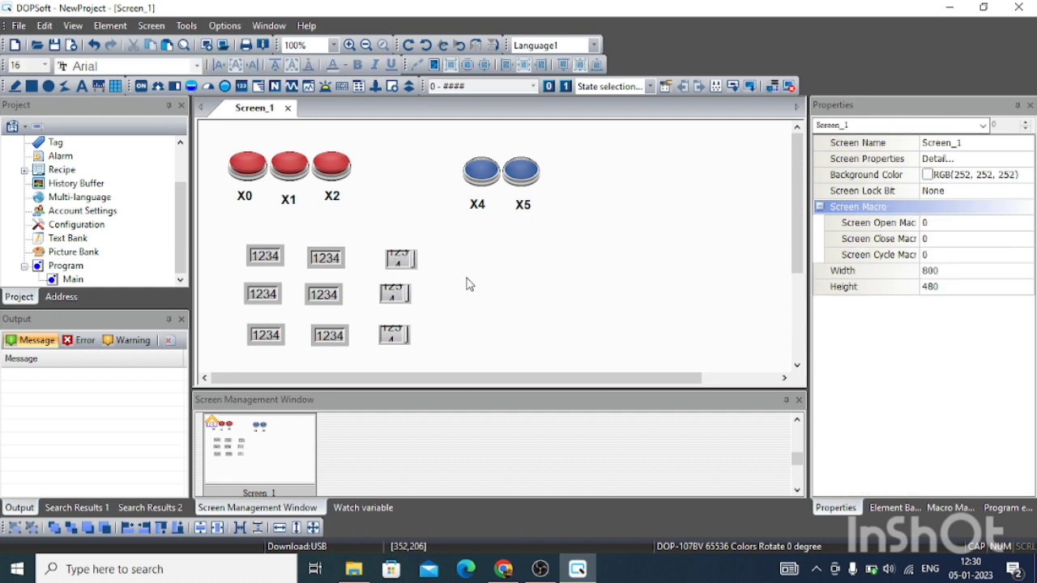
{"action": "left_click", "coordinate": [393, 251]}
{"action": "left_click_drag", "start_coordinate": [398, 247], "coordinate": [388, 246]}
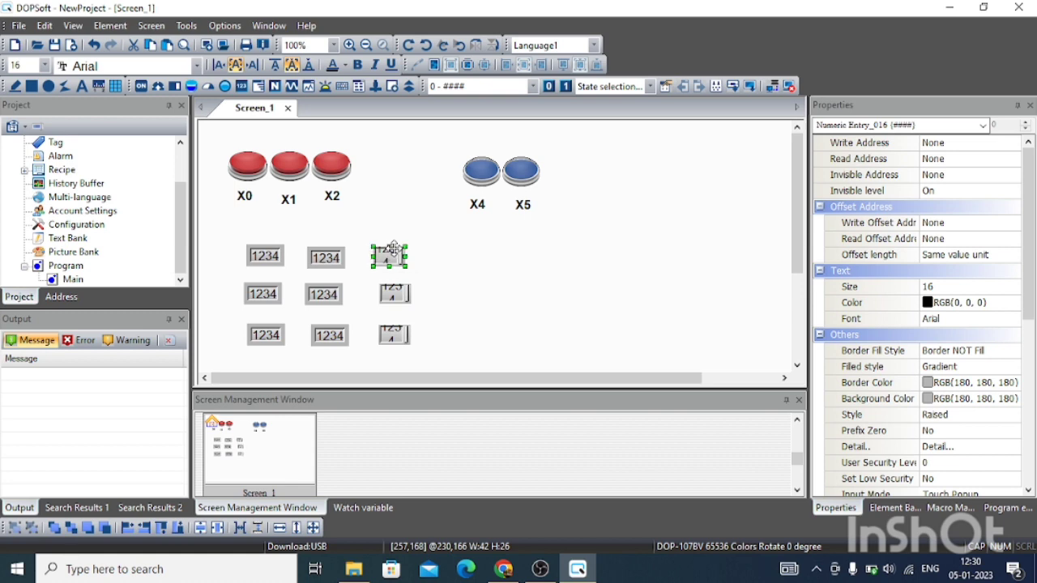
{"action": "left_click", "coordinate": [481, 271]}
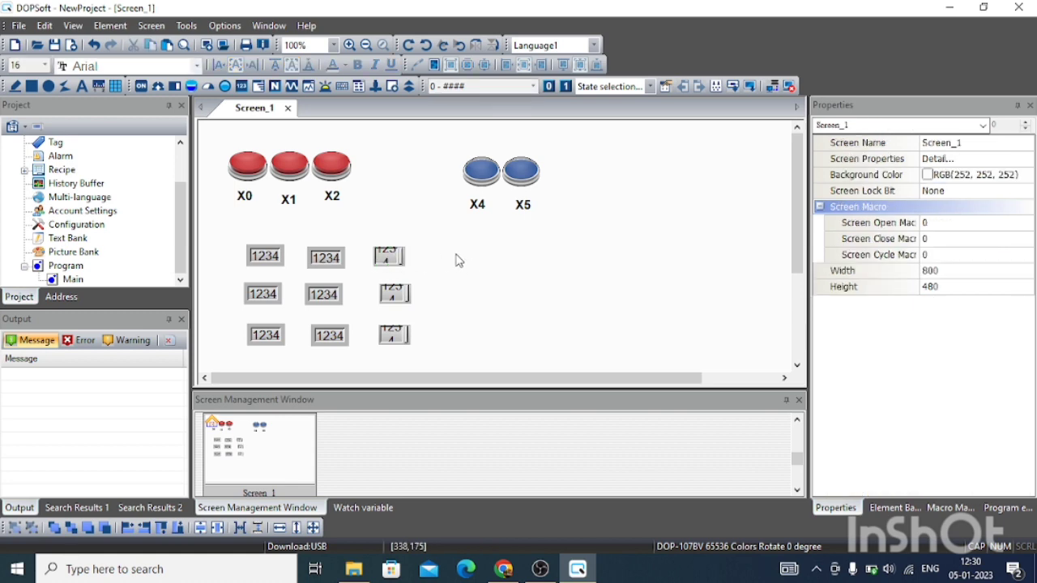
Assign D0 on Link1 as the write address of the numeric entry in the first row.
{"action": "double_click", "coordinate": [388, 264]}
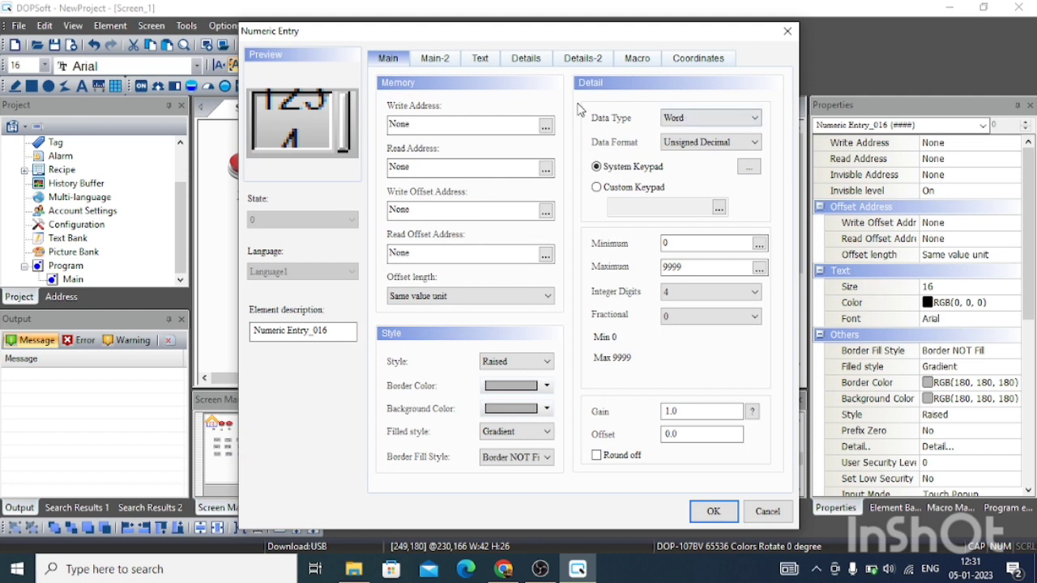
{"action": "left_click", "coordinate": [546, 127]}
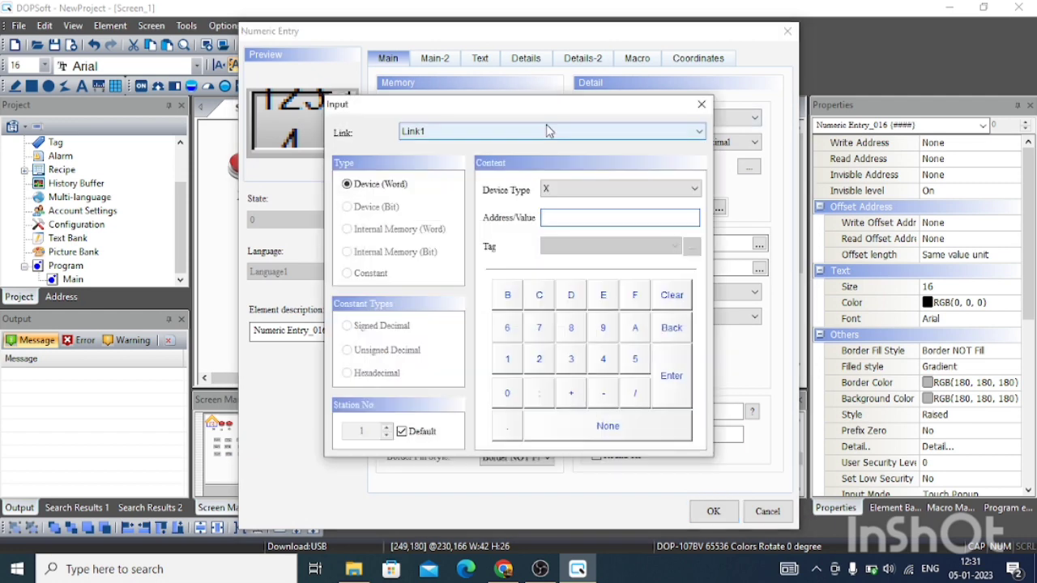
{"action": "left_click", "coordinate": [567, 194]}
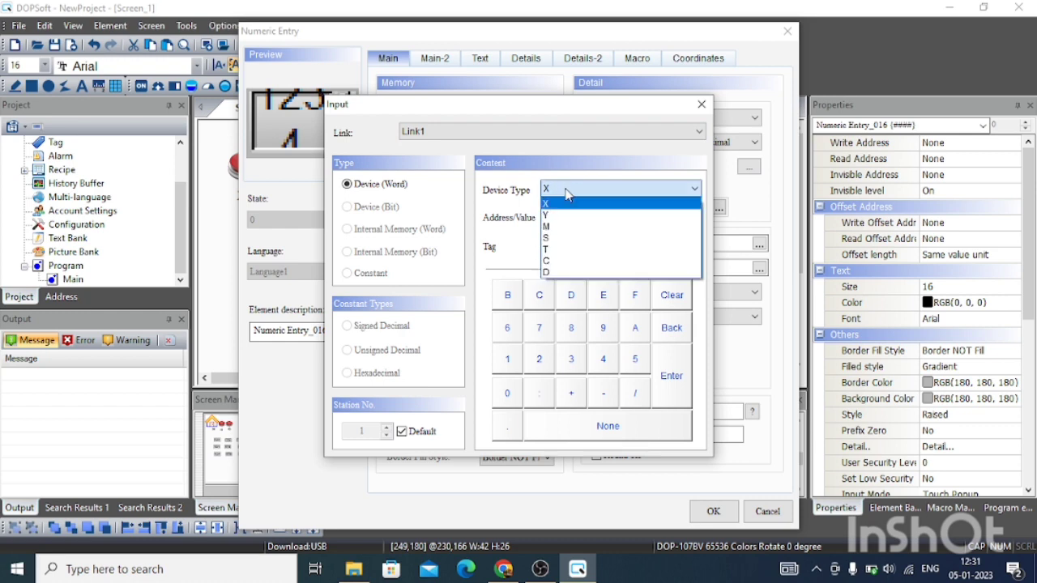
{"action": "left_click", "coordinate": [554, 274]}
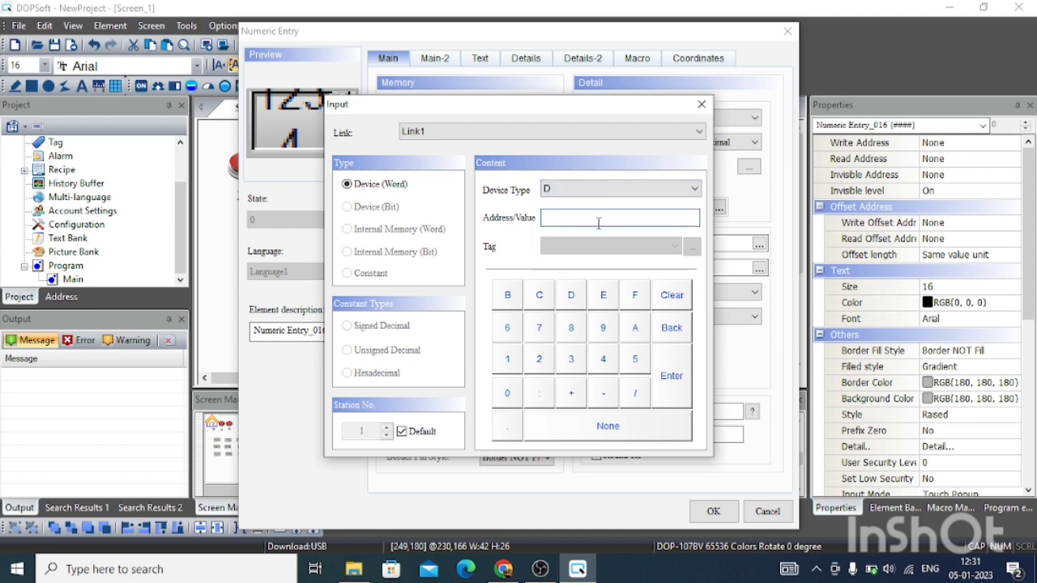
{"action": "left_click", "coordinate": [673, 381]}
{"action": "left_click", "coordinate": [705, 511]}
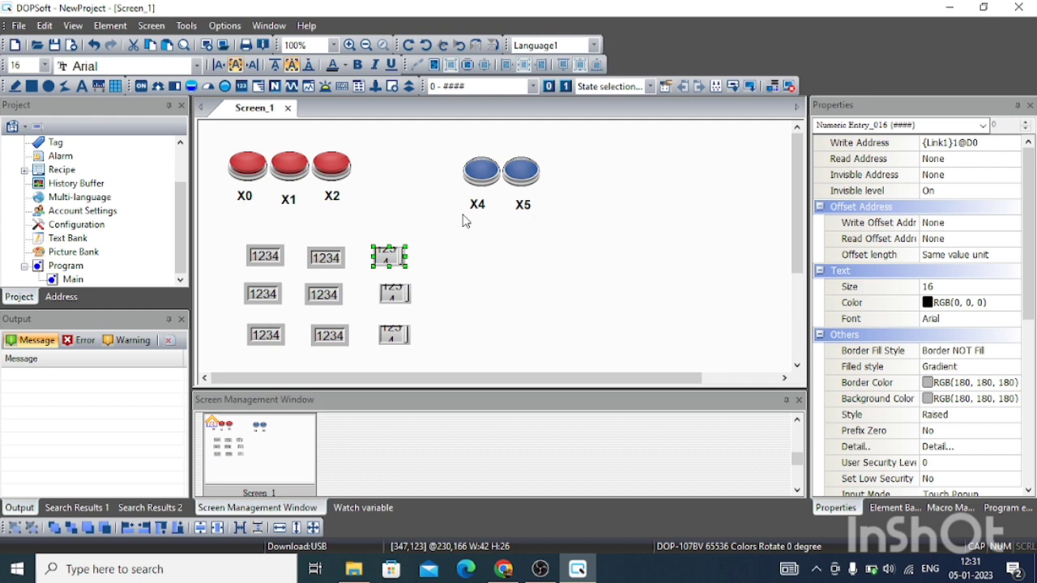
{"action": "left_click", "coordinate": [475, 254]}
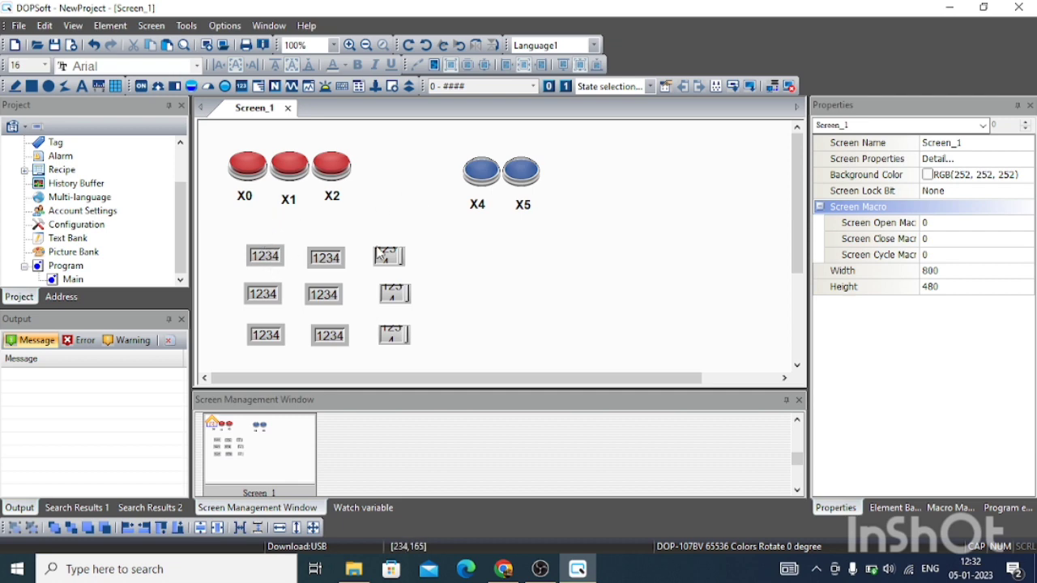
Assign D2 on Link1 as the write address of the numeric entry in the second row.
{"action": "left_click", "coordinate": [392, 297]}
{"action": "double_click", "coordinate": [393, 297]}
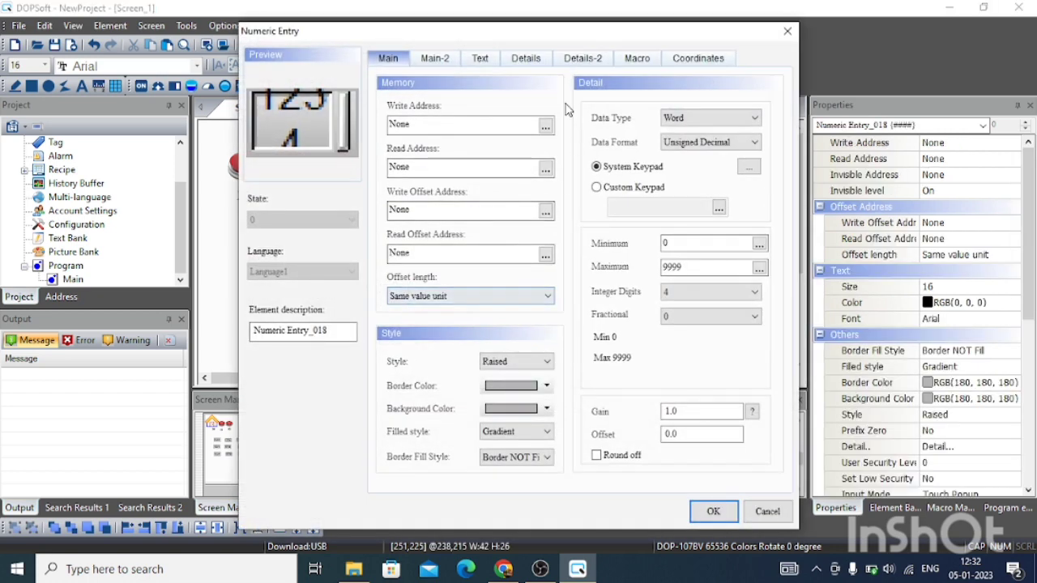
{"action": "left_click", "coordinate": [546, 127]}
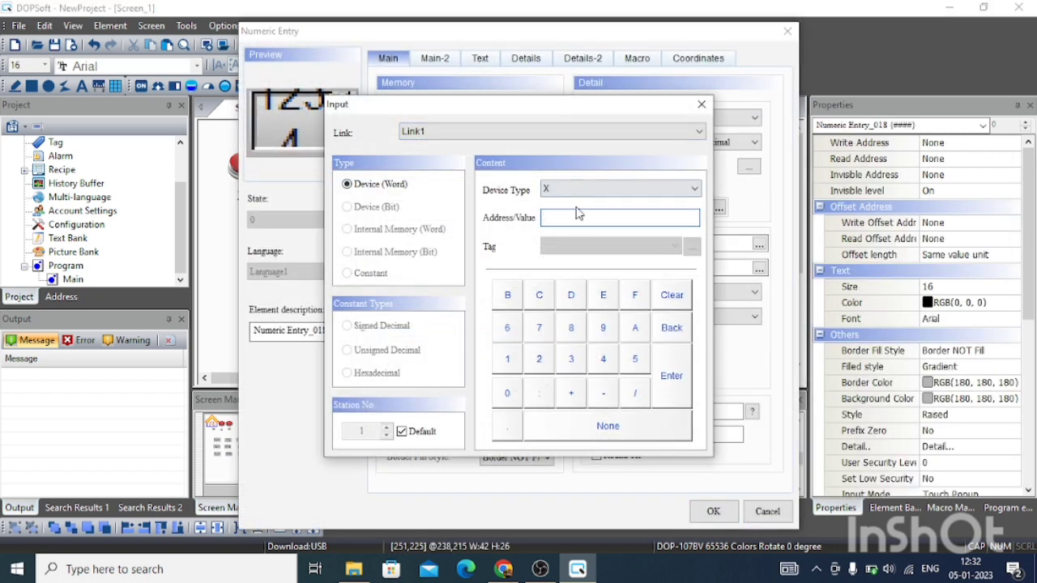
{"action": "left_click", "coordinate": [597, 195]}
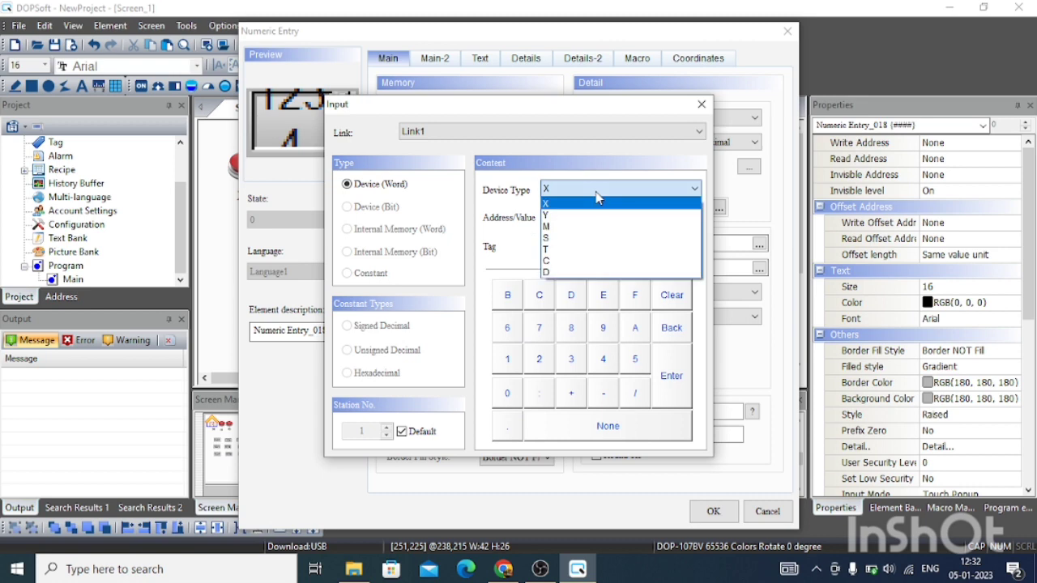
{"action": "left_click", "coordinate": [557, 273]}
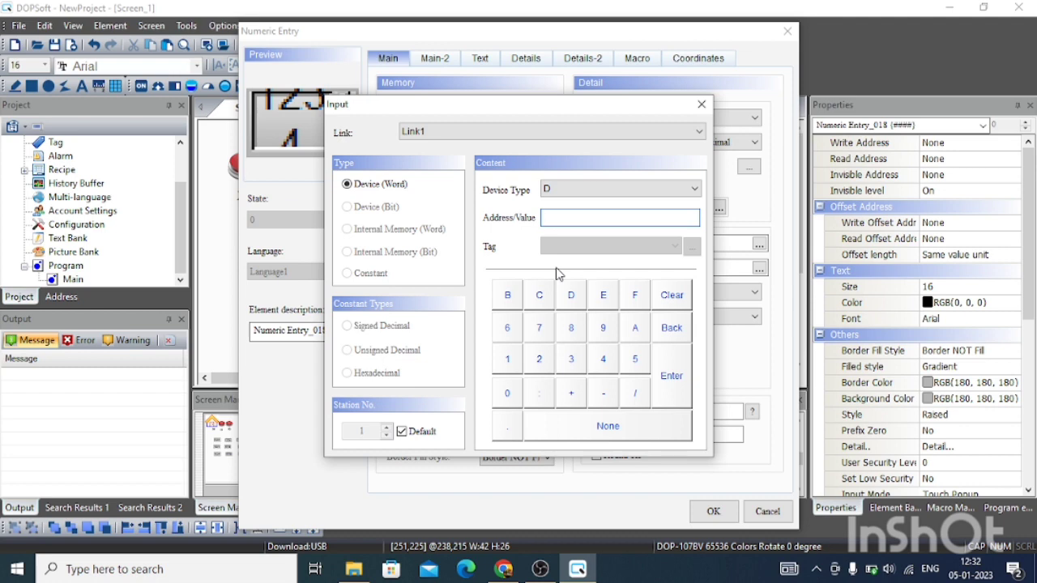
{"action": "type", "text": "2"}
{"action": "left_click", "coordinate": [669, 378]}
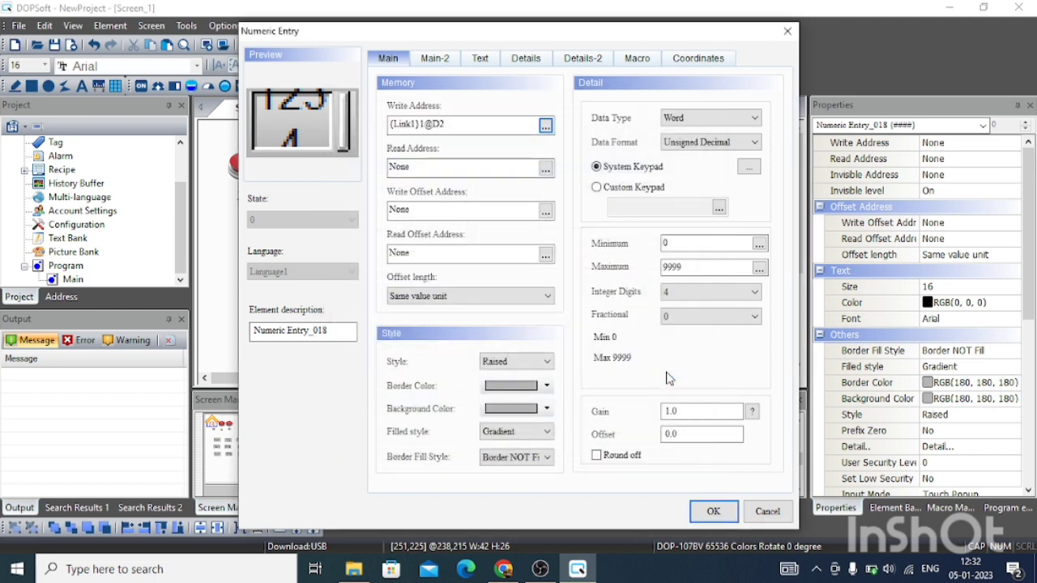
{"action": "left_click", "coordinate": [710, 512]}
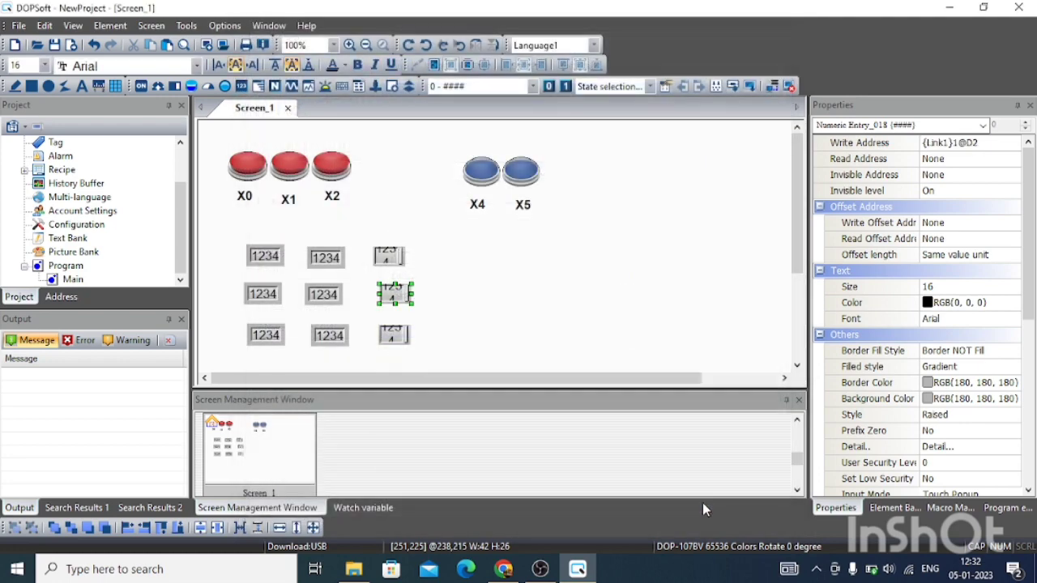
Assign D3 on Link1 as the write address of the numeric entry in the third row.
{"action": "double_click", "coordinate": [394, 335]}
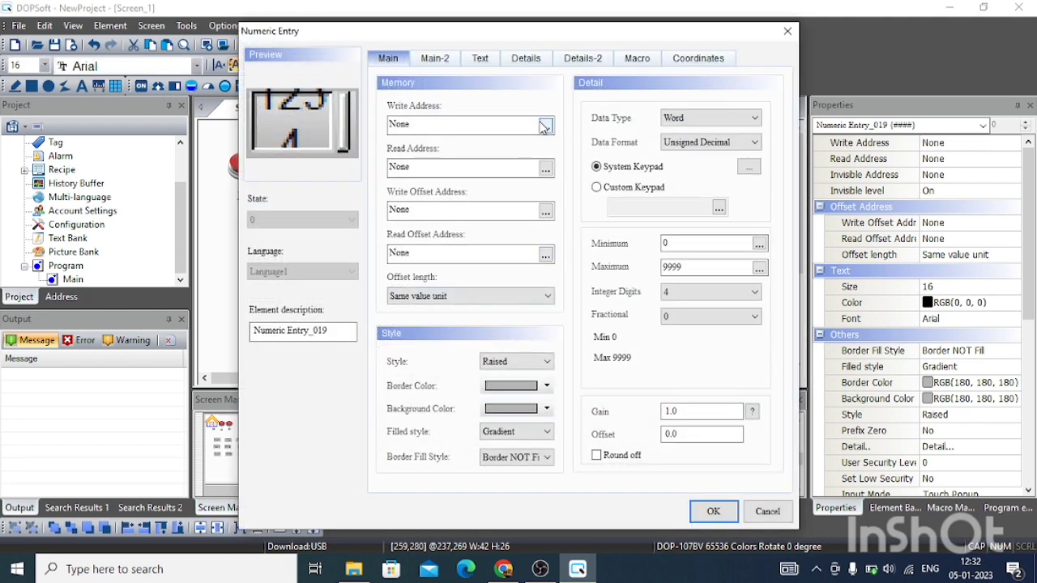
{"action": "left_click", "coordinate": [544, 125]}
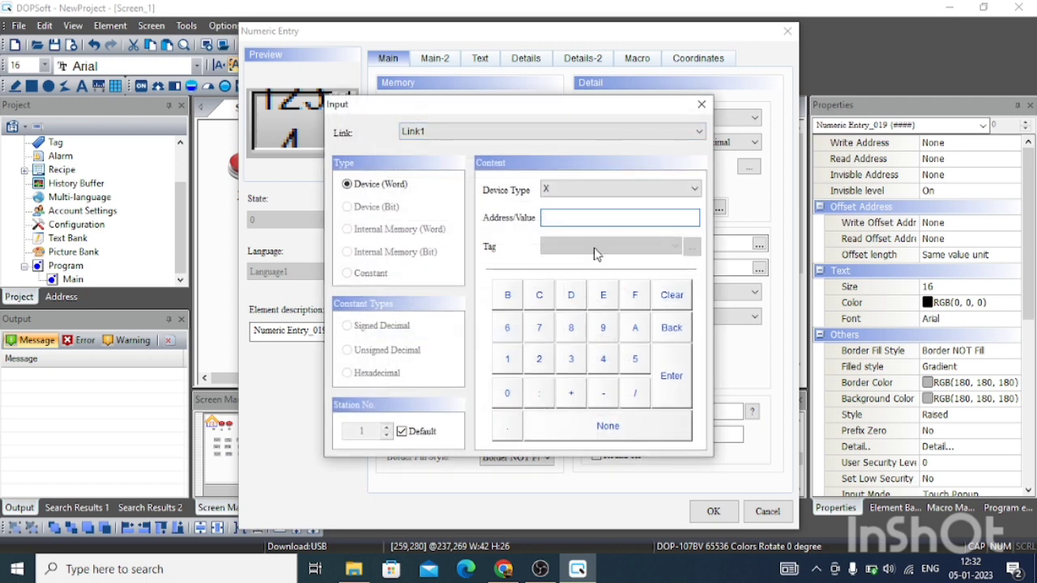
{"action": "left_click", "coordinate": [577, 191]}
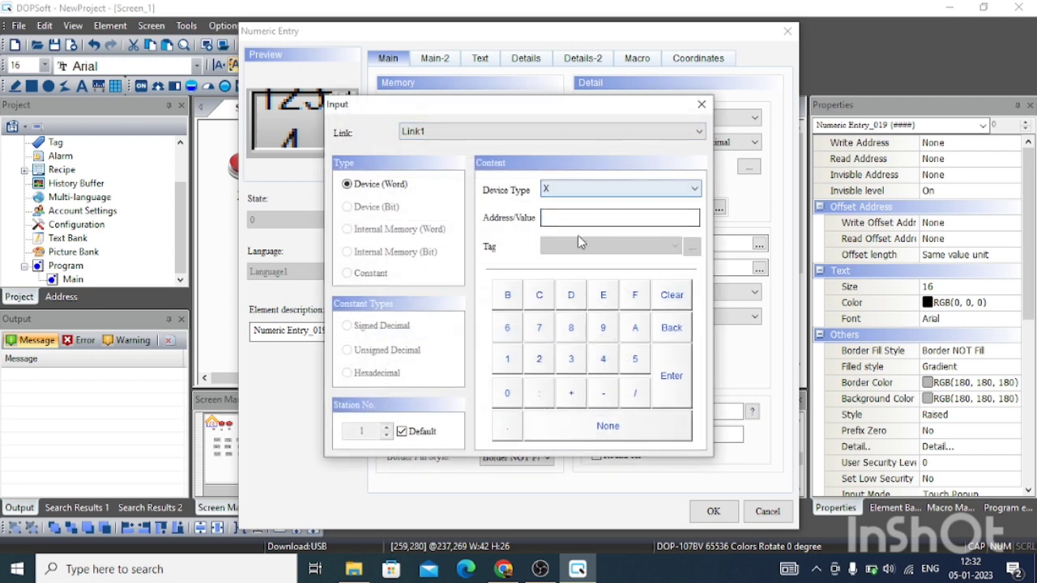
{"action": "left_click", "coordinate": [567, 189]}
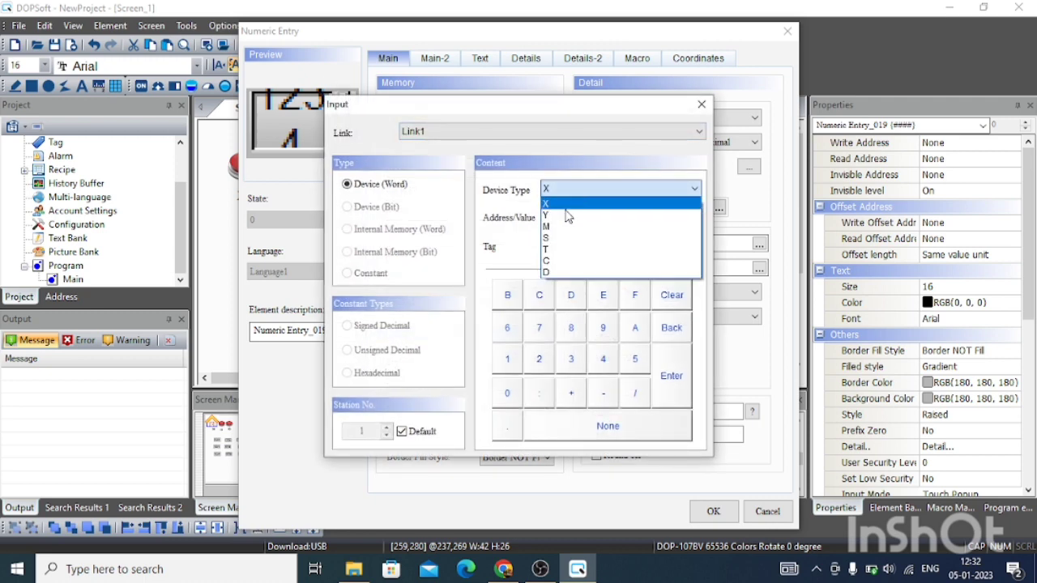
{"action": "left_click", "coordinate": [549, 272]}
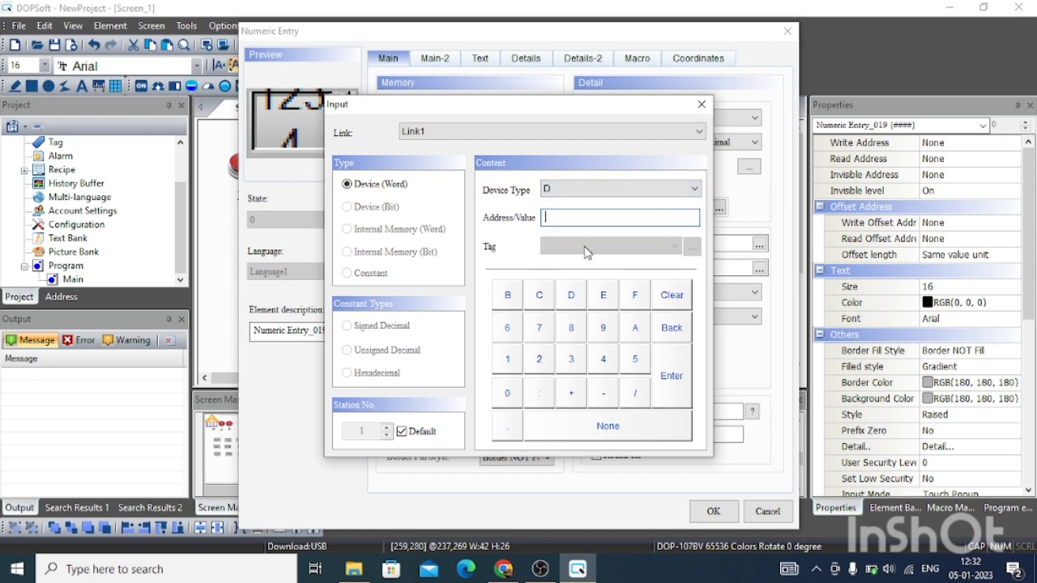
{"action": "type", "text": "3"}
{"action": "left_click", "coordinate": [671, 375]}
{"action": "left_click", "coordinate": [709, 510]}
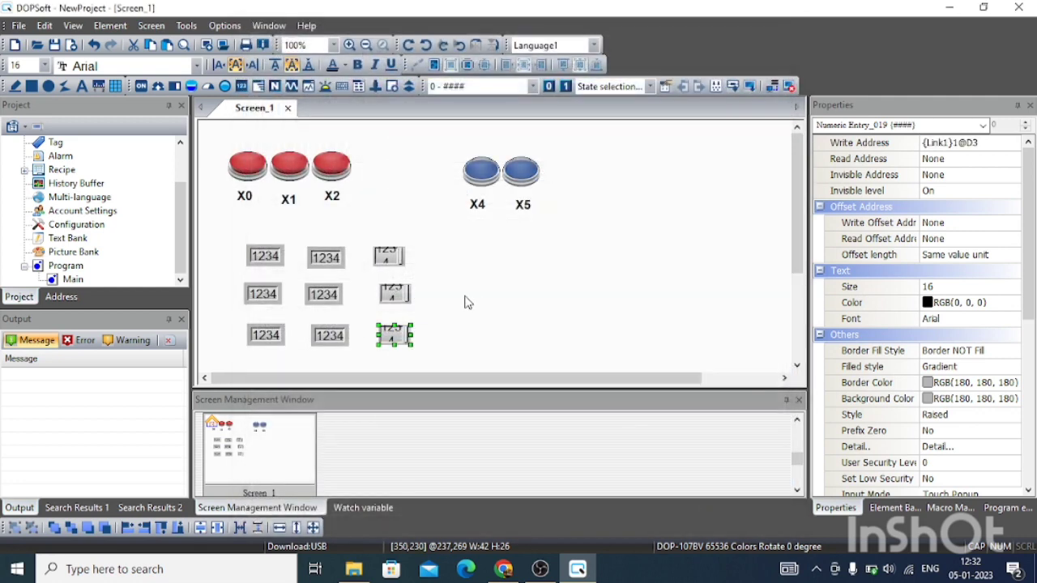
{"action": "left_click", "coordinate": [466, 302]}
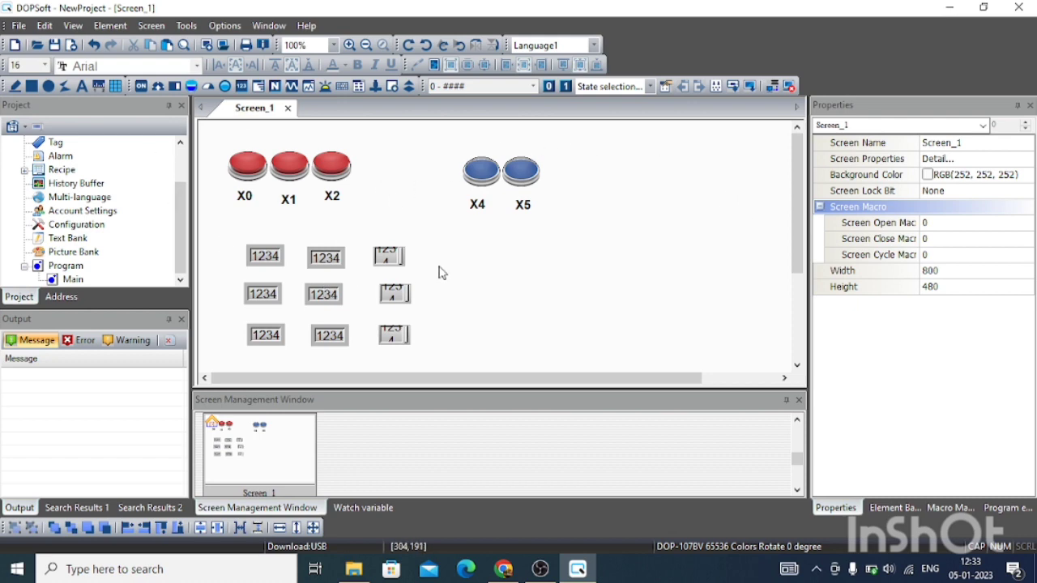
Preview the appearance of the screen's Maintained and Momentary buttons in their ON and OFF states.
{"action": "left_click", "coordinate": [482, 180]}
{"action": "left_click", "coordinate": [417, 184]}
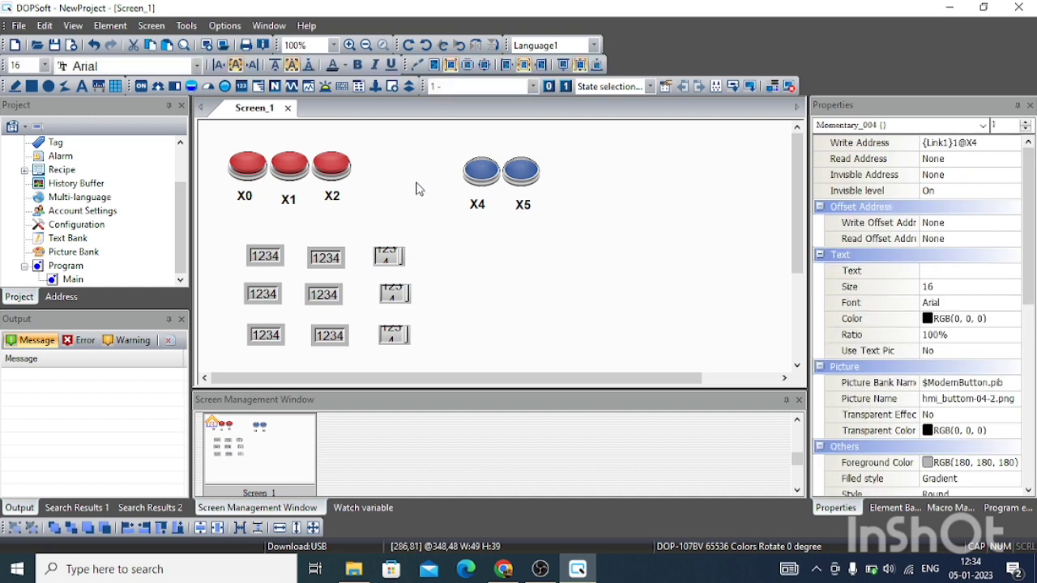
{"action": "left_click", "coordinate": [549, 86]}
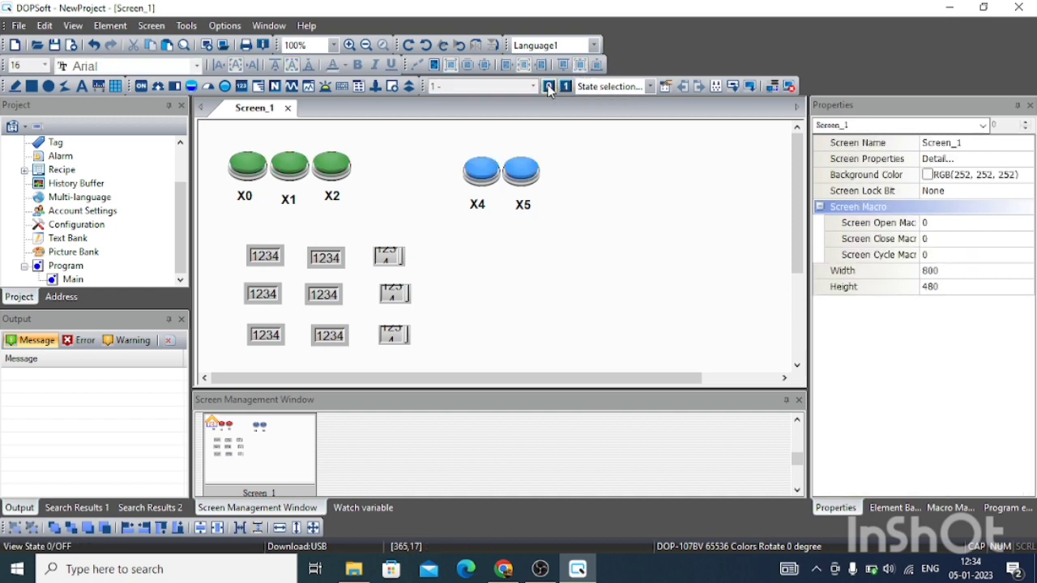